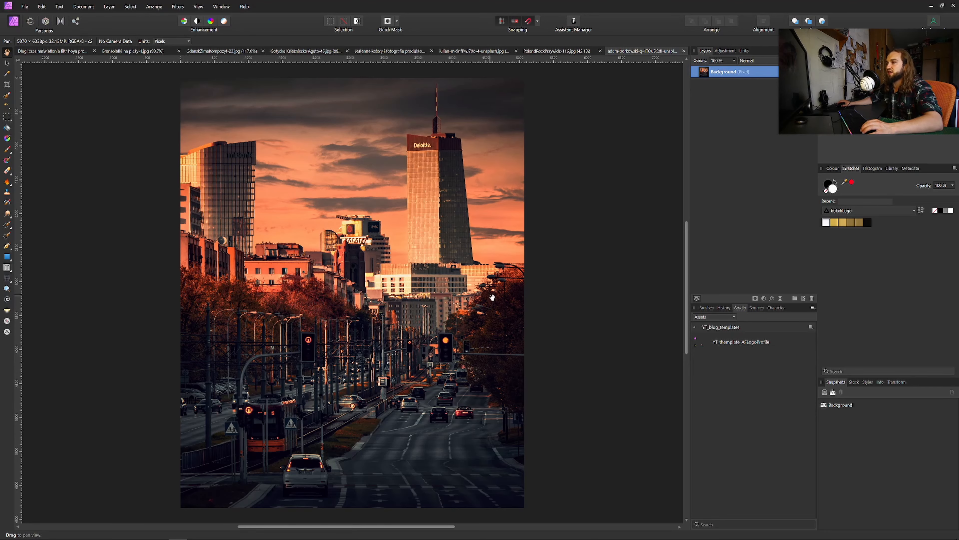
Step: Remove the Deloitte sign from the top of the tall tower with the Inpainting Brush
{"action": "left_click", "coordinate": [7, 225]}
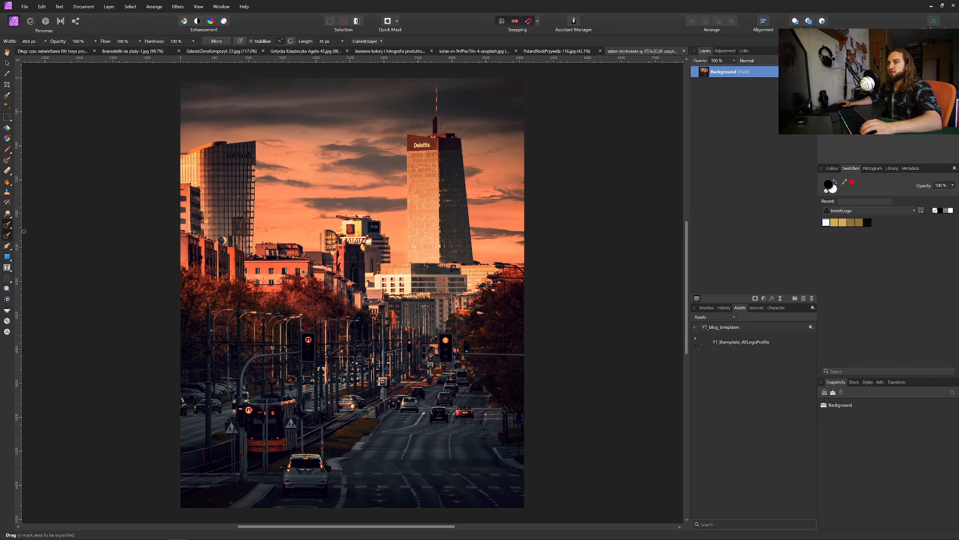
{"action": "scroll", "coordinate": [420, 144], "scroll_direction": "up", "scroll_amount": 10}
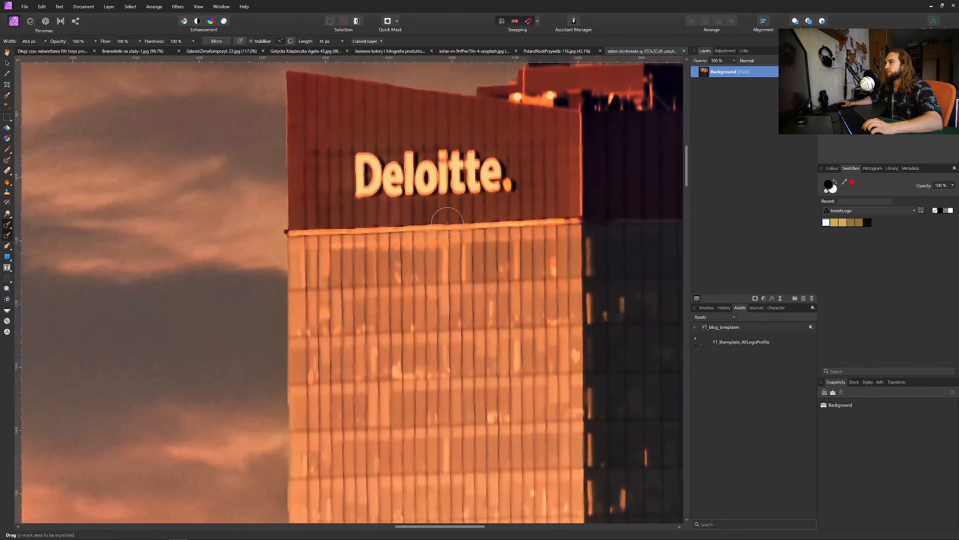
{"action": "mouse_move", "coordinate": [515, 200]}
{"action": "left_mouse_down"}
{"action": "mouse_move", "coordinate": [374, 162]}
{"action": "mouse_move", "coordinate": [410, 163]}
{"action": "mouse_move", "coordinate": [361, 192]}
{"action": "mouse_move", "coordinate": [439, 210]}
{"action": "left_mouse_up"}
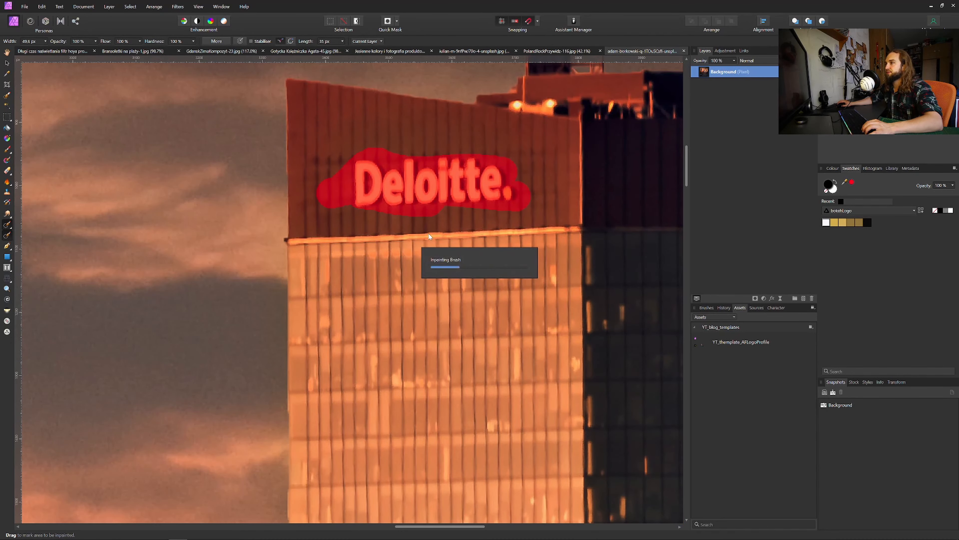
{"action": "scroll", "coordinate": [450, 308], "scroll_direction": "down", "scroll_amount": 14}
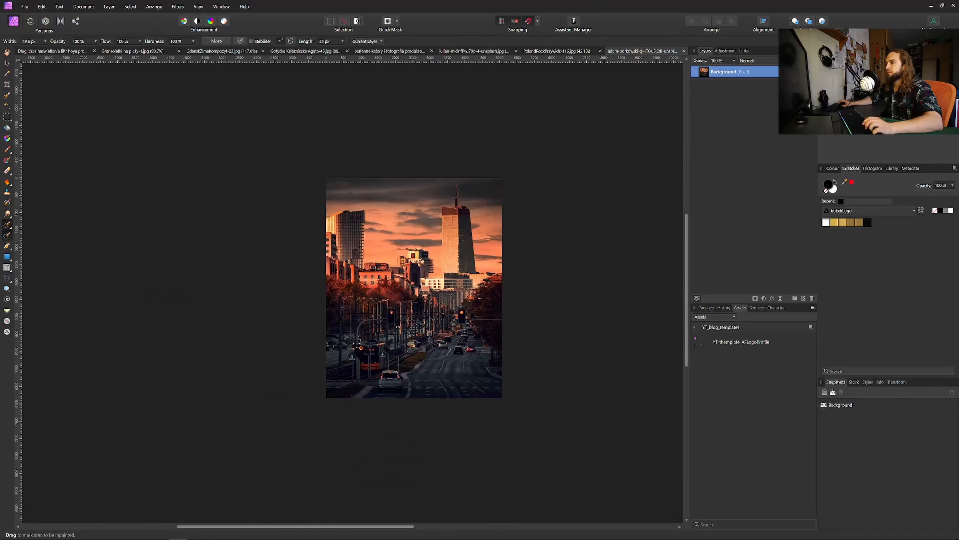
{"action": "scroll", "coordinate": [491, 308], "scroll_direction": "up", "scroll_amount": 1}
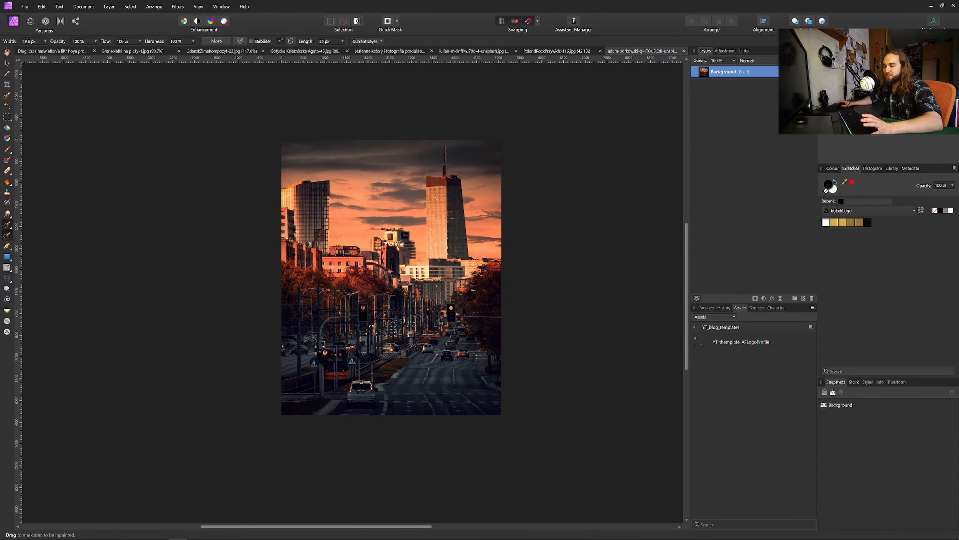
{"action": "scroll", "coordinate": [395, 261], "scroll_direction": "up", "scroll_amount": 10}
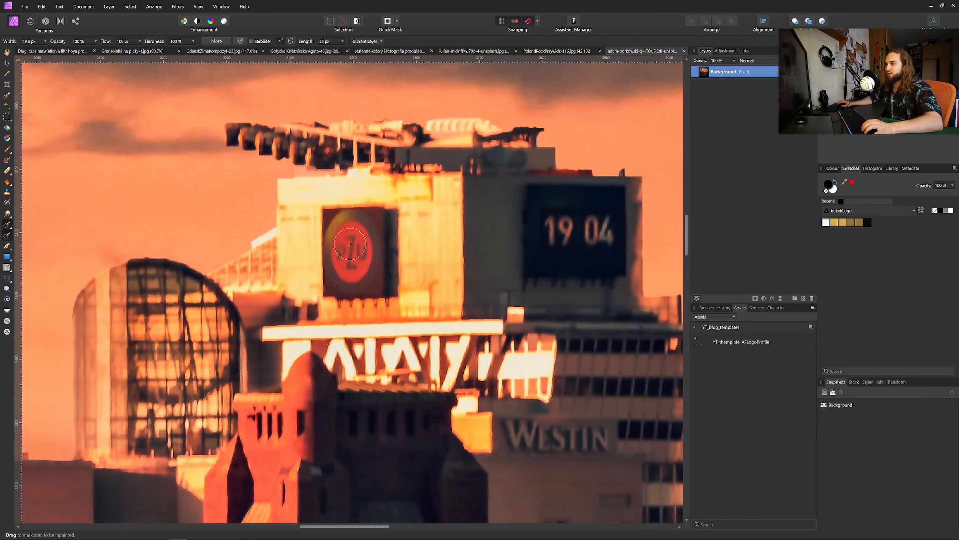
{"action": "left_click_drag", "start_coordinate": [350, 244], "coordinate": [359, 265]}
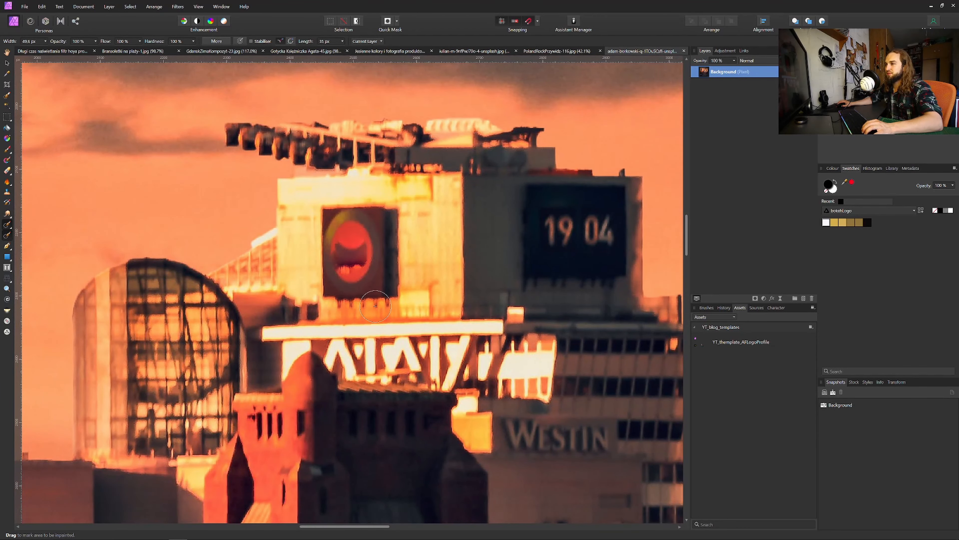
{"action": "key", "text": "ctrl+z"}
Step: Inpaint over the U and parts of the Z in the PZU logo with a 22 px brush
{"action": "key", "text": "bracketleft"}
{"action": "key", "text": "bracketleft"}
{"action": "key", "text": "bracketleft"}
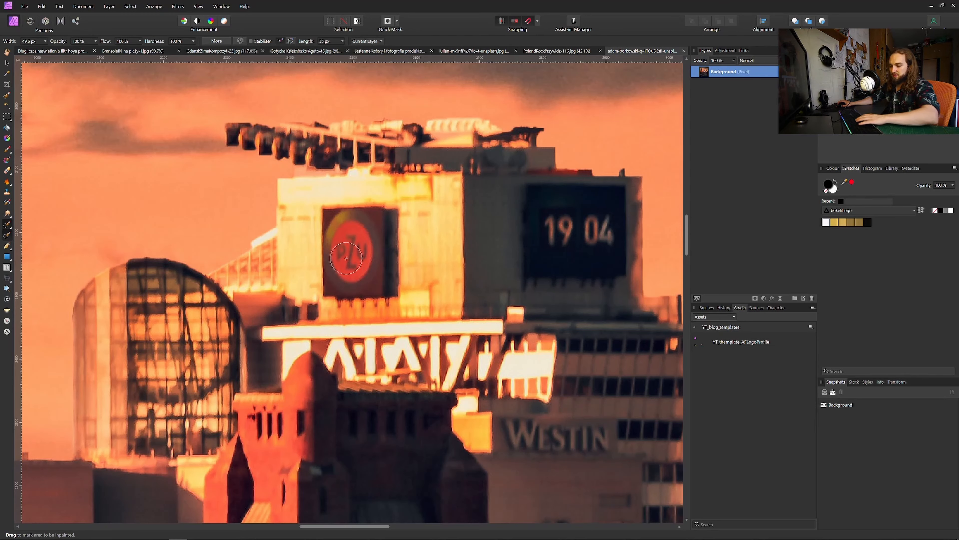
{"action": "key", "text": "bracketleft"}
{"action": "scroll", "coordinate": [347, 256], "scroll_direction": "up", "scroll_amount": 6}
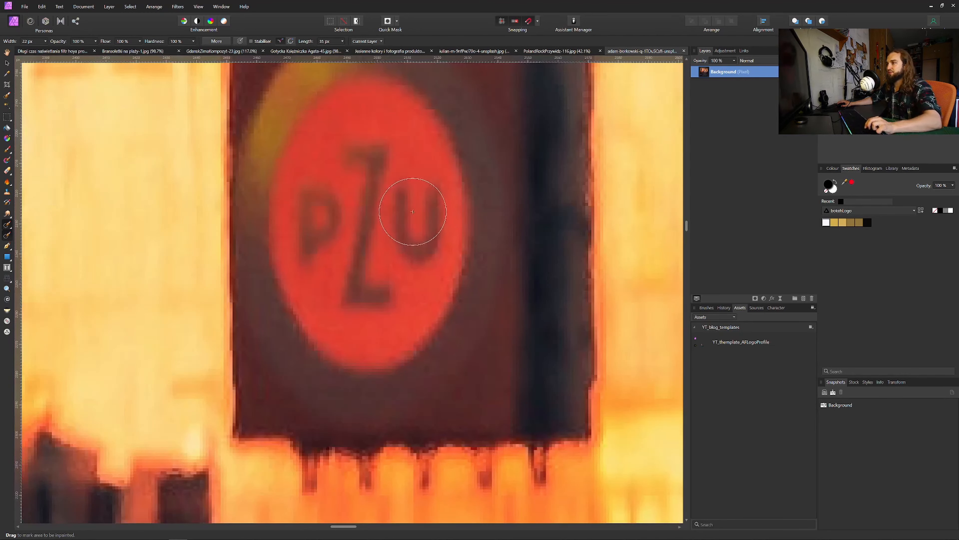
{"action": "left_click_drag", "start_coordinate": [415, 236], "coordinate": [408, 209]}
{"action": "left_click_drag", "start_coordinate": [385, 294], "coordinate": [378, 286]}
{"action": "left_click", "coordinate": [384, 235]}
{"action": "left_click_drag", "start_coordinate": [393, 175], "coordinate": [384, 167]}
{"action": "left_click", "coordinate": [399, 222]}
{"action": "mouse_move", "coordinate": [408, 231]}
{"action": "left_mouse_down"}
{"action": "mouse_move", "coordinate": [363, 144]}
{"action": "mouse_move", "coordinate": [365, 199]}
{"action": "left_mouse_up"}
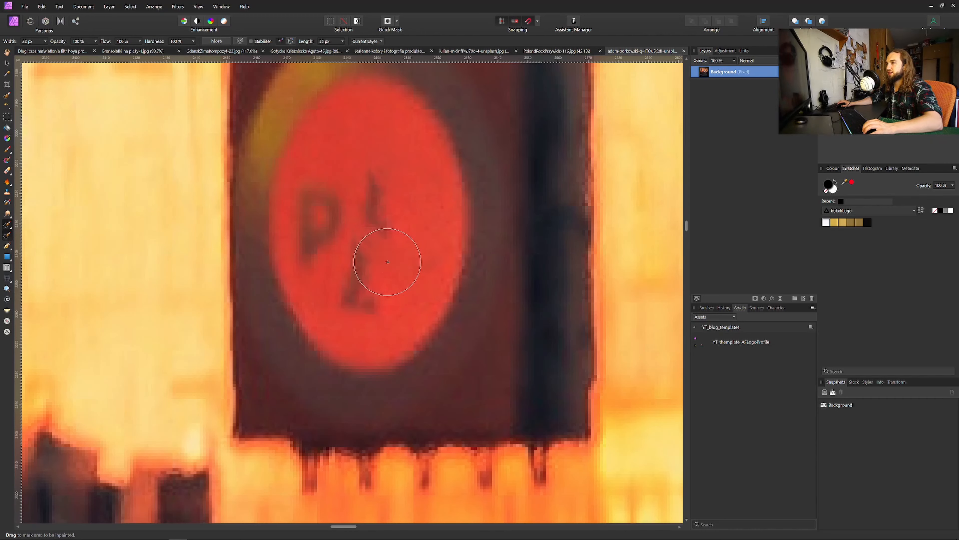
Step: Reduce the brush to 9.8 px and inpaint the remaining Z and P lettering and leftover marks inside the red oval
{"action": "key", "text": "bracketleft"}
{"action": "key", "text": "bracketleft"}
{"action": "key", "text": "bracketleft"}
{"action": "key", "text": "bracketleft"}
{"action": "key", "text": "bracketleft"}
{"action": "mouse_move", "coordinate": [371, 174]}
{"action": "left_mouse_down"}
{"action": "mouse_move", "coordinate": [387, 224]}
{"action": "mouse_move", "coordinate": [384, 267]}
{"action": "mouse_move", "coordinate": [367, 299]}
{"action": "left_mouse_up"}
{"action": "left_click_drag", "start_coordinate": [358, 264], "coordinate": [366, 318]}
{"action": "left_click_drag", "start_coordinate": [323, 289], "coordinate": [384, 312]}
{"action": "mouse_move", "coordinate": [317, 270]}
{"action": "left_mouse_down"}
{"action": "mouse_move", "coordinate": [315, 177]}
{"action": "mouse_move", "coordinate": [331, 187]}
{"action": "left_mouse_up"}
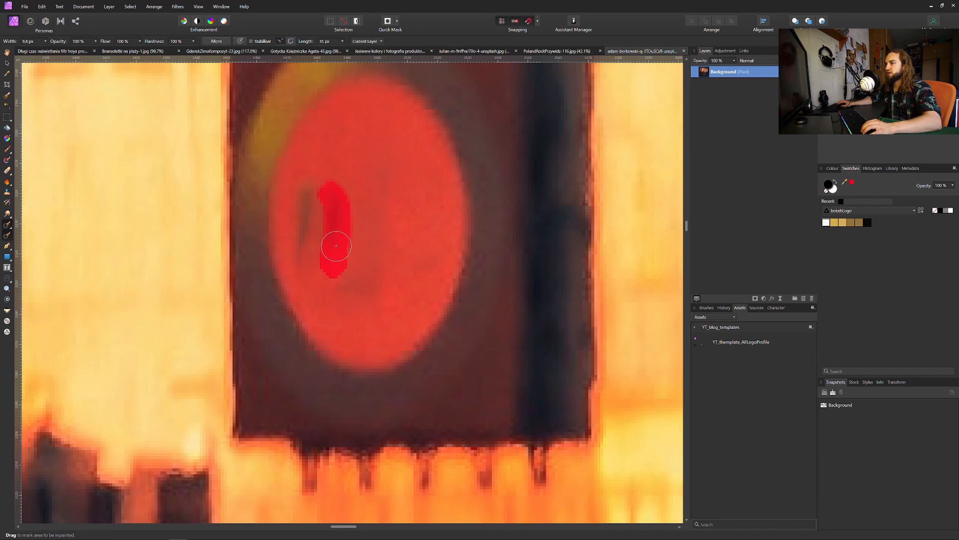
{"action": "left_click_drag", "start_coordinate": [304, 251], "coordinate": [306, 185]}
{"action": "mouse_move", "coordinate": [382, 184]}
{"action": "left_mouse_down"}
{"action": "mouse_move", "coordinate": [370, 302]}
{"action": "mouse_move", "coordinate": [349, 256]}
{"action": "left_mouse_up"}
{"action": "left_click_drag", "start_coordinate": [451, 250], "coordinate": [381, 274]}
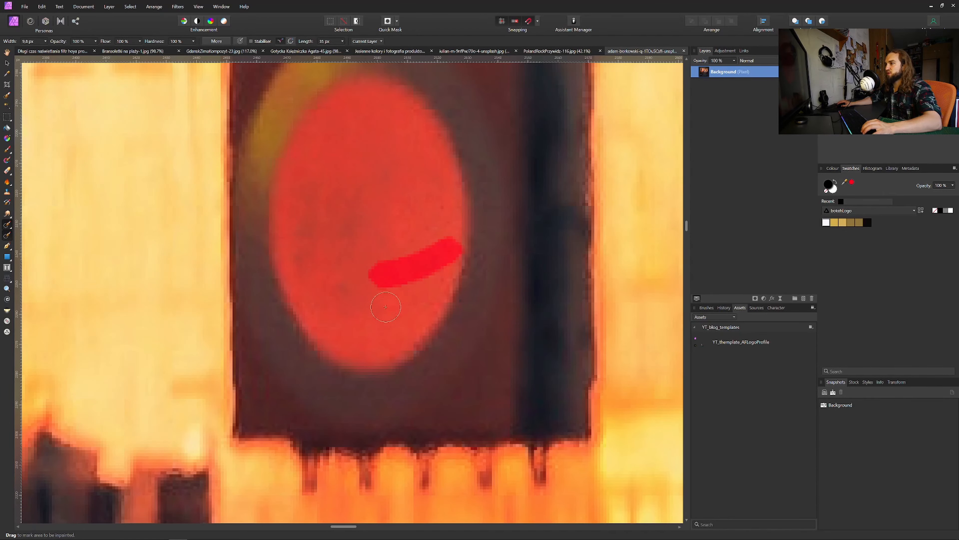
Step: Inpaint the digits 19 04 out of the dark display on the building beside the red oval sign
{"action": "scroll", "coordinate": [391, 311], "scroll_direction": "down", "scroll_amount": 5}
{"action": "scroll", "coordinate": [391, 312], "scroll_direction": "down", "scroll_amount": 5}
{"action": "scroll", "coordinate": [396, 264], "scroll_direction": "up", "scroll_amount": 3}
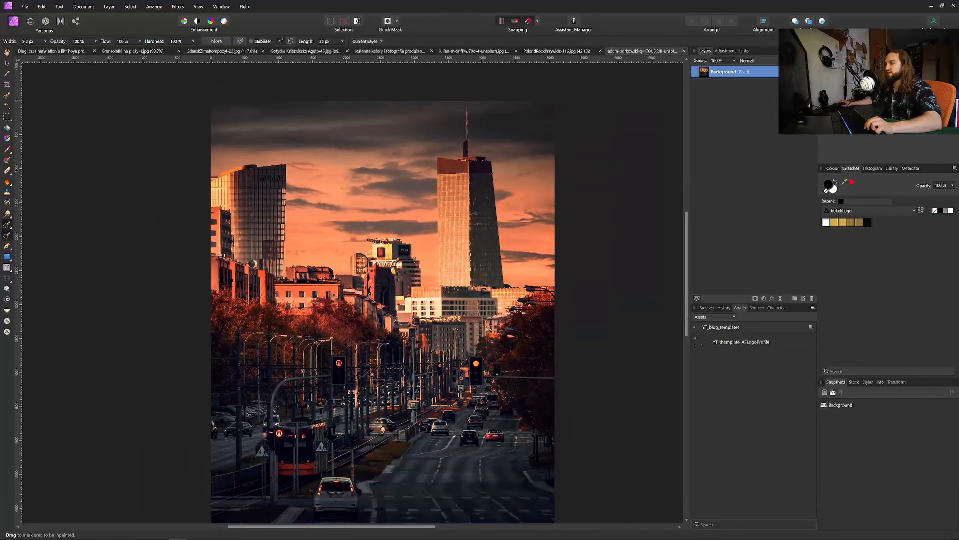
{"action": "scroll", "coordinate": [419, 218], "scroll_direction": "up", "scroll_amount": 5}
{"action": "mouse_move", "coordinate": [330, 204]}
{"action": "left_mouse_down"}
{"action": "mouse_move", "coordinate": [334, 274]}
{"action": "mouse_move", "coordinate": [328, 204]}
{"action": "mouse_move", "coordinate": [344, 281]}
{"action": "mouse_move", "coordinate": [364, 229]}
{"action": "mouse_move", "coordinate": [355, 244]}
{"action": "mouse_move", "coordinate": [374, 264]}
{"action": "mouse_move", "coordinate": [374, 218]}
{"action": "left_mouse_up"}
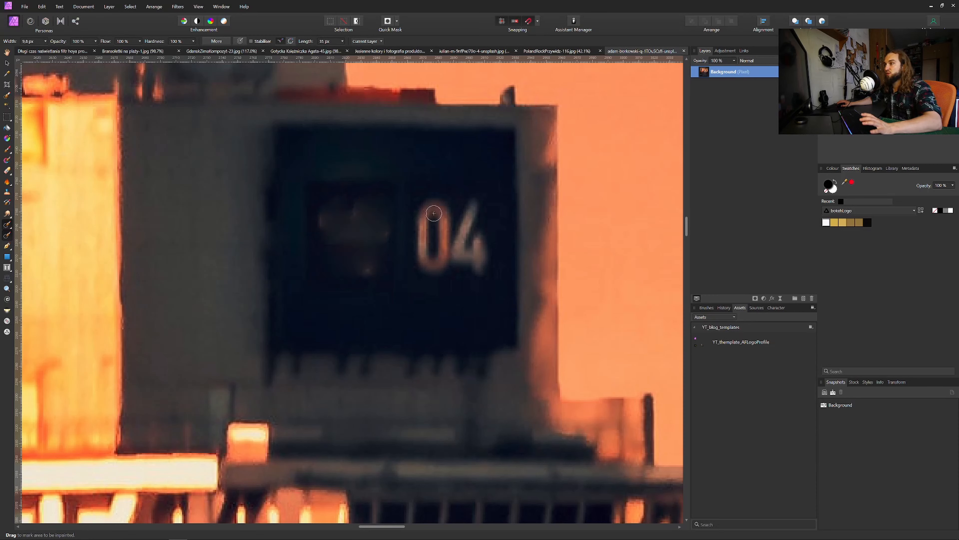
{"action": "mouse_move", "coordinate": [432, 200]}
{"action": "left_mouse_down"}
{"action": "mouse_move", "coordinate": [421, 203]}
{"action": "mouse_move", "coordinate": [440, 272]}
{"action": "mouse_move", "coordinate": [471, 236]}
{"action": "mouse_move", "coordinate": [477, 246]}
{"action": "mouse_move", "coordinate": [475, 229]}
{"action": "left_mouse_up"}
{"action": "mouse_move", "coordinate": [324, 214]}
{"action": "left_mouse_down"}
{"action": "mouse_move", "coordinate": [349, 214]}
{"action": "mouse_move", "coordinate": [381, 218]}
{"action": "mouse_move", "coordinate": [370, 277]}
{"action": "left_mouse_up"}
{"action": "mouse_move", "coordinate": [425, 267]}
{"action": "left_mouse_down"}
{"action": "mouse_move", "coordinate": [470, 267]}
{"action": "mouse_move", "coordinate": [484, 197]}
{"action": "left_mouse_up"}
{"action": "left_click_drag", "start_coordinate": [368, 219], "coordinate": [335, 195]}
{"action": "left_click_drag", "start_coordinate": [450, 204], "coordinate": [491, 200]}
Step: Remove the round sign in front of the glass building, including its leftover outline, with a 26 px inpainting brush
{"action": "key", "text": "ctrl+0"}
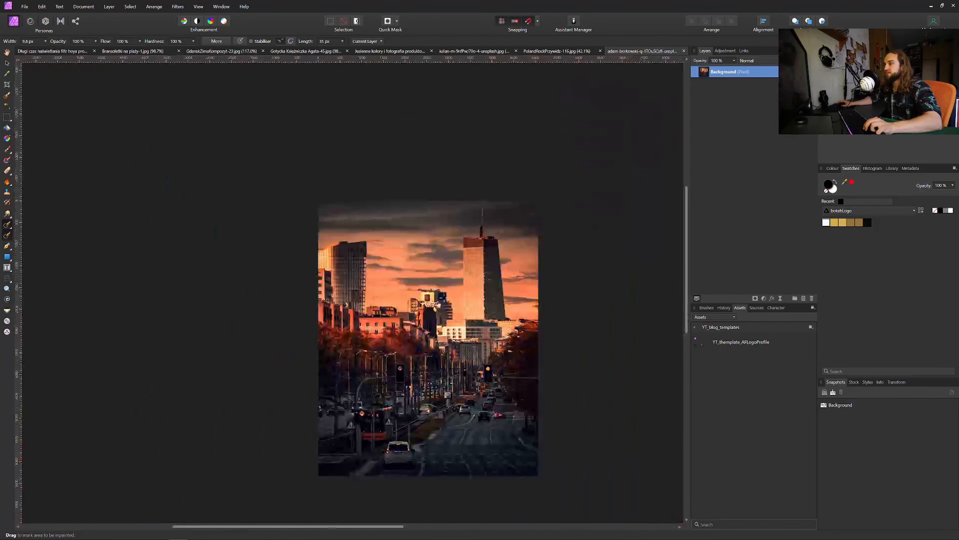
{"action": "left_click_drag", "start_coordinate": [459, 345], "coordinate": [416, 257]}
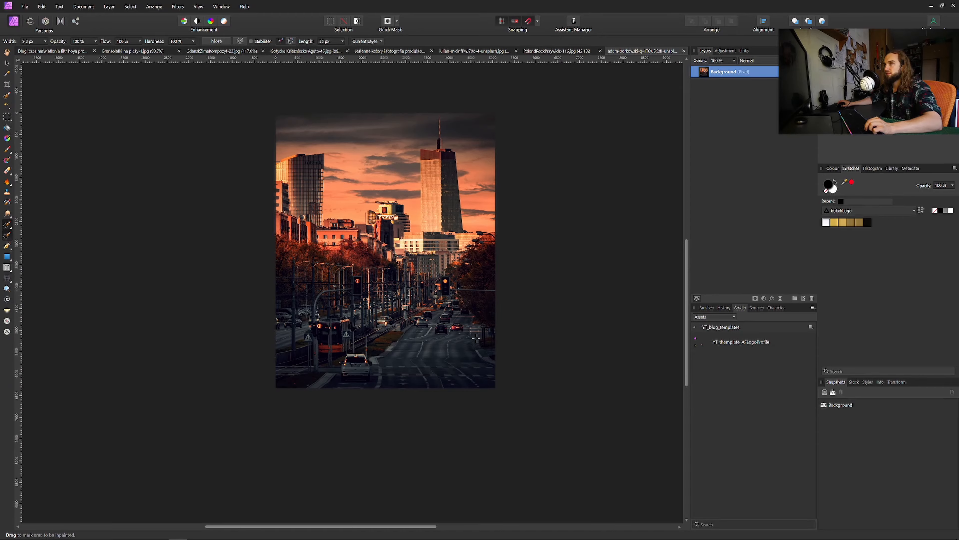
{"action": "scroll", "coordinate": [269, 218], "scroll_direction": "up", "scroll_amount": 10}
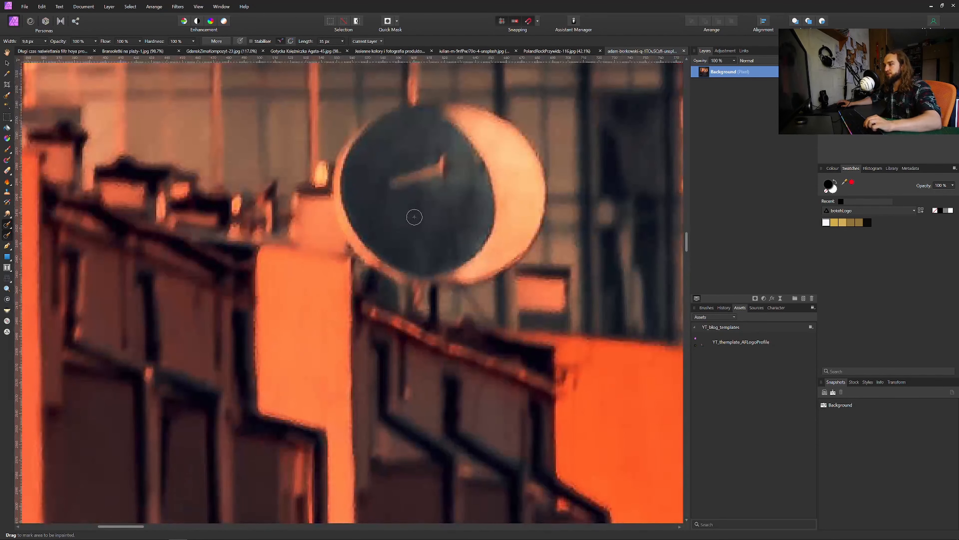
{"action": "key", "text": "bracketright"}
{"action": "key", "text": "bracketright"}
{"action": "key", "text": "bracketright"}
{"action": "mouse_move", "coordinate": [442, 110]}
{"action": "left_mouse_down"}
{"action": "mouse_move", "coordinate": [347, 172]}
{"action": "mouse_move", "coordinate": [354, 229]}
{"action": "mouse_move", "coordinate": [382, 266]}
{"action": "mouse_move", "coordinate": [451, 281]}
{"action": "mouse_move", "coordinate": [513, 251]}
{"action": "mouse_move", "coordinate": [532, 174]}
{"action": "mouse_move", "coordinate": [485, 114]}
{"action": "mouse_move", "coordinate": [392, 142]}
{"action": "mouse_move", "coordinate": [413, 228]}
{"action": "mouse_move", "coordinate": [358, 188]}
{"action": "mouse_move", "coordinate": [399, 229]}
{"action": "mouse_move", "coordinate": [441, 246]}
{"action": "mouse_move", "coordinate": [442, 235]}
{"action": "mouse_move", "coordinate": [490, 221]}
{"action": "mouse_move", "coordinate": [507, 181]}
{"action": "mouse_move", "coordinate": [495, 149]}
{"action": "mouse_move", "coordinate": [467, 152]}
{"action": "mouse_move", "coordinate": [437, 172]}
{"action": "mouse_move", "coordinate": [436, 227]}
{"action": "mouse_move", "coordinate": [408, 245]}
{"action": "mouse_move", "coordinate": [473, 214]}
{"action": "left_mouse_up"}
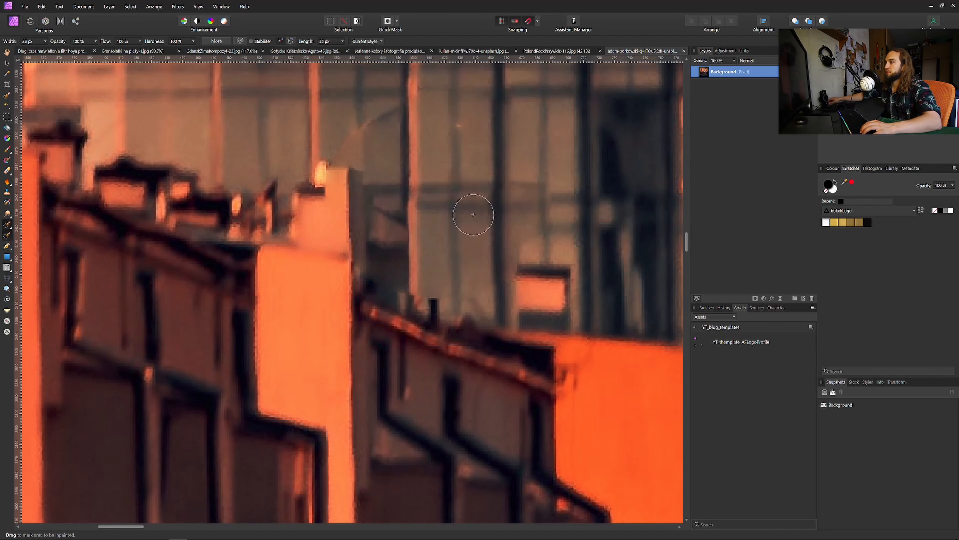
{"action": "left_click_drag", "start_coordinate": [330, 153], "coordinate": [408, 138]}
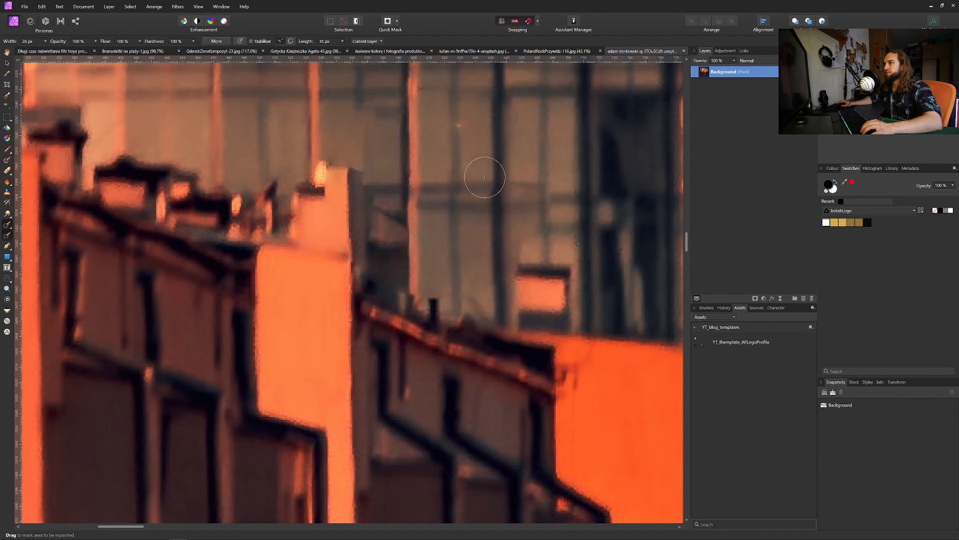
Step: Examine the whole retouched city photo for remaining logos and visible inpainting flaws
{"action": "scroll", "coordinate": [551, 295], "scroll_direction": "down", "scroll_amount": 12}
{"action": "left_click_drag", "start_coordinate": [643, 331], "coordinate": [348, 282]}
{"action": "scroll", "coordinate": [442, 299], "scroll_direction": "down", "scroll_amount": 1}
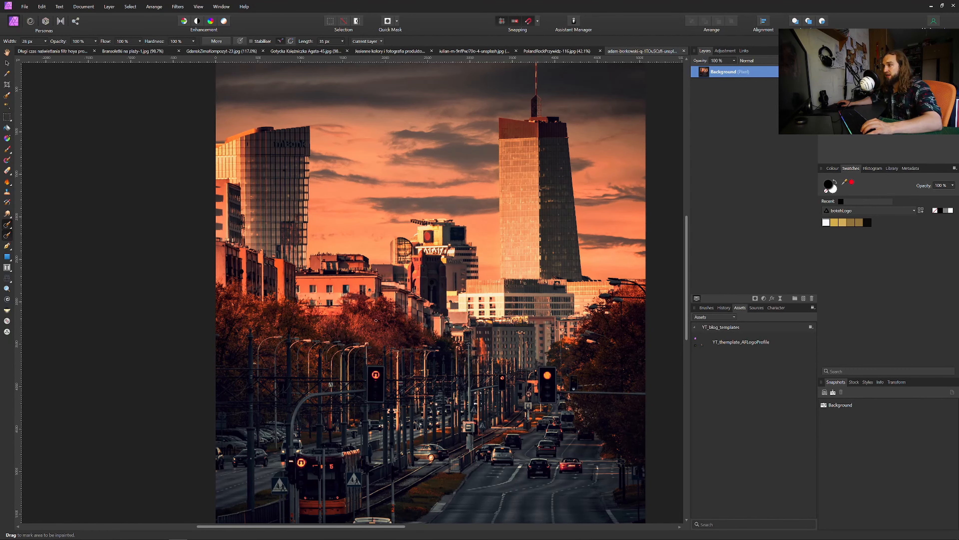
{"action": "scroll", "coordinate": [416, 307], "scroll_direction": "down", "scroll_amount": 3}
{"action": "left_click_drag", "start_coordinate": [417, 307], "coordinate": [382, 242]}
{"action": "scroll", "coordinate": [452, 288], "scroll_direction": "up", "scroll_amount": 2}
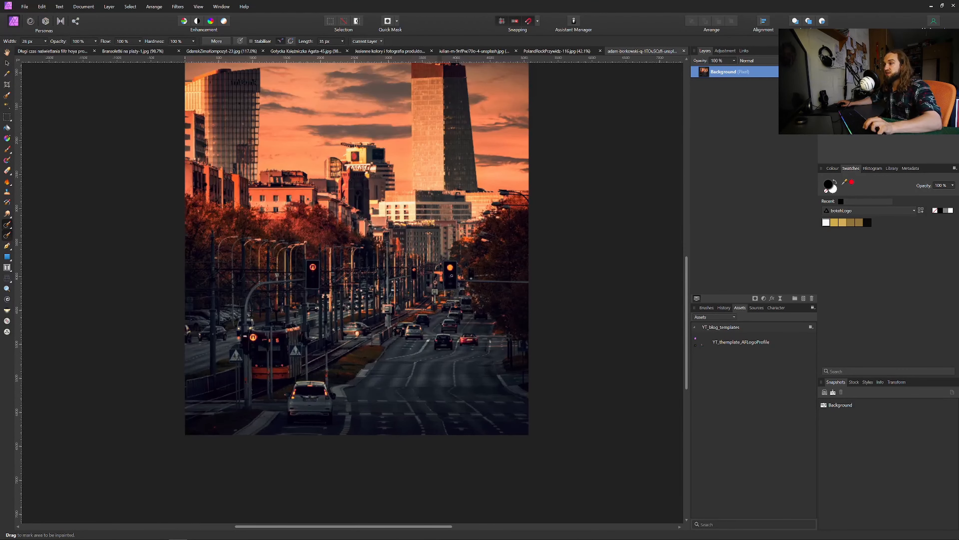
{"action": "left_click_drag", "start_coordinate": [452, 276], "coordinate": [476, 310]}
{"action": "scroll", "coordinate": [470, 246], "scroll_direction": "down", "scroll_amount": 1}
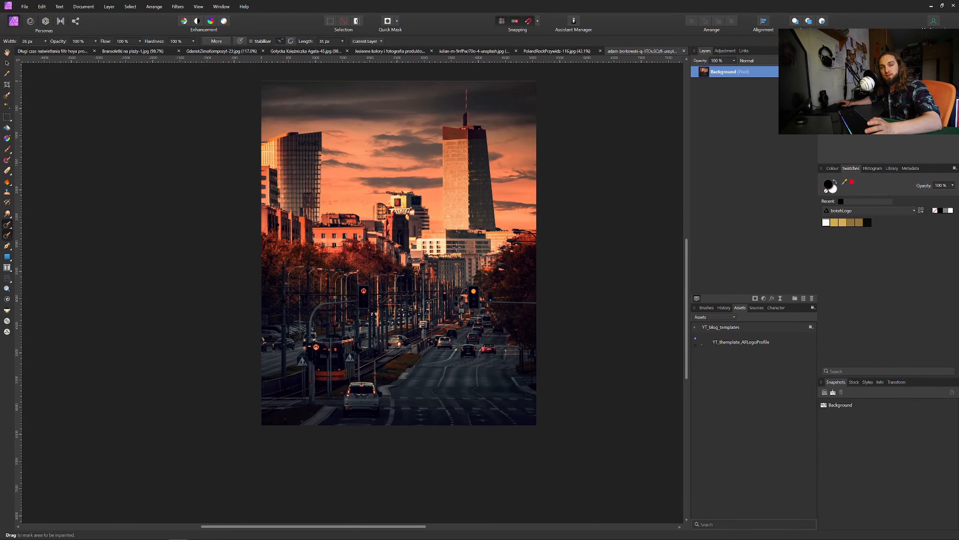
{"action": "left_click_drag", "start_coordinate": [538, 82], "coordinate": [532, 105]}
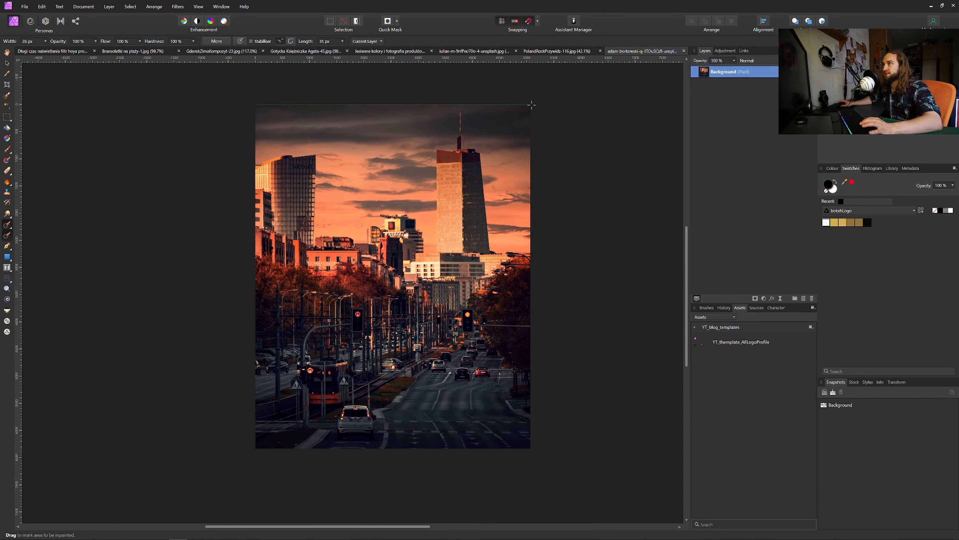
Step: Switch to the PolandRock pier photo and inpaint away the white boat fragment in its lower right corner
{"action": "left_click", "coordinate": [562, 52]}
{"action": "key", "text": "space"}
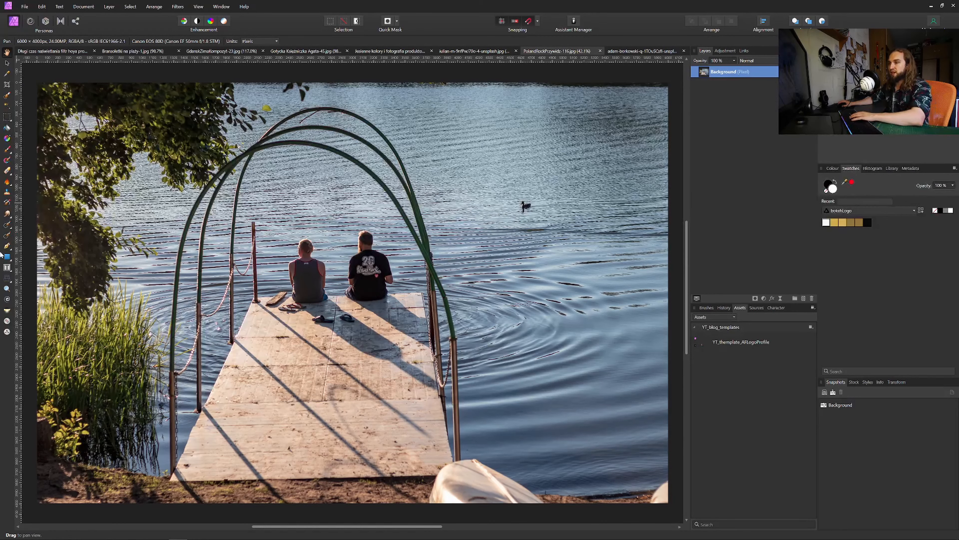
{"action": "left_click", "coordinate": [7, 235]}
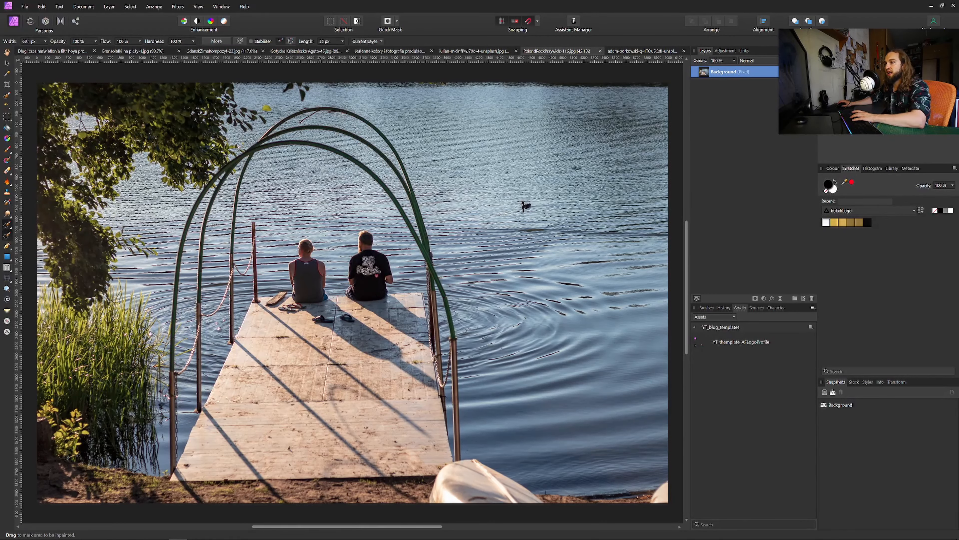
{"action": "scroll", "coordinate": [326, 329], "scroll_direction": "down", "scroll_amount": 4}
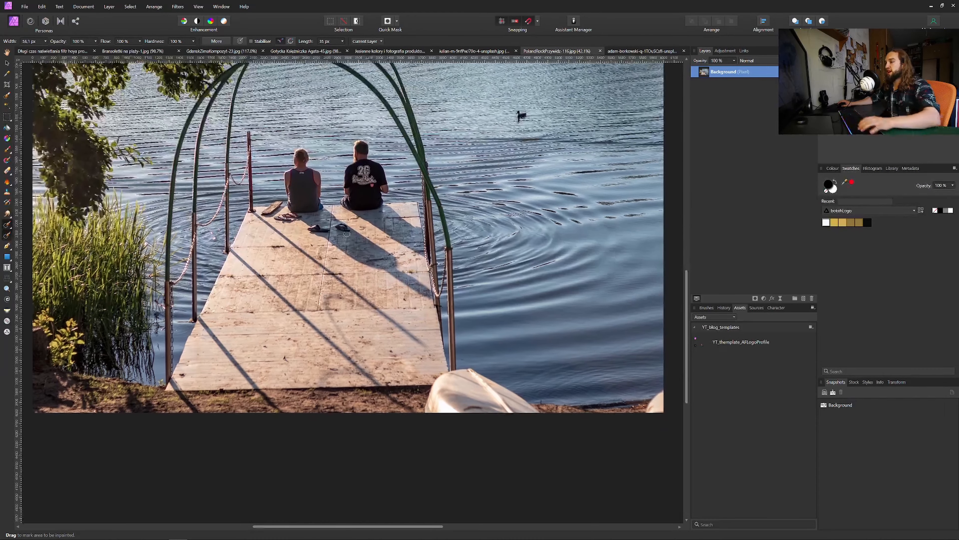
{"action": "scroll", "coordinate": [498, 298], "scroll_direction": "up", "scroll_amount": 2}
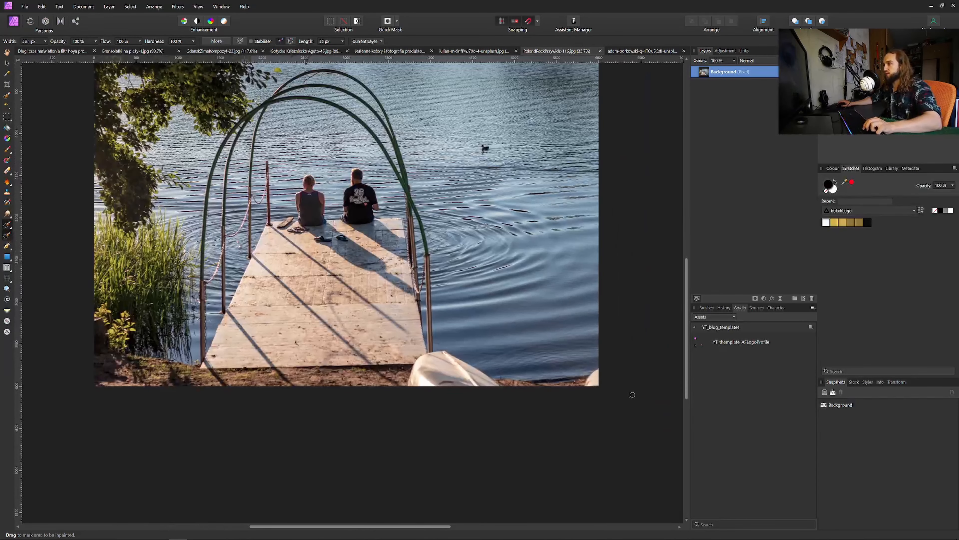
{"action": "mouse_move", "coordinate": [594, 364]}
{"action": "left_mouse_down"}
{"action": "mouse_move", "coordinate": [582, 397]}
{"action": "mouse_move", "coordinate": [602, 372]}
{"action": "left_mouse_up"}
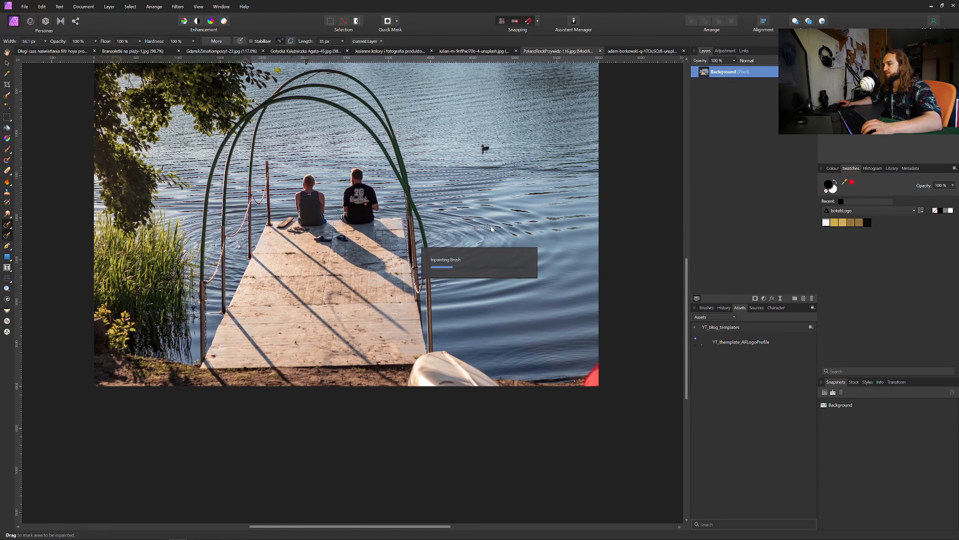
Step: Check the repaired corner of the pier photo and inpaint the duck out of the water with a 129.9 px brush
{"action": "scroll", "coordinate": [467, 134], "scroll_direction": "up", "scroll_amount": 2}
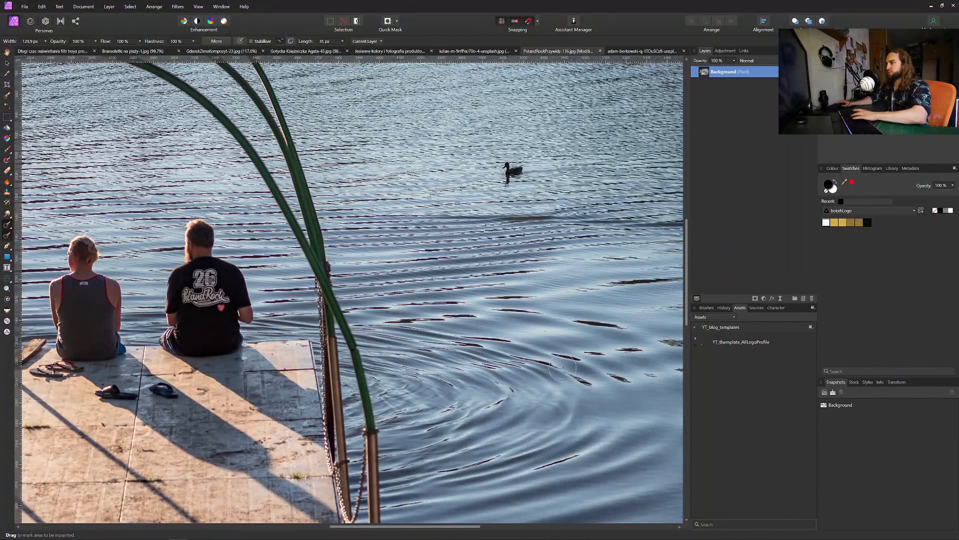
{"action": "left_click_drag", "start_coordinate": [563, 368], "coordinate": [437, 141]}
{"action": "left_click_drag", "start_coordinate": [569, 332], "coordinate": [387, 166]}
{"action": "left_click_drag", "start_coordinate": [471, 342], "coordinate": [446, 343]}
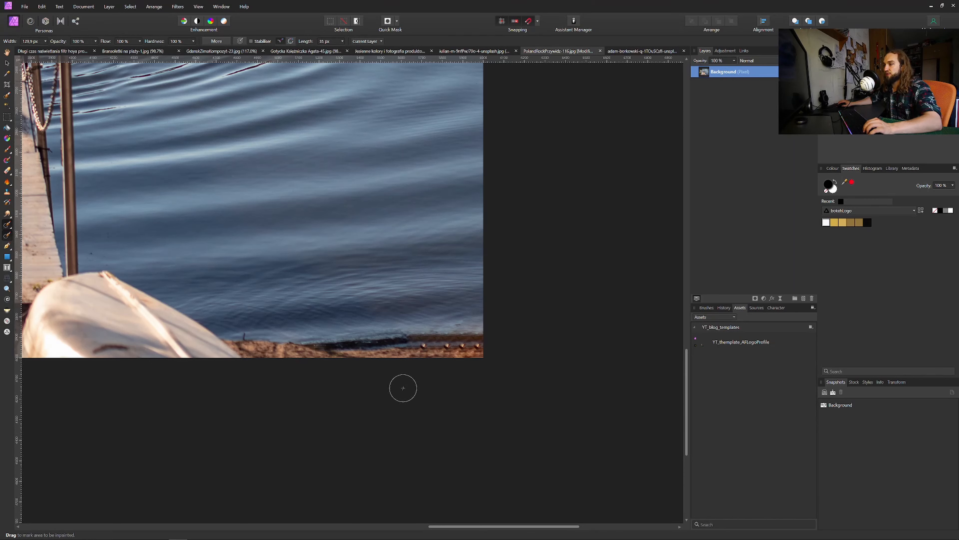
{"action": "key", "text": "ctrl+0"}
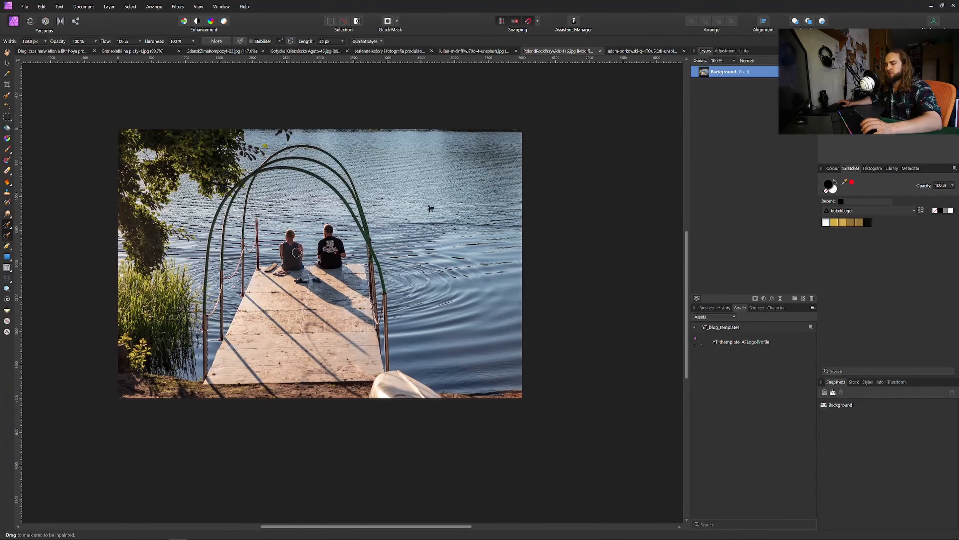
{"action": "scroll", "coordinate": [426, 218], "scroll_direction": "up", "scroll_amount": 3}
{"action": "left_click_drag", "start_coordinate": [431, 196], "coordinate": [443, 188]}
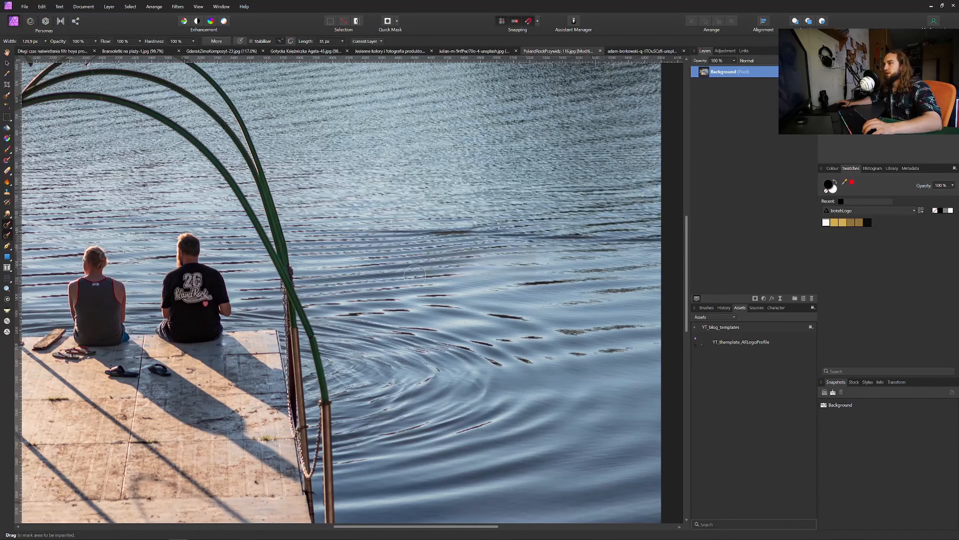
Step: Remove the dark slipper behind the man in the black shirt from the pier with a 57.6 px inpainting brush
{"action": "key", "text": "ctrl+0"}
{"action": "scroll", "coordinate": [345, 326], "scroll_direction": "up", "scroll_amount": 5}
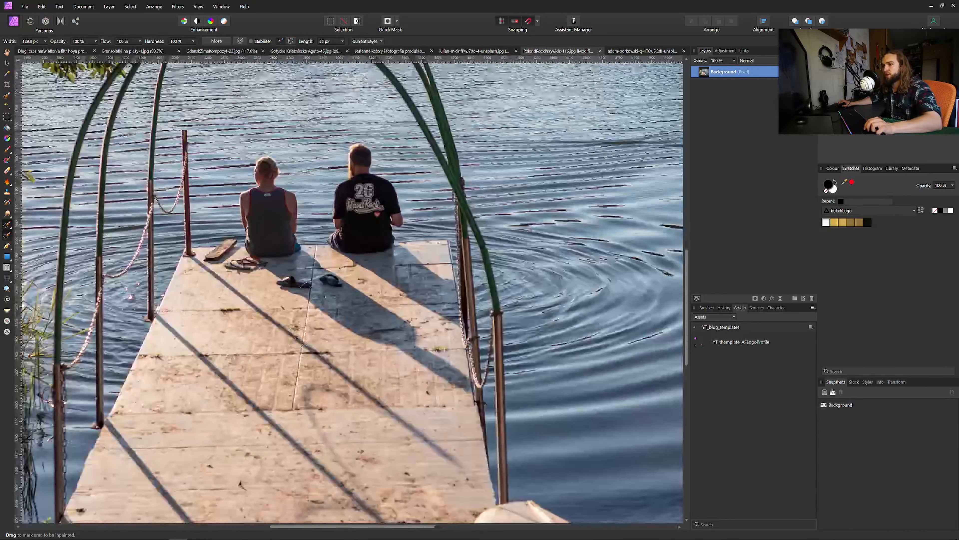
{"action": "mouse_move", "coordinate": [328, 272]}
{"action": "left_mouse_down"}
{"action": "mouse_move", "coordinate": [364, 307]}
{"action": "mouse_move", "coordinate": [344, 275]}
{"action": "left_mouse_up"}
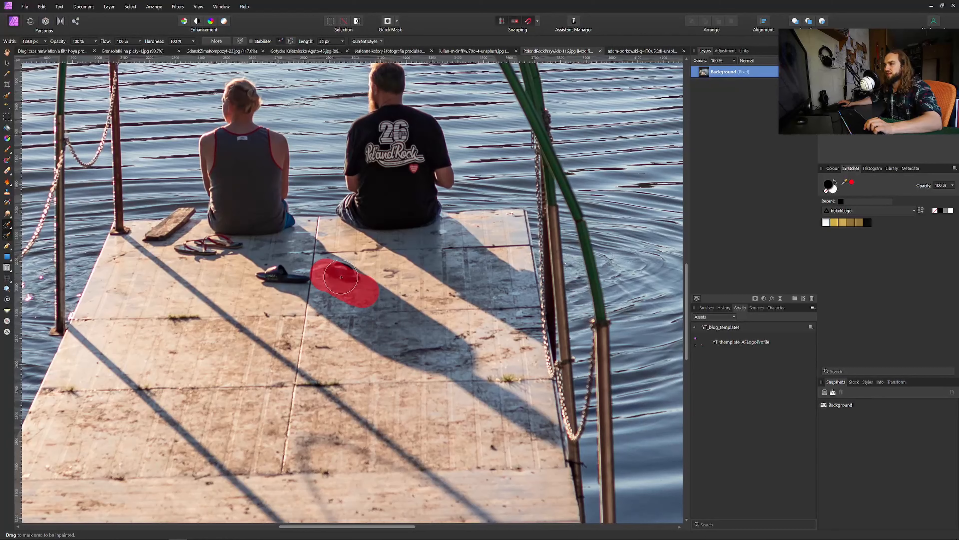
{"action": "key", "text": "bracketleft"}
{"action": "key", "text": "bracketleft"}
{"action": "key", "text": "bracketleft"}
{"action": "key", "text": "bracketleft"}
{"action": "key", "text": "bracketleft"}
{"action": "left_click_drag", "start_coordinate": [340, 267], "coordinate": [351, 274]}
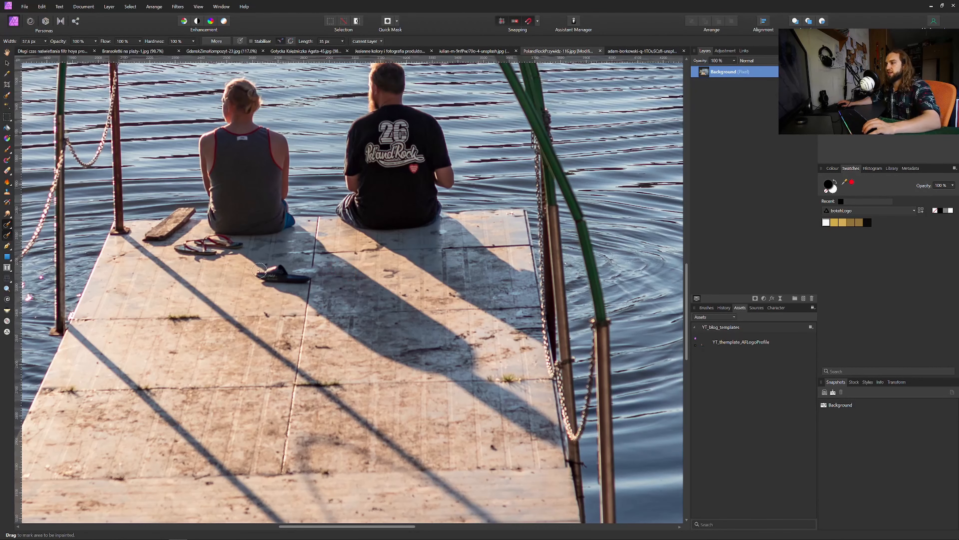
Step: Inpaint the remaining dark slipper off the pier between the two men and touch up the shadow edge there
{"action": "mouse_move", "coordinate": [259, 270]}
{"action": "left_mouse_down"}
{"action": "mouse_move", "coordinate": [280, 269]}
{"action": "mouse_move", "coordinate": [270, 274]}
{"action": "mouse_move", "coordinate": [307, 282]}
{"action": "mouse_move", "coordinate": [273, 281]}
{"action": "left_mouse_up"}
{"action": "scroll", "coordinate": [321, 304], "scroll_direction": "down", "scroll_amount": 5}
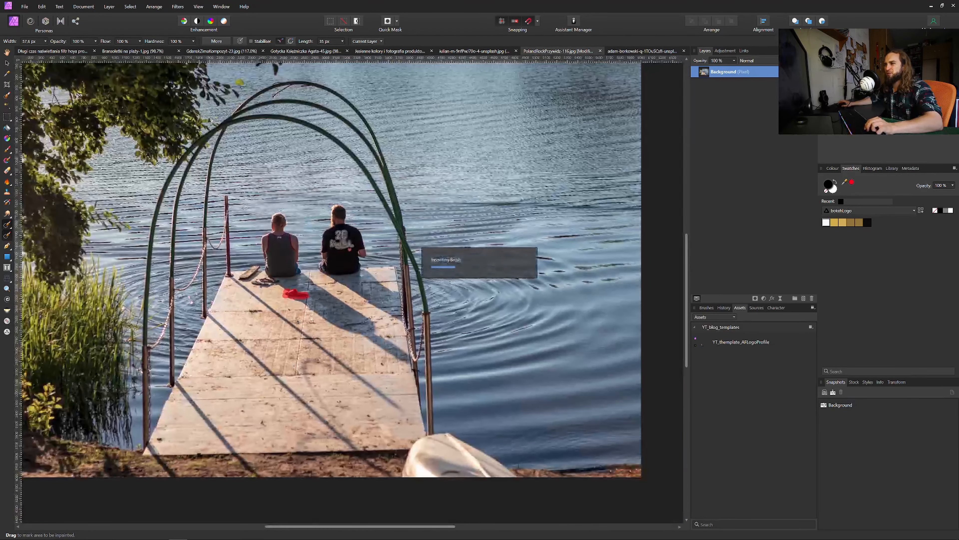
{"action": "scroll", "coordinate": [343, 300], "scroll_direction": "up", "scroll_amount": 5}
{"action": "mouse_move", "coordinate": [334, 331]}
{"action": "left_mouse_down"}
{"action": "mouse_move", "coordinate": [306, 302]}
{"action": "mouse_move", "coordinate": [341, 347]}
{"action": "left_mouse_up"}
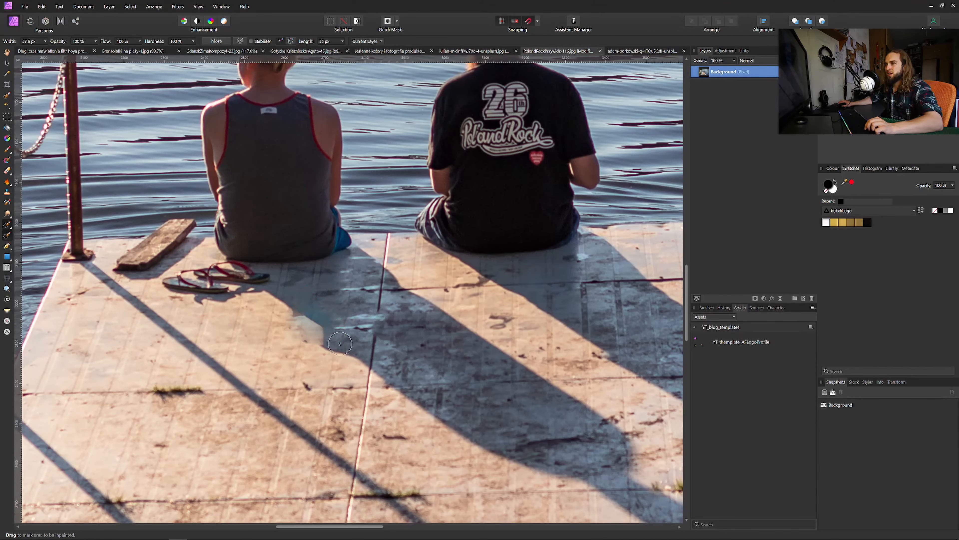
{"action": "scroll", "coordinate": [210, 296], "scroll_direction": "down", "scroll_amount": 2}
Step: Mark the whole wooden board beside the flip-flops and inpaint it out of the pier and water edge
{"action": "scroll", "coordinate": [242, 227], "scroll_direction": "up", "scroll_amount": 4}
{"action": "mouse_move", "coordinate": [319, 183]}
{"action": "left_mouse_down"}
{"action": "mouse_move", "coordinate": [288, 189]}
{"action": "mouse_move", "coordinate": [231, 239]}
{"action": "mouse_move", "coordinate": [312, 186]}
{"action": "mouse_move", "coordinate": [287, 211]}
{"action": "mouse_move", "coordinate": [276, 192]}
{"action": "left_mouse_up"}
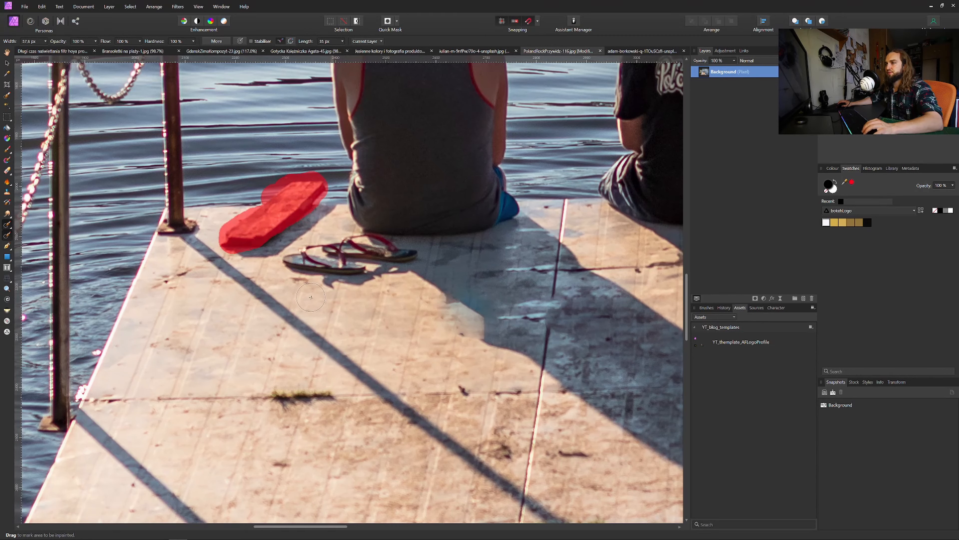
{"action": "mouse_move", "coordinate": [332, 202]}
{"action": "left_mouse_down"}
{"action": "mouse_move", "coordinate": [252, 229]}
{"action": "mouse_move", "coordinate": [286, 241]}
{"action": "mouse_move", "coordinate": [244, 248]}
{"action": "mouse_move", "coordinate": [237, 244]}
{"action": "mouse_move", "coordinate": [304, 227]}
{"action": "mouse_move", "coordinate": [255, 219]}
{"action": "left_mouse_up"}
{"action": "mouse_move", "coordinate": [297, 183]}
{"action": "left_mouse_down"}
{"action": "mouse_move", "coordinate": [256, 196]}
{"action": "mouse_move", "coordinate": [265, 197]}
{"action": "left_mouse_up"}
{"action": "mouse_move", "coordinate": [321, 206]}
{"action": "left_mouse_down"}
{"action": "mouse_move", "coordinate": [236, 203]}
{"action": "mouse_move", "coordinate": [307, 189]}
{"action": "left_mouse_up"}
{"action": "scroll", "coordinate": [310, 253], "scroll_direction": "down", "scroll_amount": 5}
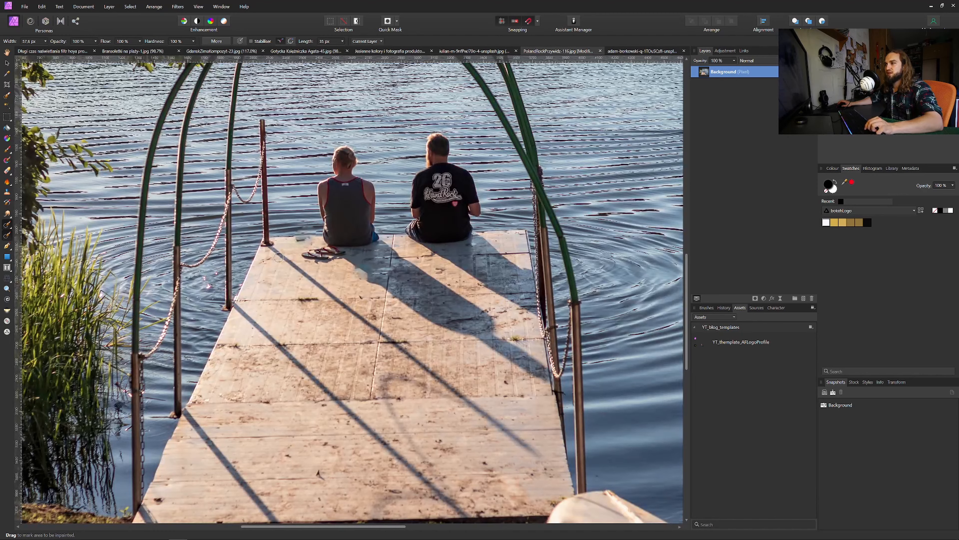
Step: Inpaint away the leftover board fragment and its shadow on the pier above the flip-flops
{"action": "scroll", "coordinate": [280, 255], "scroll_direction": "up", "scroll_amount": 6}
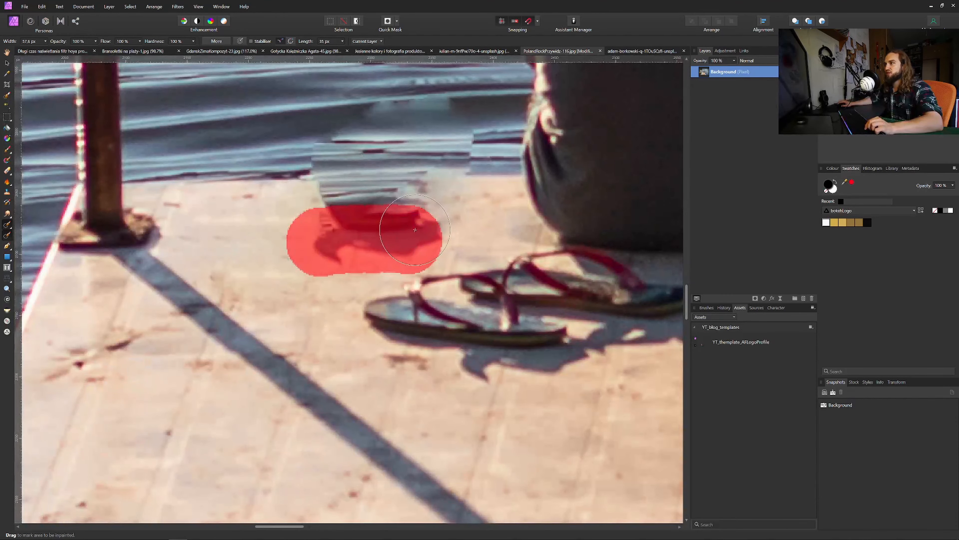
{"action": "left_click_drag", "start_coordinate": [440, 206], "coordinate": [318, 206]}
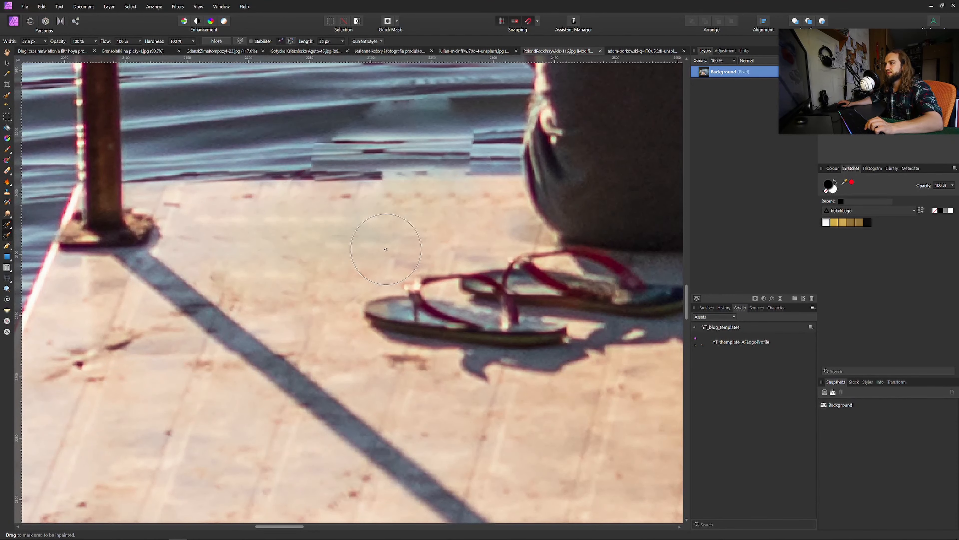
{"action": "scroll", "coordinate": [385, 253], "scroll_direction": "down", "scroll_amount": 10}
Step: Reduce the inpainting brush to 13.3 px and smooth the hard seams in the water where the board was removed
{"action": "scroll", "coordinate": [386, 253], "scroll_direction": "up", "scroll_amount": 10}
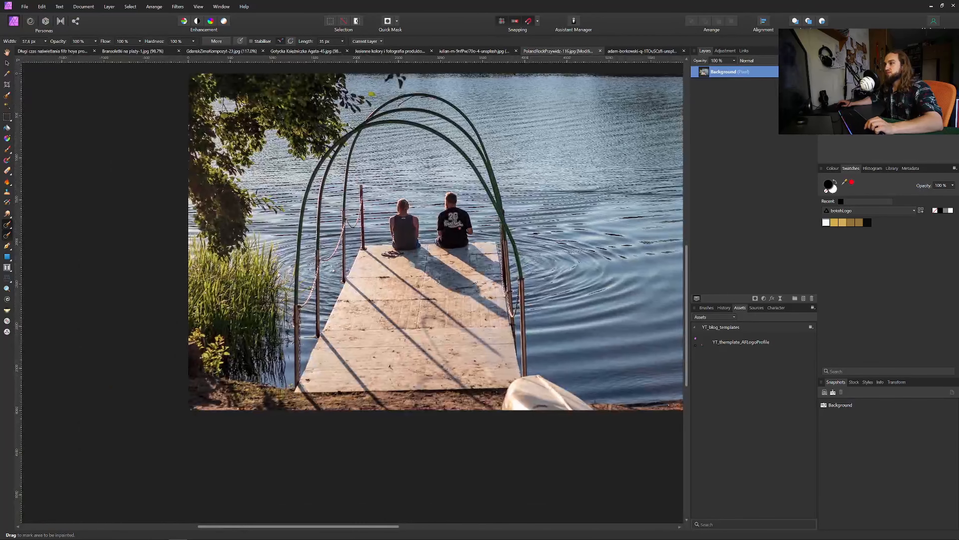
{"action": "scroll", "coordinate": [345, 200], "scroll_direction": "up", "scroll_amount": 2}
{"action": "key", "text": "bracketleft"}
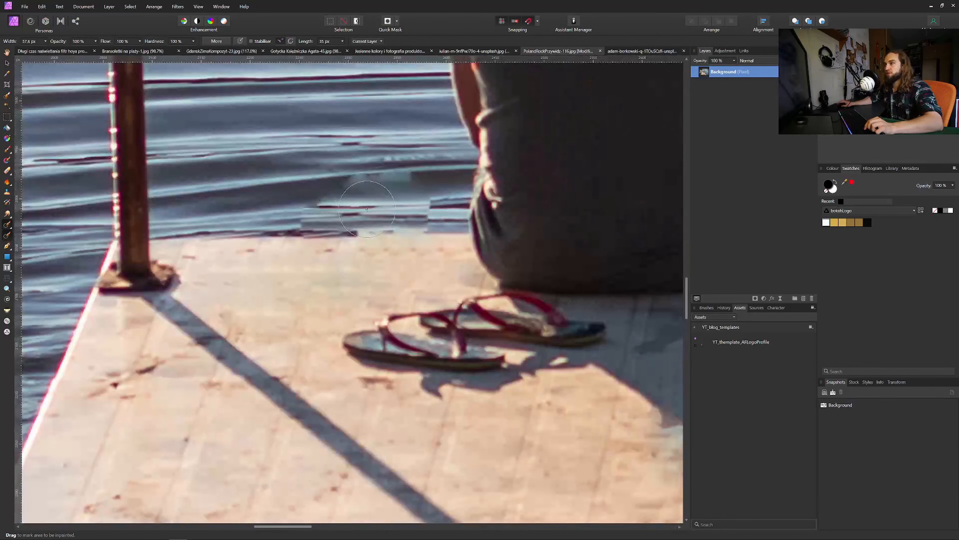
{"action": "key", "text": "bracketleft"}
{"action": "key", "text": "bracketleft"}
{"action": "key", "text": "bracketleft"}
{"action": "key", "text": "bracketleft"}
{"action": "key", "text": "bracketleft"}
{"action": "key", "text": "bracketleft"}
{"action": "key", "text": "bracketleft"}
{"action": "key", "text": "bracketleft"}
{"action": "key", "text": "bracketleft"}
{"action": "mouse_move", "coordinate": [342, 184]}
{"action": "left_mouse_down"}
{"action": "mouse_move", "coordinate": [304, 207]}
{"action": "mouse_move", "coordinate": [304, 230]}
{"action": "left_mouse_up"}
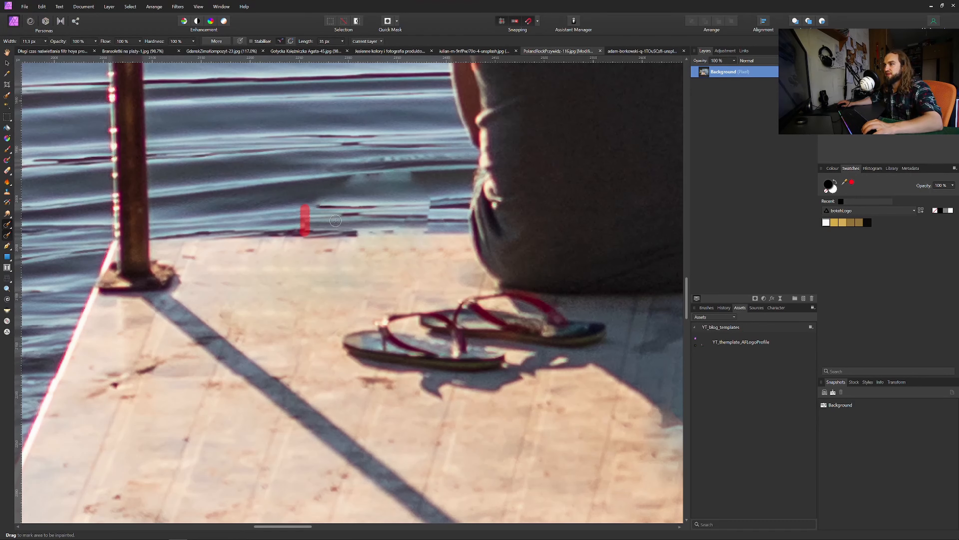
{"action": "left_click_drag", "start_coordinate": [306, 206], "coordinate": [306, 230]}
{"action": "left_click_drag", "start_coordinate": [357, 165], "coordinate": [347, 185]}
{"action": "mouse_move", "coordinate": [435, 198]}
{"action": "left_mouse_down"}
{"action": "mouse_move", "coordinate": [428, 237]}
{"action": "mouse_move", "coordinate": [427, 216]}
{"action": "mouse_move", "coordinate": [442, 203]}
{"action": "mouse_move", "coordinate": [420, 229]}
{"action": "mouse_move", "coordinate": [442, 230]}
{"action": "mouse_move", "coordinate": [420, 195]}
{"action": "mouse_move", "coordinate": [411, 224]}
{"action": "left_mouse_up"}
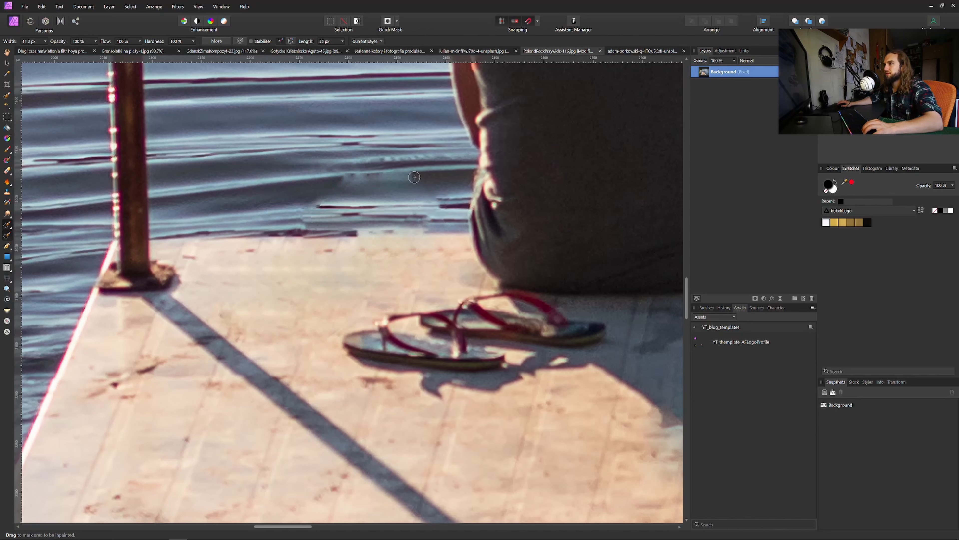
{"action": "left_click_drag", "start_coordinate": [416, 175], "coordinate": [309, 179]}
{"action": "scroll", "coordinate": [349, 170], "scroll_direction": "down", "scroll_amount": 8}
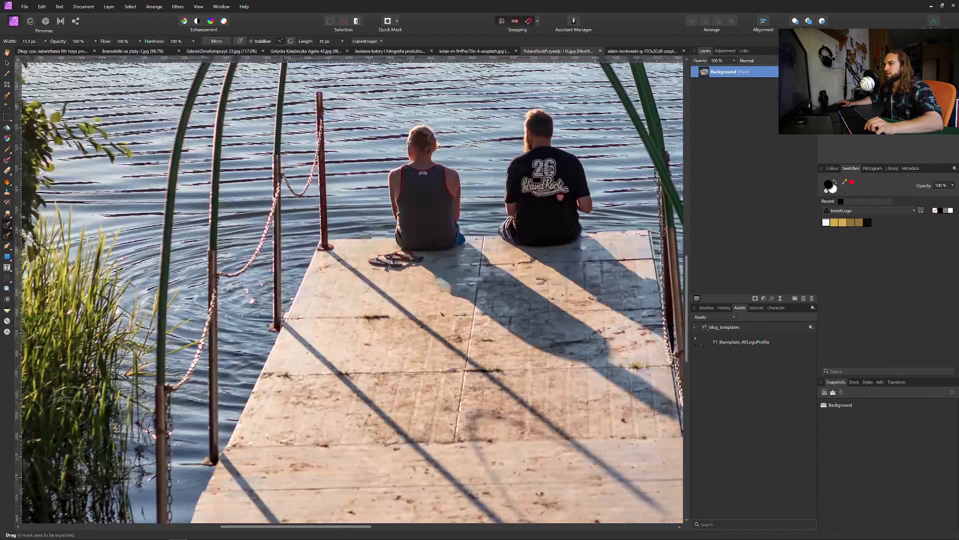
Step: With a 29.1 px Clone Brush, sample the dark wave and paint it over the pale repair seam in the water
{"action": "scroll", "coordinate": [389, 267], "scroll_direction": "up", "scroll_amount": 8}
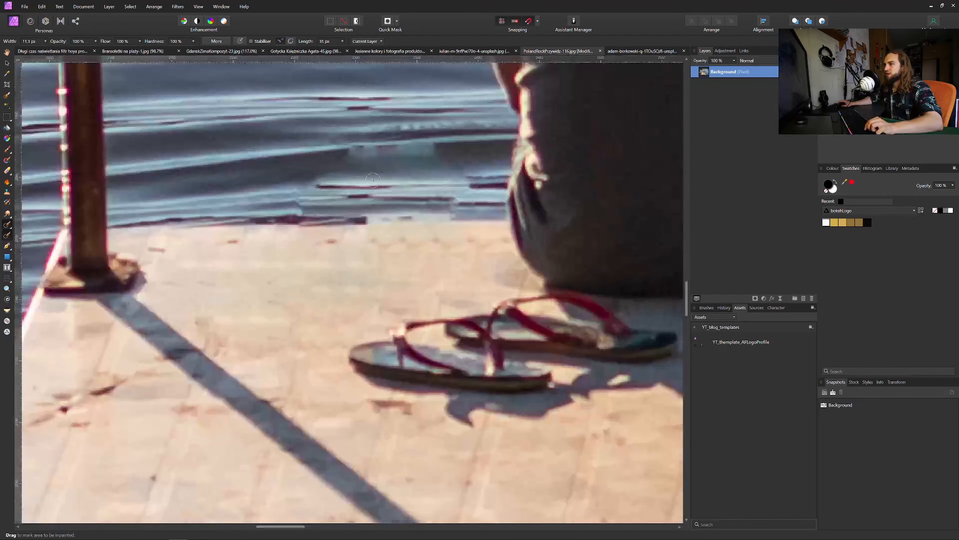
{"action": "key", "text": "c"}
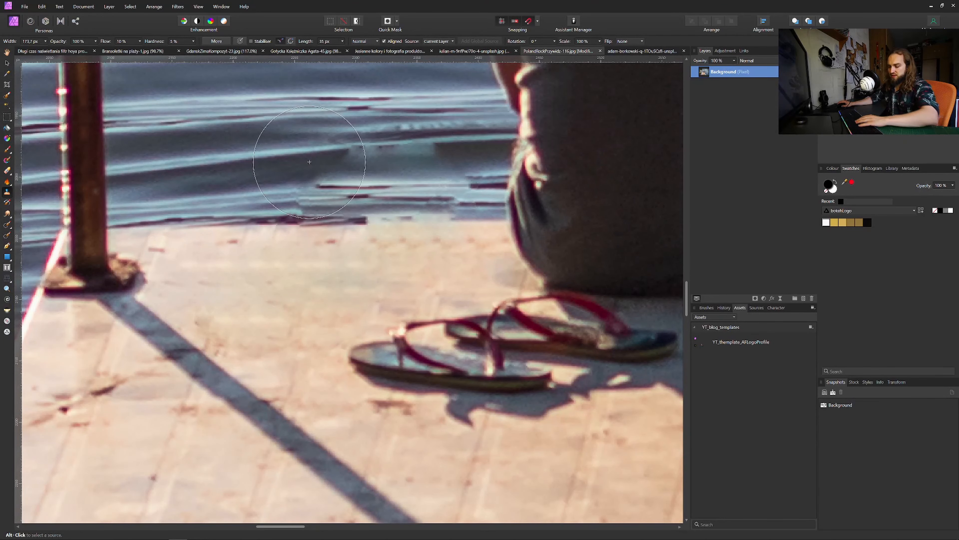
{"action": "key", "text": "bracketleft"}
{"action": "key", "text": "bracketleft"}
{"action": "key", "text": "bracketleft"}
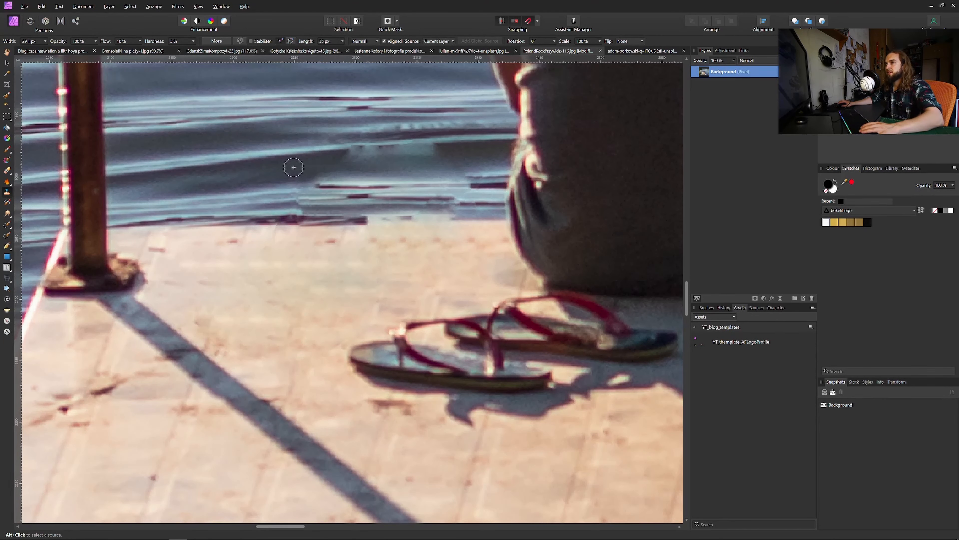
{"action": "left_click", "coordinate": [293, 167], "text": "alt"}
{"action": "left_click_drag", "start_coordinate": [338, 162], "coordinate": [382, 157]}
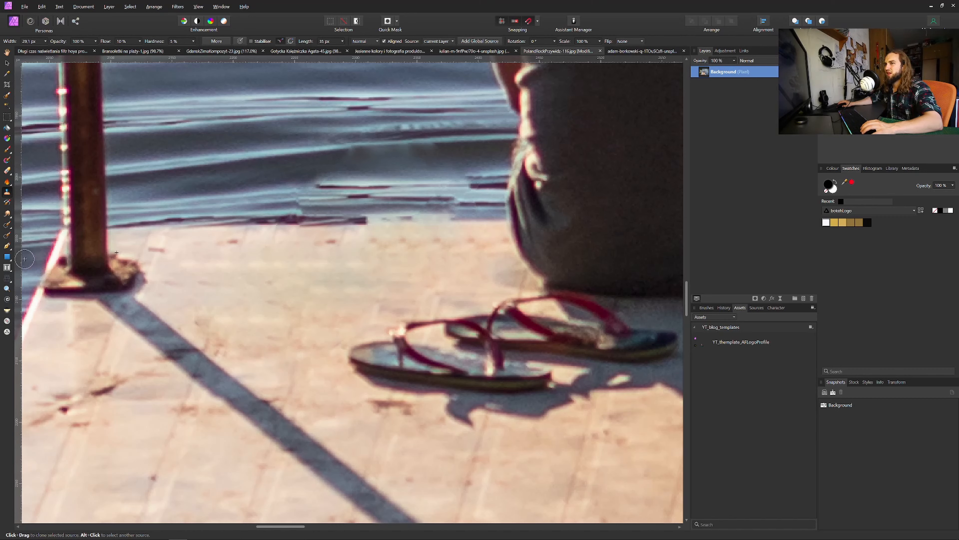
Step: Use the Patch Tool to outline the remaining pale strip in the water and patch it with the neighbouring wave
{"action": "left_click", "coordinate": [6, 227]}
{"action": "left_click", "coordinate": [39, 235]}
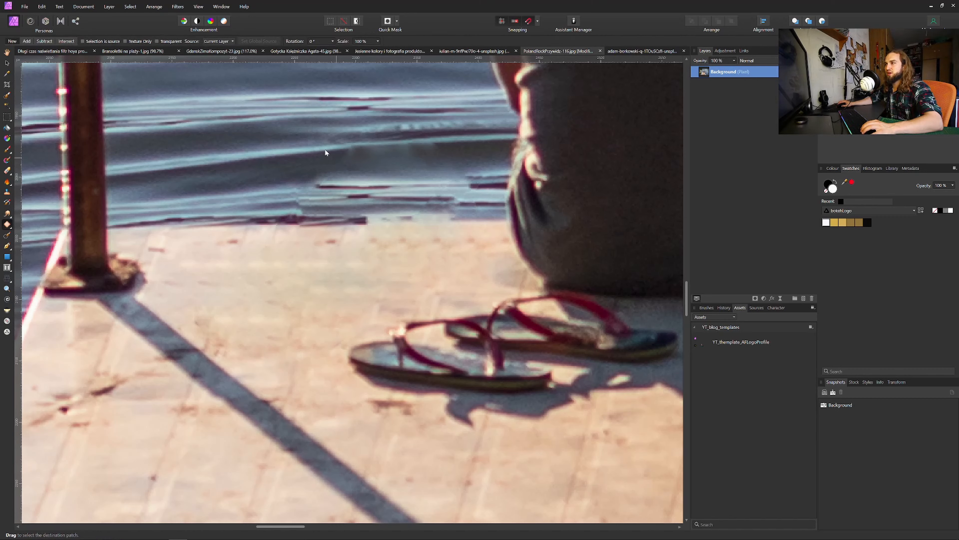
{"action": "left_click_drag", "start_coordinate": [434, 142], "coordinate": [433, 138]}
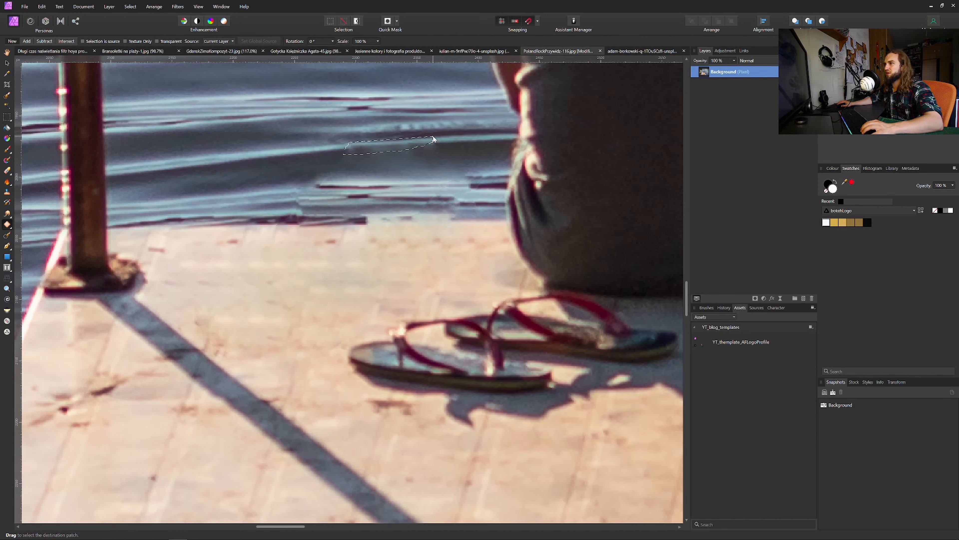
{"action": "left_click", "coordinate": [266, 157]}
{"action": "left_click", "coordinate": [266, 158]}
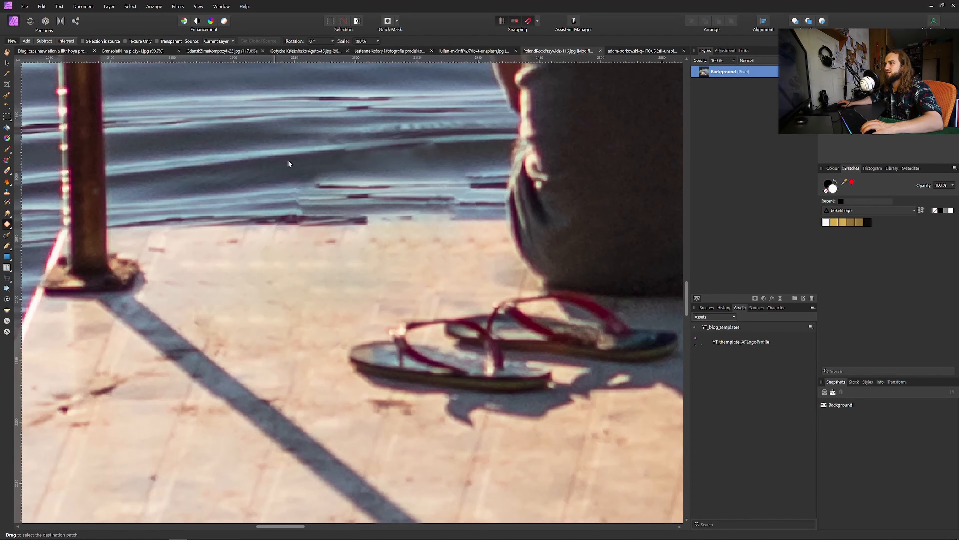
{"action": "scroll", "coordinate": [408, 252], "scroll_direction": "down", "scroll_amount": 7}
{"action": "scroll", "coordinate": [473, 344], "scroll_direction": "down", "scroll_amount": 5}
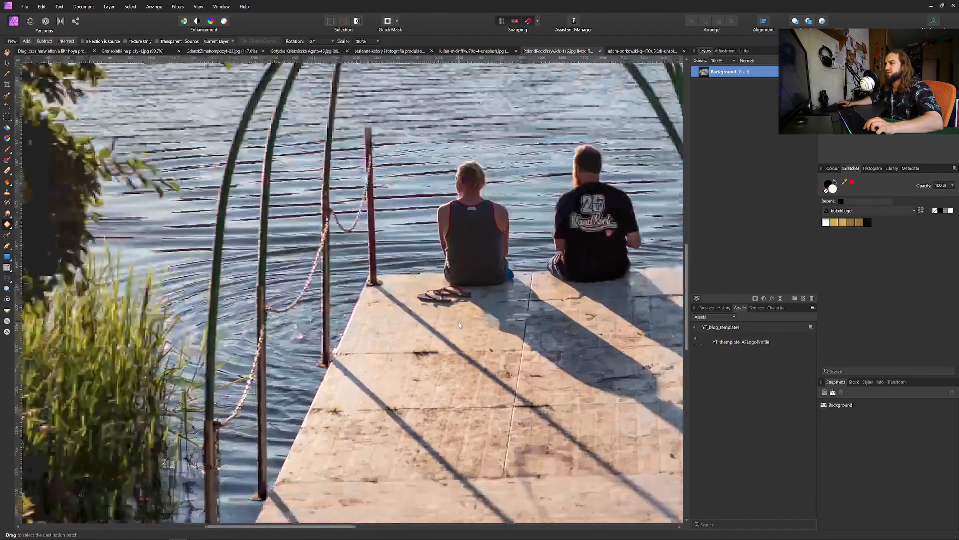
{"action": "scroll", "coordinate": [480, 361], "scroll_direction": "down", "scroll_amount": 5}
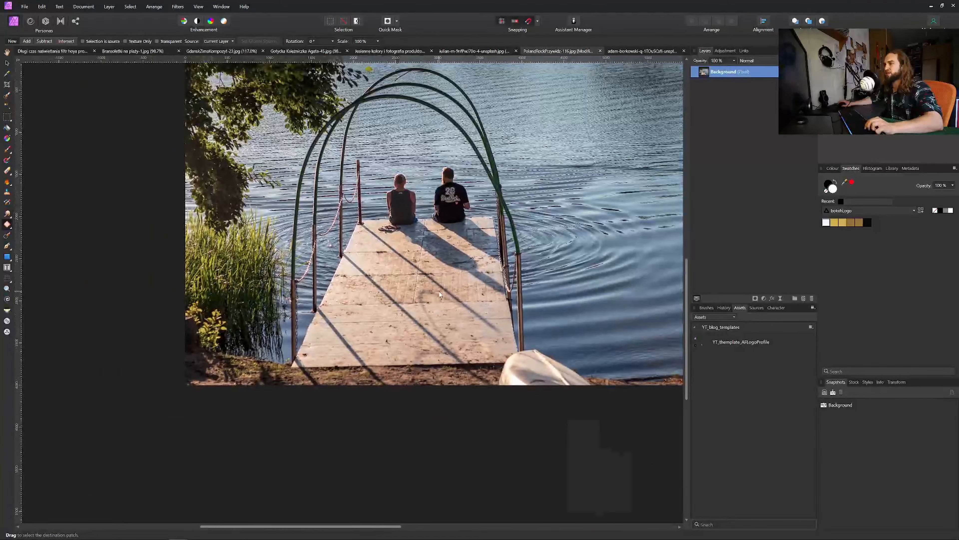
{"action": "key", "text": "j"}
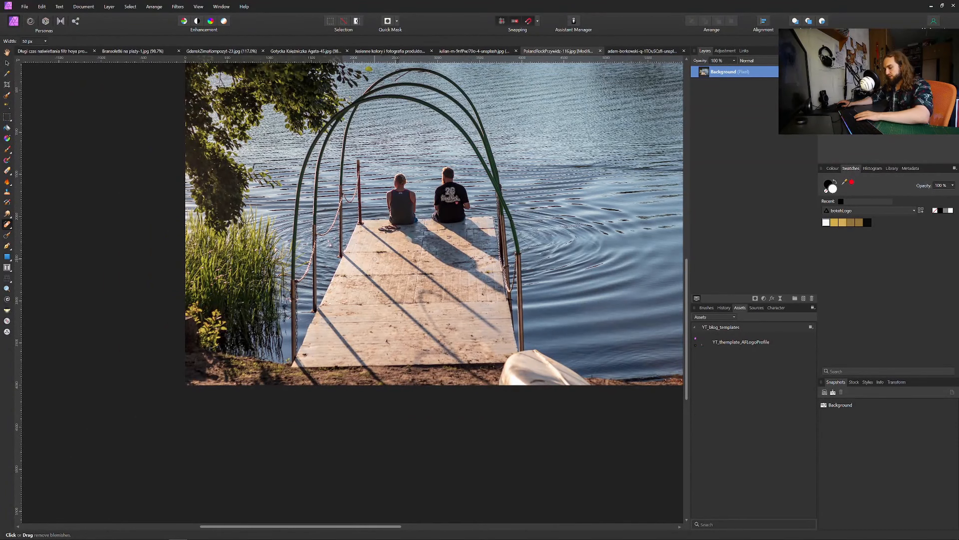
{"action": "key", "text": "bracketright"}
{"action": "key", "text": "bracketright"}
{"action": "key", "text": "bracketright"}
{"action": "key", "text": "bracketright"}
{"action": "key", "text": "bracketright"}
{"action": "key", "text": "bracketright"}
{"action": "key", "text": "bracketright"}
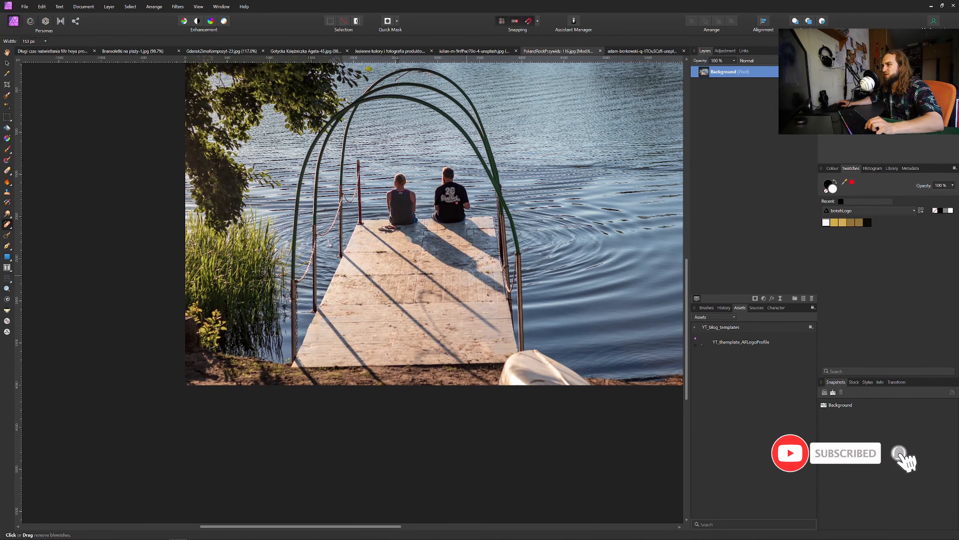
{"action": "scroll", "coordinate": [466, 271], "scroll_direction": "up", "scroll_amount": 5}
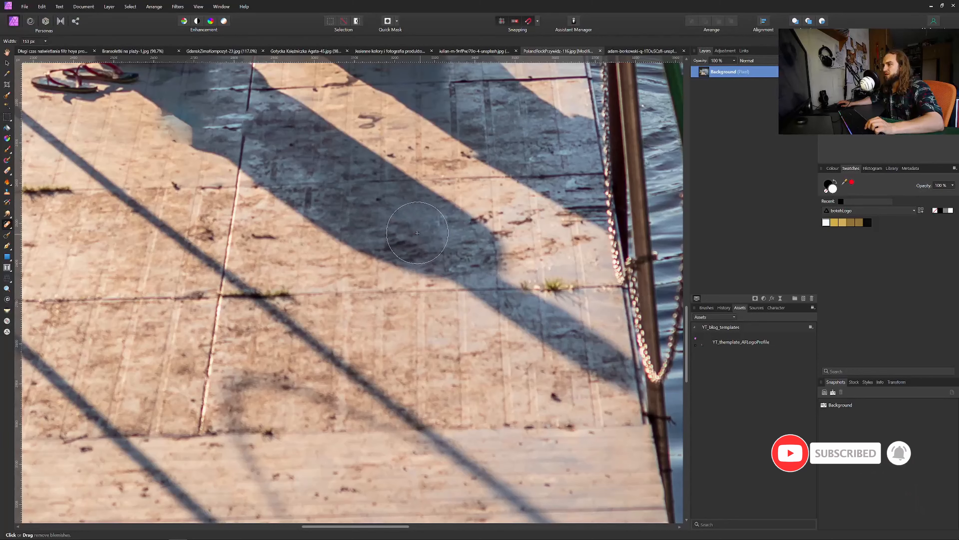
{"action": "key", "text": "bracketleft"}
{"action": "key", "text": "bracketleft"}
{"action": "key", "text": "bracketleft"}
{"action": "key", "text": "bracketleft"}
{"action": "key", "text": "bracketleft"}
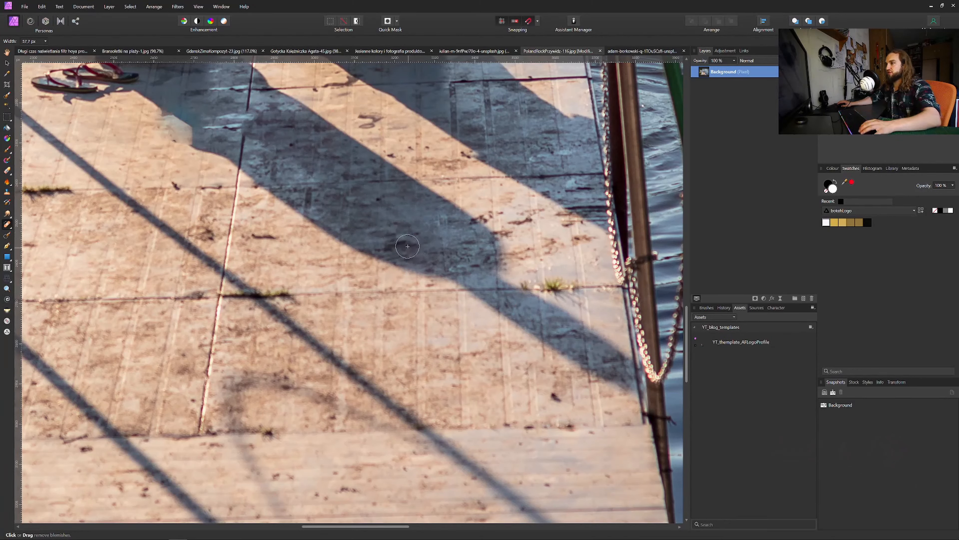
Step: Return to the Inpainting Brush, enlarge it and remove the dark stains in and beside the man's shadow on the pier
{"action": "left_click", "coordinate": [8, 235]}
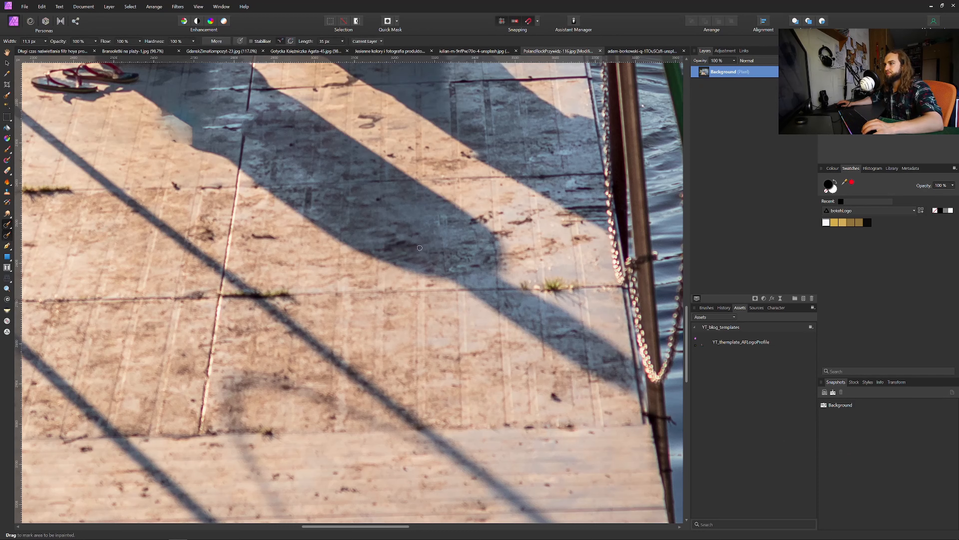
{"action": "key", "text": "bracketright"}
{"action": "key", "text": "bracketright"}
{"action": "key", "text": "bracketright"}
{"action": "key", "text": "bracketright"}
{"action": "key", "text": "bracketright"}
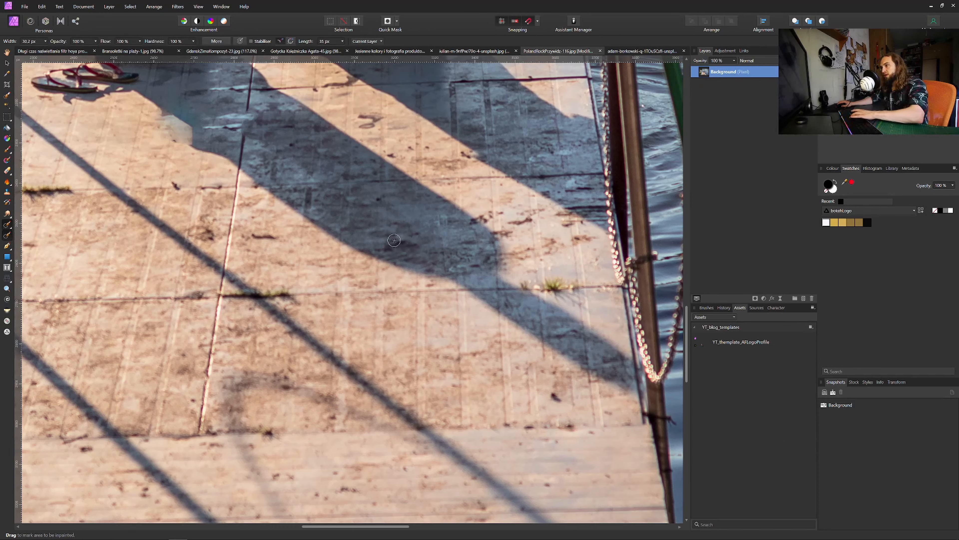
{"action": "mouse_move", "coordinate": [389, 236]}
{"action": "left_mouse_down"}
{"action": "mouse_move", "coordinate": [421, 247]}
{"action": "mouse_move", "coordinate": [391, 226]}
{"action": "left_mouse_up"}
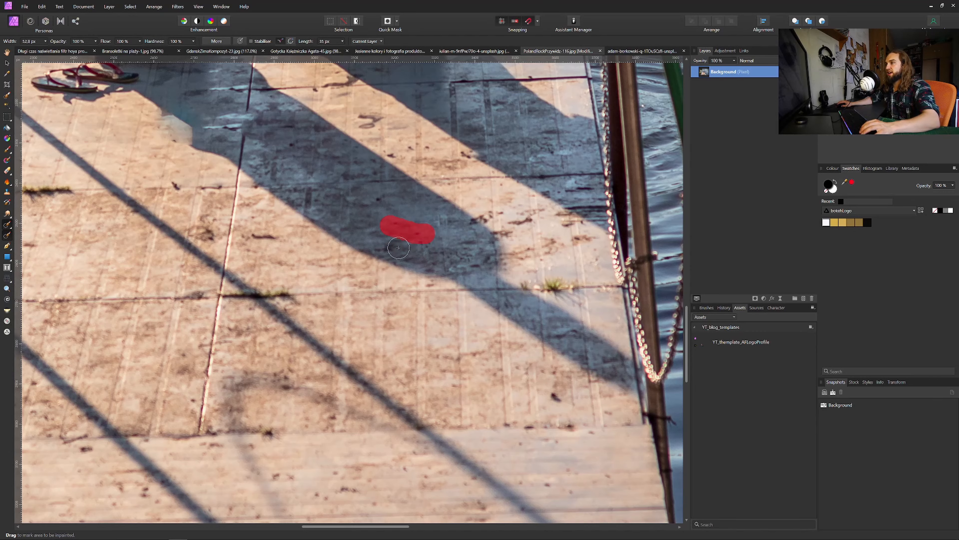
{"action": "left_click", "coordinate": [395, 245]}
{"action": "left_click_drag", "start_coordinate": [584, 240], "coordinate": [564, 244]}
{"action": "scroll", "coordinate": [469, 294], "scroll_direction": "down", "scroll_amount": 5}
{"action": "left_click_drag", "start_coordinate": [469, 293], "coordinate": [515, 281]}
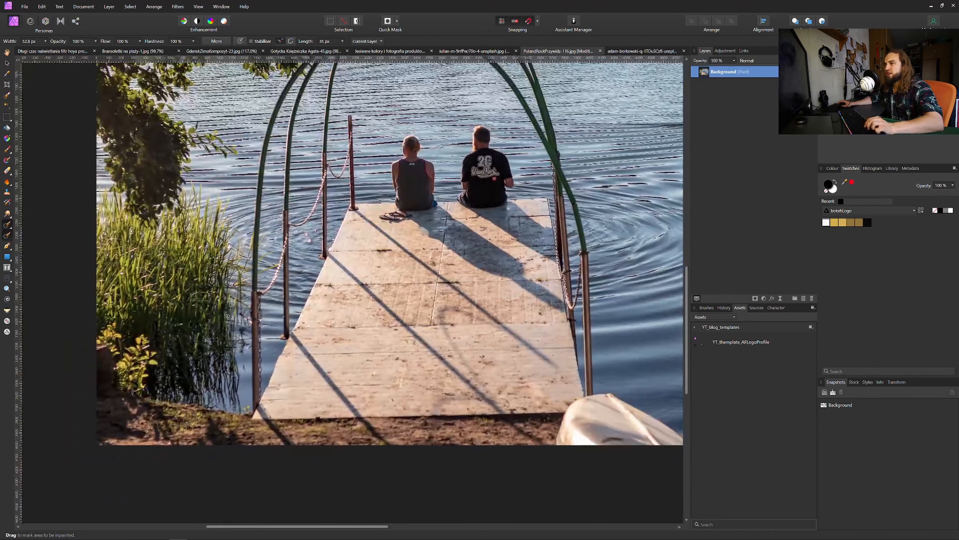
Step: Inpaint the grass tufts and dark marks off the joints and boards in the left and middle parts of the pier
{"action": "scroll", "coordinate": [368, 290], "scroll_direction": "up", "scroll_amount": 5}
{"action": "left_click_drag", "start_coordinate": [329, 260], "coordinate": [363, 275]}
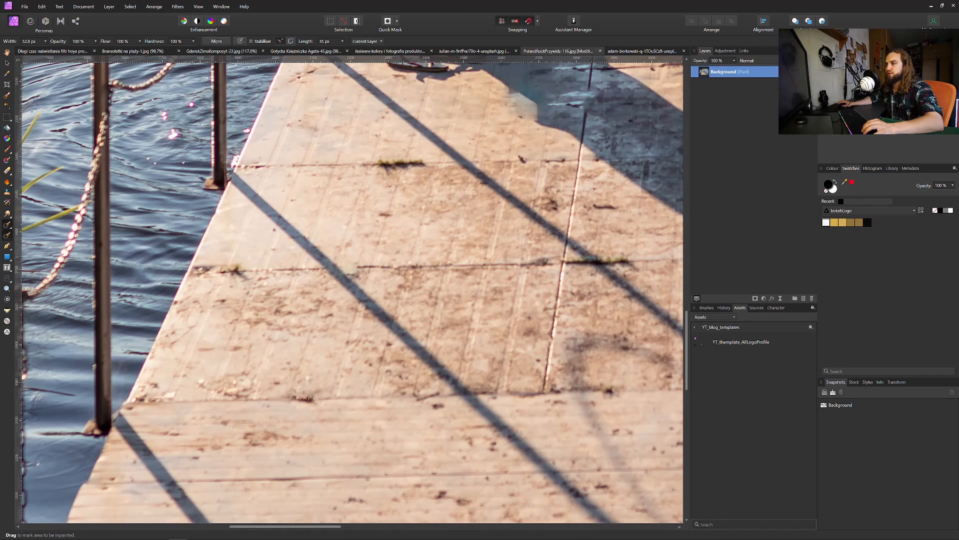
{"action": "left_click_drag", "start_coordinate": [292, 398], "coordinate": [313, 398]}
{"action": "left_click_drag", "start_coordinate": [370, 167], "coordinate": [420, 167]}
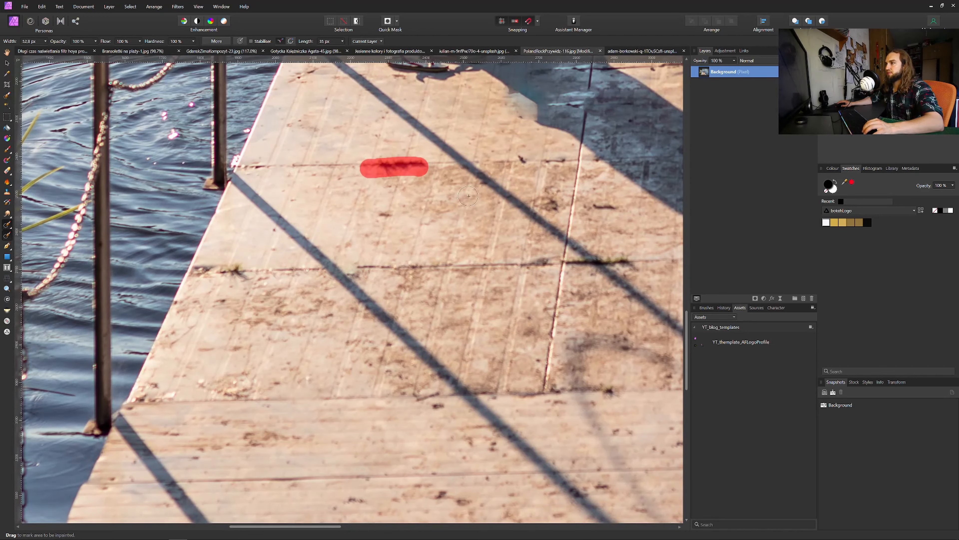
{"action": "left_click_drag", "start_coordinate": [503, 158], "coordinate": [551, 161]}
{"action": "left_click", "coordinate": [605, 206]}
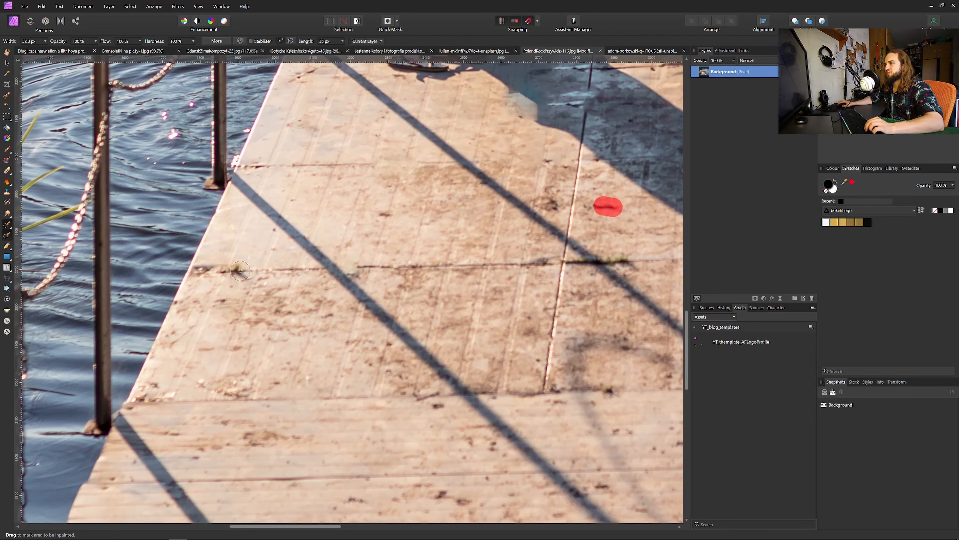
{"action": "left_click_drag", "start_coordinate": [239, 270], "coordinate": [224, 269]}
{"action": "left_click", "coordinate": [207, 269]}
{"action": "key", "text": "ctrl+0"}
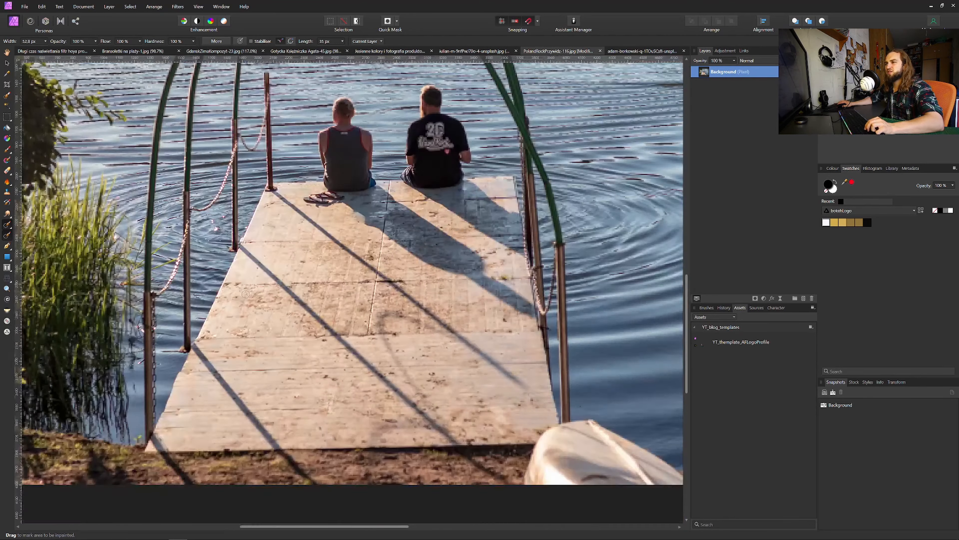
Step: Reduce the Inpainting Brush to 16.9 px and remove the leftover marks along the top of the rearmost arch
{"action": "left_click_drag", "start_coordinate": [301, 135], "coordinate": [426, 137]}
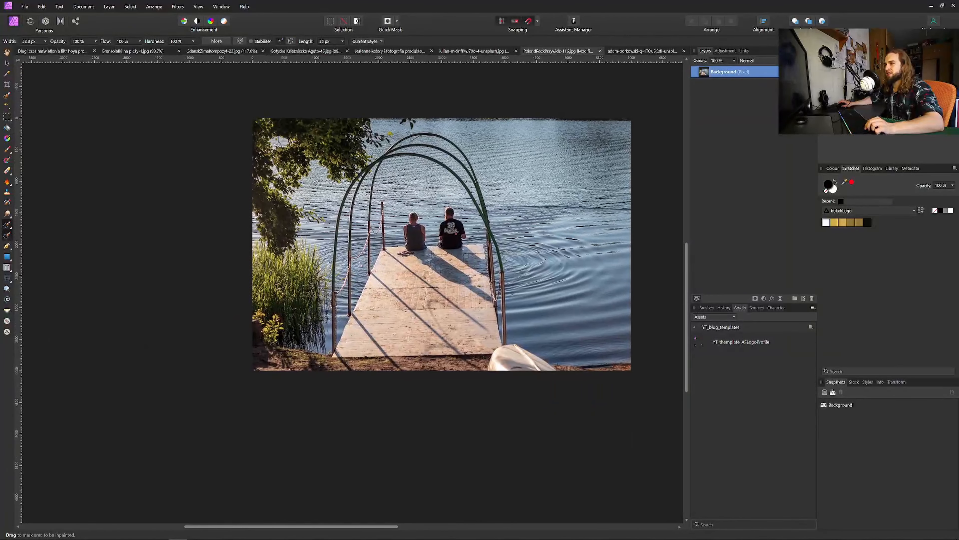
{"action": "scroll", "coordinate": [425, 137], "scroll_direction": "up", "scroll_amount": 6}
{"action": "left_click_drag", "start_coordinate": [381, 162], "coordinate": [427, 143]}
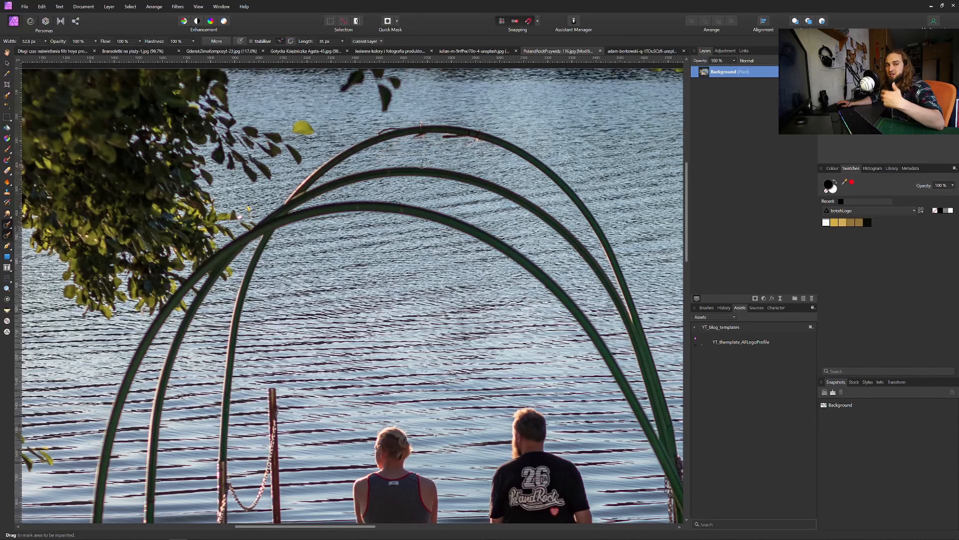
{"action": "mouse_move", "coordinate": [385, 118]}
{"action": "left_mouse_down"}
{"action": "mouse_move", "coordinate": [368, 129]}
{"action": "mouse_move", "coordinate": [395, 124]}
{"action": "left_mouse_up"}
{"action": "scroll", "coordinate": [463, 145], "scroll_direction": "up", "scroll_amount": 4}
{"action": "mouse_move", "coordinate": [459, 125]}
{"action": "left_mouse_down"}
{"action": "mouse_move", "coordinate": [438, 130]}
{"action": "mouse_move", "coordinate": [523, 141]}
{"action": "mouse_move", "coordinate": [590, 182]}
{"action": "mouse_move", "coordinate": [540, 138]}
{"action": "mouse_move", "coordinate": [465, 130]}
{"action": "mouse_move", "coordinate": [584, 187]}
{"action": "left_mouse_up"}
{"action": "key", "text": "ctrl+z"}
{"action": "key", "text": "bracketleft"}
{"action": "key", "text": "bracketleft"}
{"action": "key", "text": "bracketleft"}
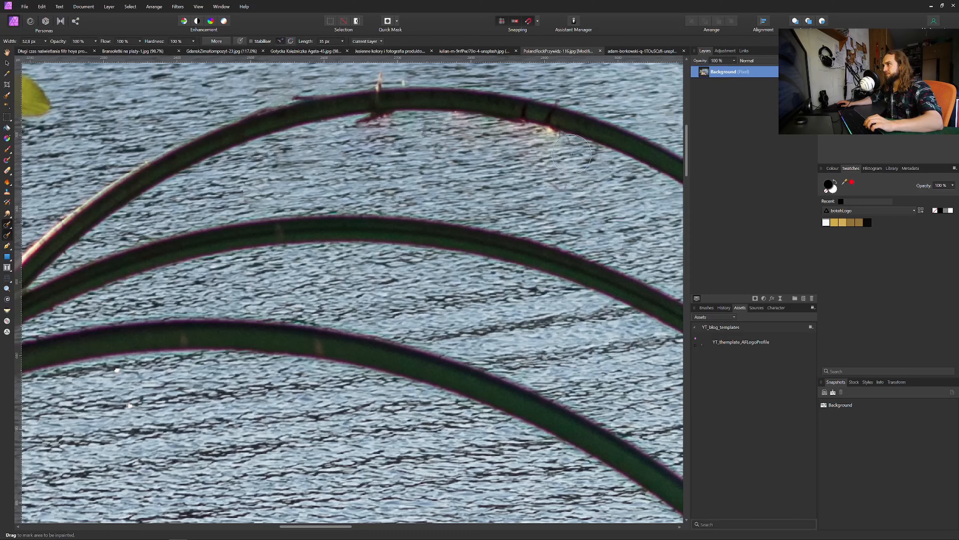
{"action": "key", "text": "bracketleft"}
{"action": "key", "text": "bracketleft"}
{"action": "key", "text": "bracketleft"}
{"action": "key", "text": "bracketleft"}
{"action": "left_click_drag", "start_coordinate": [568, 143], "coordinate": [541, 131]}
{"action": "left_click_drag", "start_coordinate": [462, 117], "coordinate": [349, 121]}
{"action": "mouse_move", "coordinate": [349, 81]}
{"action": "left_mouse_down"}
{"action": "mouse_move", "coordinate": [387, 75]}
{"action": "mouse_move", "coordinate": [355, 74]}
{"action": "mouse_move", "coordinate": [250, 106]}
{"action": "left_mouse_up"}
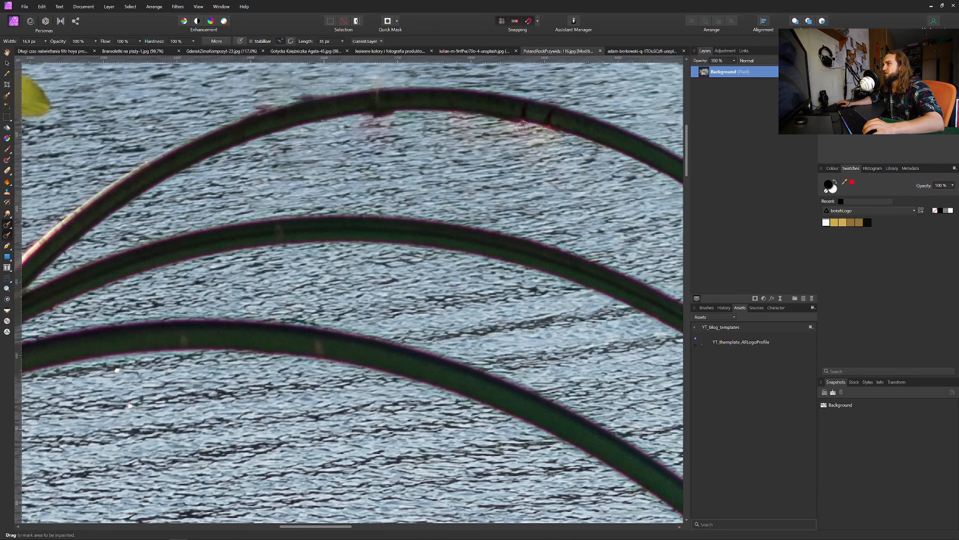
{"action": "left_click_drag", "start_coordinate": [550, 190], "coordinate": [584, 199]}
{"action": "scroll", "coordinate": [531, 257], "scroll_direction": "down", "scroll_amount": 6}
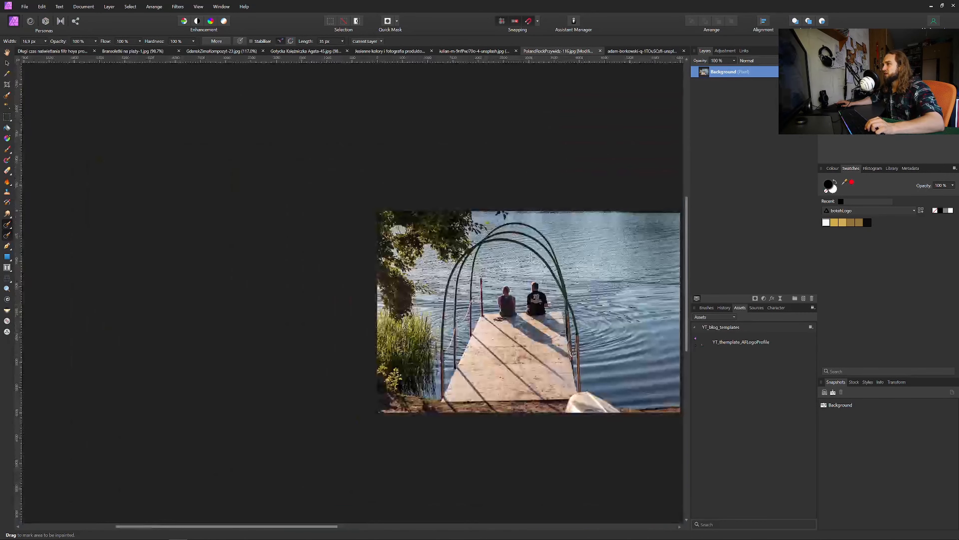
{"action": "left_click_drag", "start_coordinate": [531, 257], "coordinate": [484, 215]}
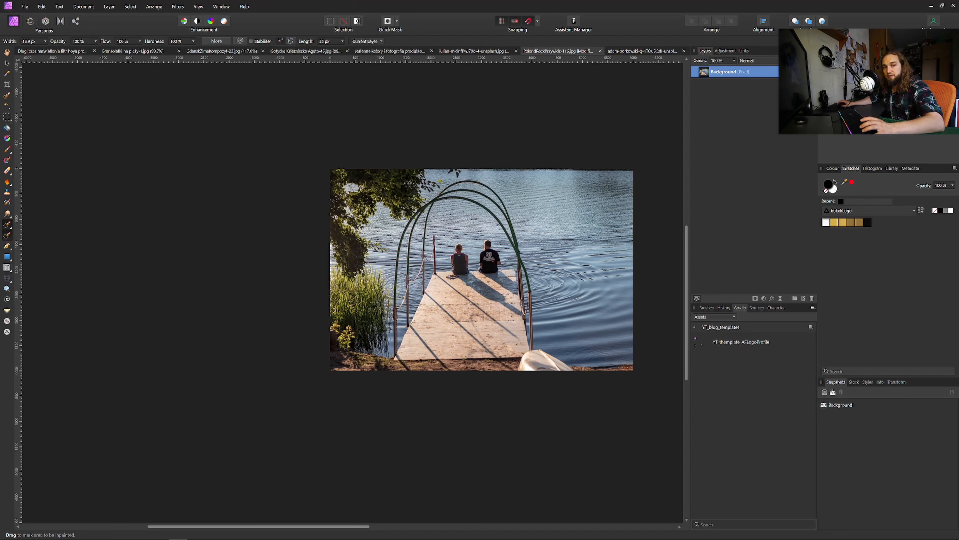
Step: Switch to the night harbour photo and bring the small white boat into view
{"action": "left_click", "coordinate": [7, 226]}
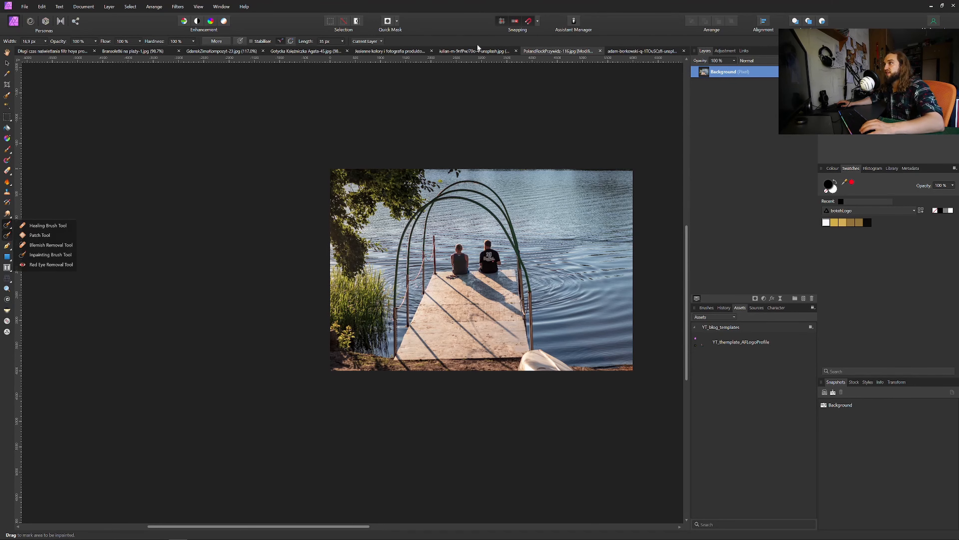
{"action": "key", "text": "h"}
{"action": "left_click", "coordinate": [474, 51]}
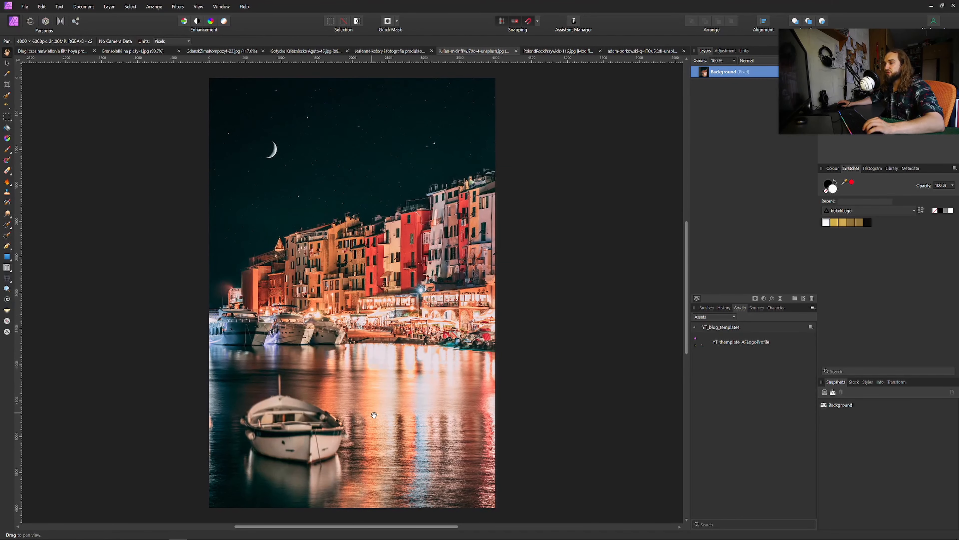
{"action": "scroll", "coordinate": [374, 415], "scroll_direction": "down", "scroll_amount": 3}
{"action": "left_click_drag", "start_coordinate": [322, 409], "coordinate": [395, 264]}
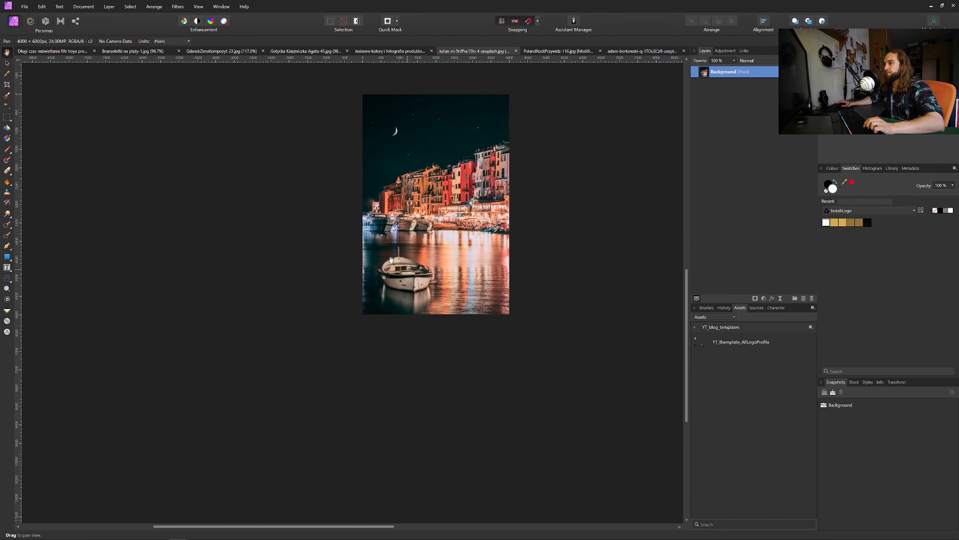
Step: Select the Inpainting Brush and enlarge it to 86.8 px over the boat
{"action": "left_click", "coordinate": [8, 238]}
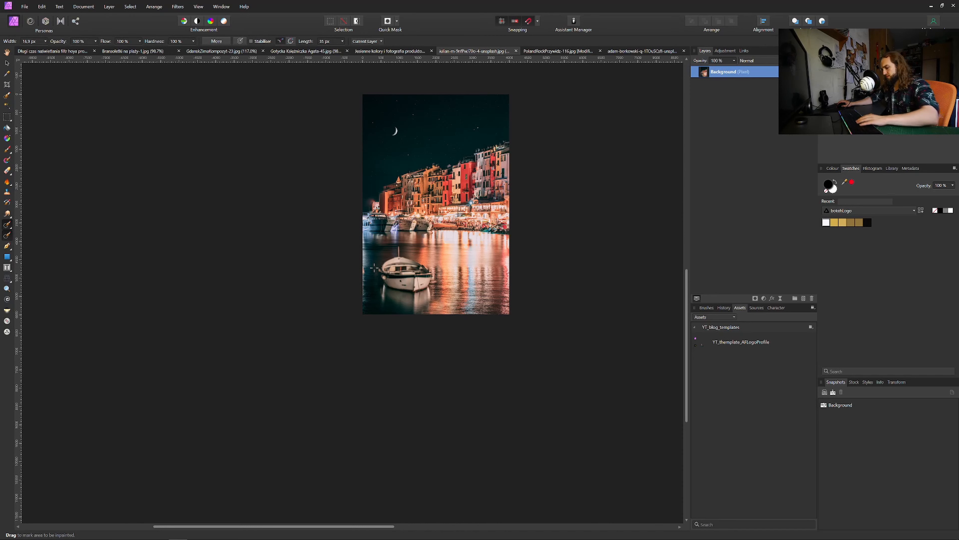
{"action": "key", "text": "bracketleft"}
{"action": "key", "text": "bracketleft"}
{"action": "key", "text": "bracketleft"}
{"action": "key", "text": "bracketleft"}
{"action": "key", "text": "bracketleft"}
{"action": "key", "text": "bracketleft"}
{"action": "key", "text": "bracketleft"}
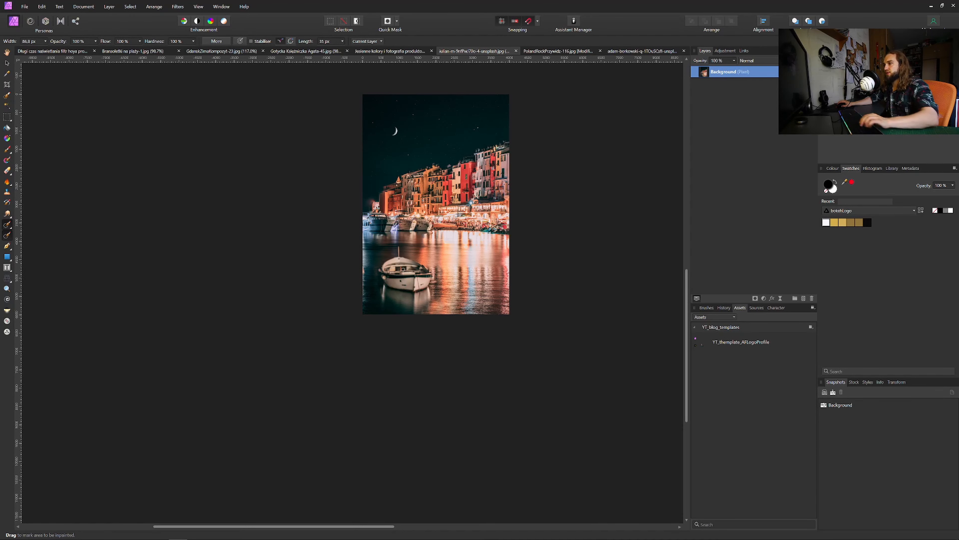
{"action": "scroll", "coordinate": [407, 275], "scroll_direction": "up", "scroll_amount": 3}
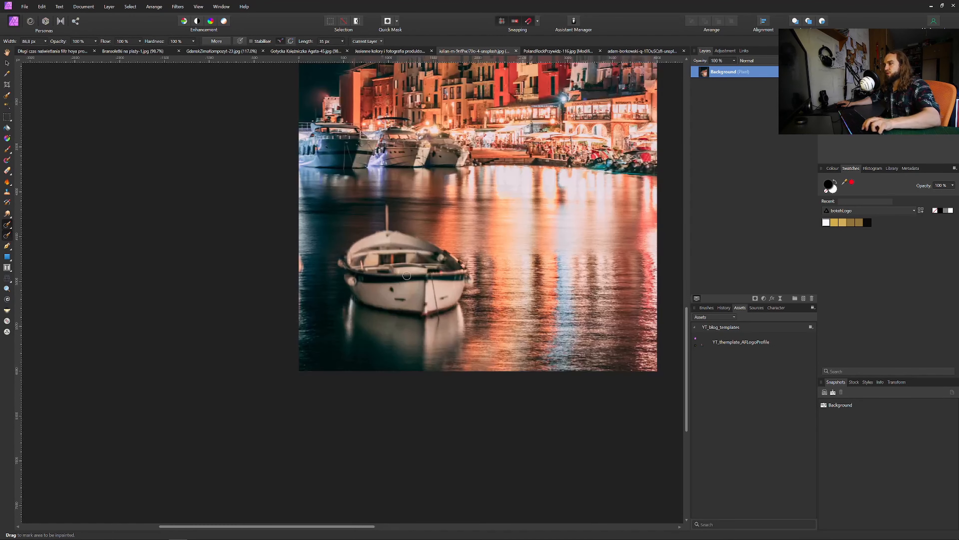
Step: Use the Patch Tool to outline the white boat with its mast and reflection and replace it with the neighbouring rippled water
{"action": "left_click", "coordinate": [8, 225]}
{"action": "left_click", "coordinate": [39, 237]}
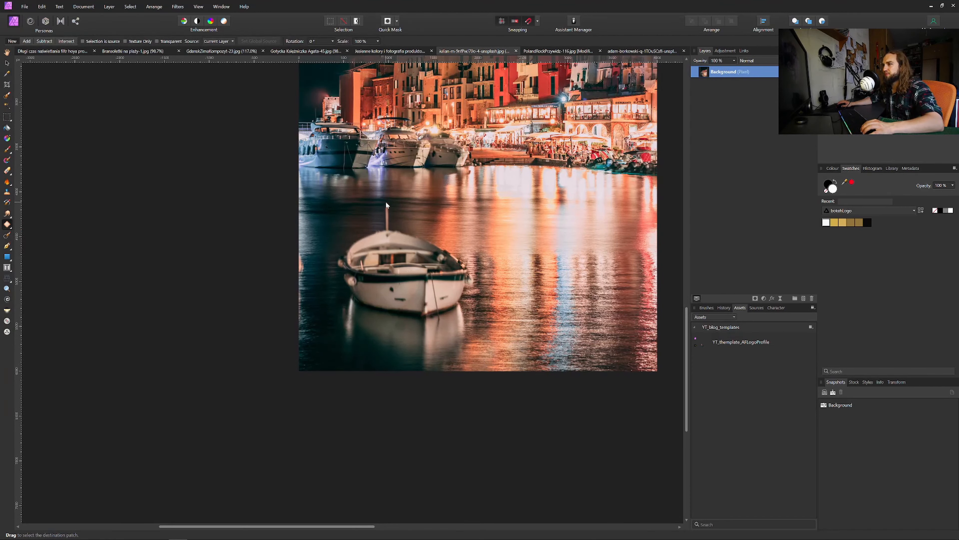
{"action": "left_click_drag", "start_coordinate": [382, 215], "coordinate": [339, 254]}
{"action": "mouse_move", "coordinate": [335, 290]}
{"action": "left_mouse_down"}
{"action": "mouse_move", "coordinate": [343, 347]}
{"action": "mouse_move", "coordinate": [358, 337]}
{"action": "mouse_move", "coordinate": [402, 364]}
{"action": "mouse_move", "coordinate": [444, 373]}
{"action": "mouse_move", "coordinate": [477, 340]}
{"action": "mouse_move", "coordinate": [464, 296]}
{"action": "mouse_move", "coordinate": [474, 264]}
{"action": "mouse_move", "coordinate": [393, 229]}
{"action": "left_mouse_up"}
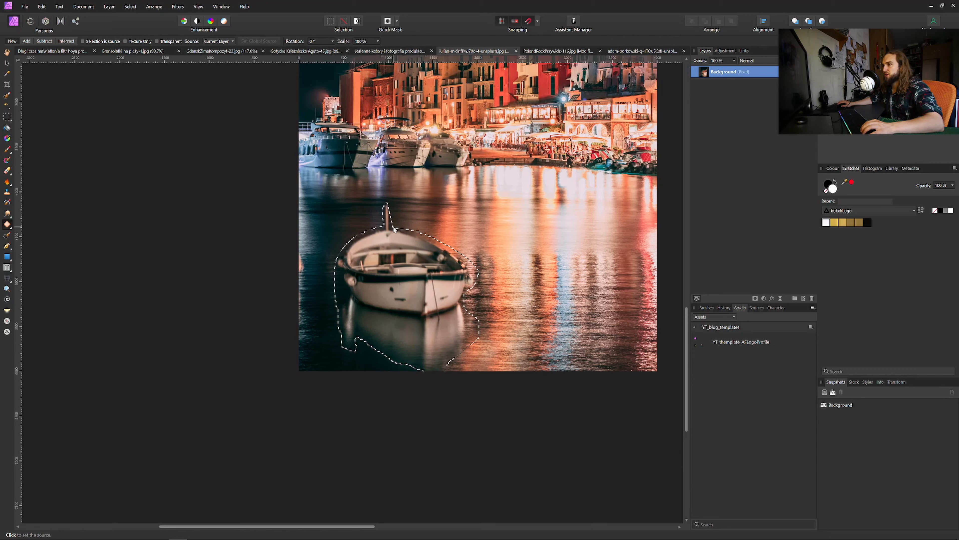
{"action": "left_click", "coordinate": [575, 291]}
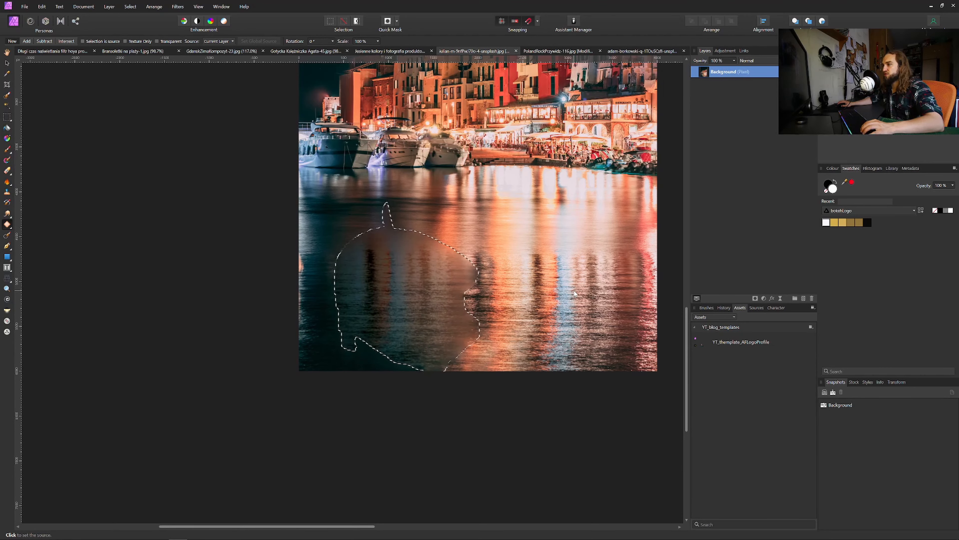
{"action": "left_click", "coordinate": [595, 297]}
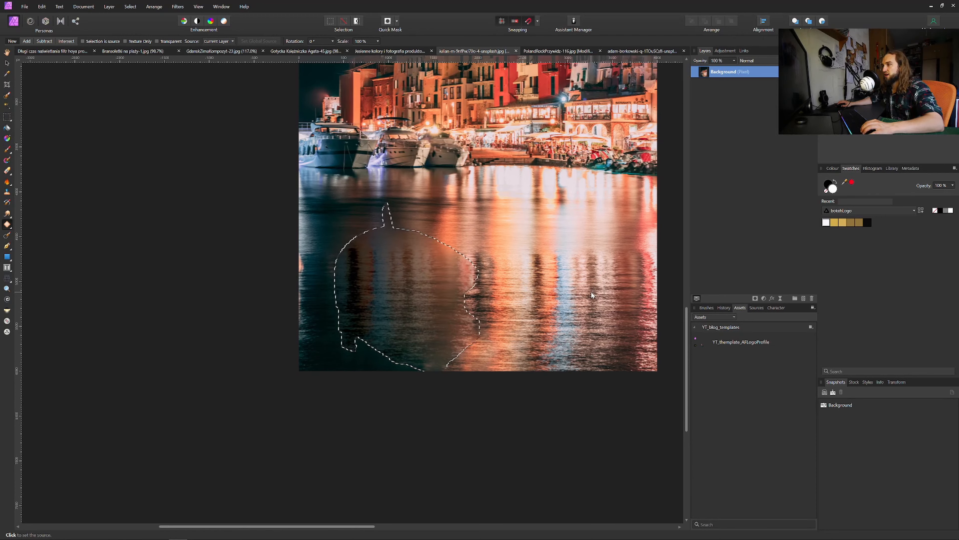
{"action": "left_click", "coordinate": [589, 286]}
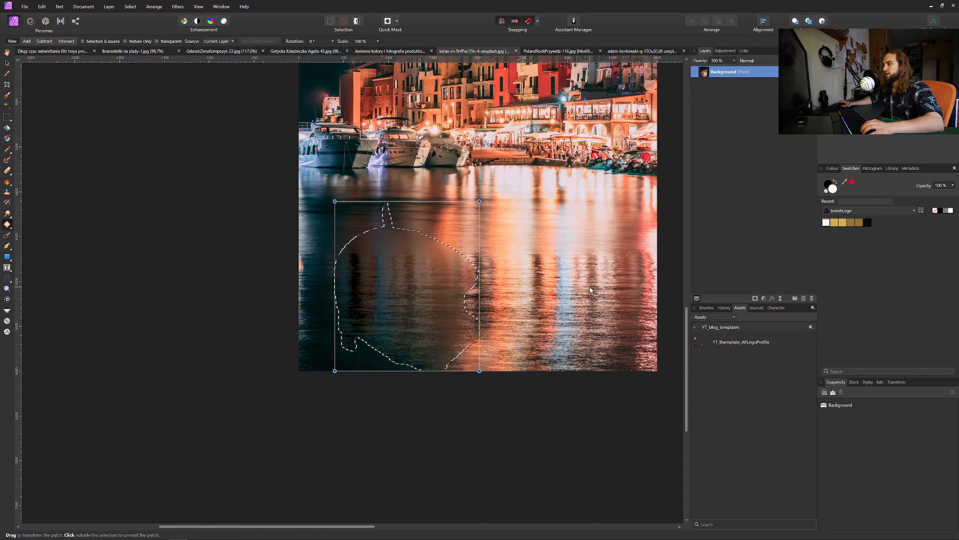
{"action": "left_click", "coordinate": [591, 288]}
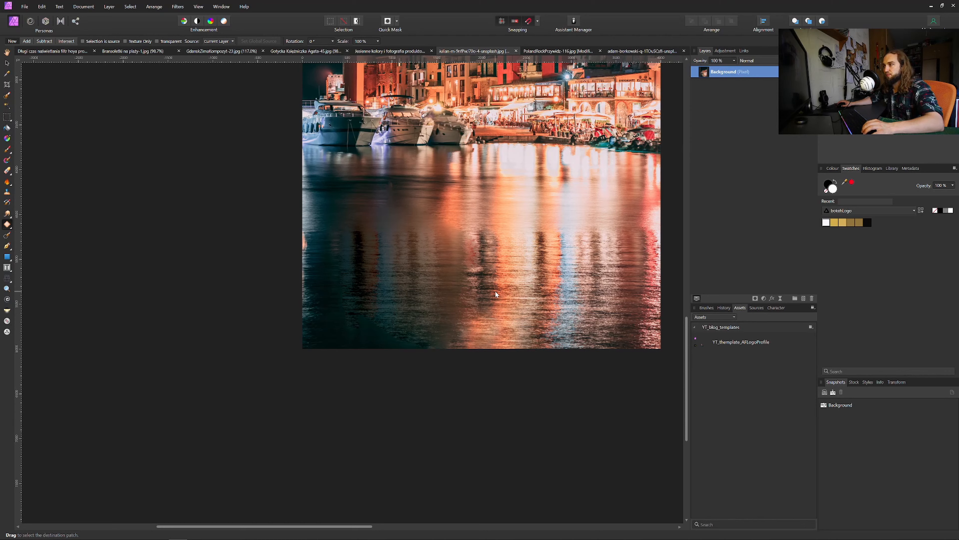
Step: Try to blend the patched water using the Smudge Brush enlarged to 962.3 px with an adjusted strength
{"action": "left_click", "coordinate": [8, 214]}
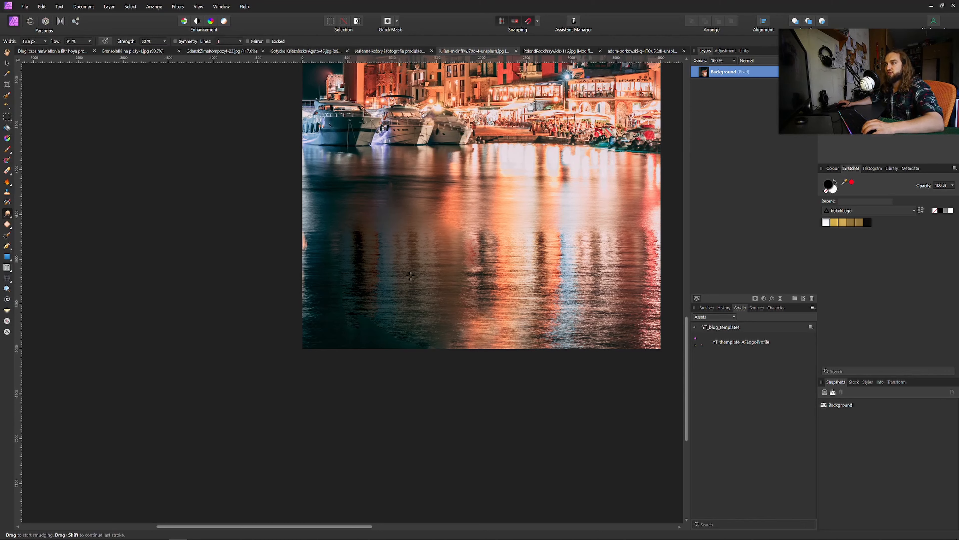
{"action": "key", "text": "bracketright"}
{"action": "key", "text": "bracketright"}
{"action": "key", "text": "bracketright"}
{"action": "key", "text": "bracketright"}
{"action": "key", "text": "bracketright"}
{"action": "key", "text": "bracketright"}
{"action": "key", "text": "bracketright"}
{"action": "key", "text": "bracketright"}
{"action": "key", "text": "bracketright"}
{"action": "key", "text": "bracketright"}
{"action": "key", "text": "bracketright"}
{"action": "key", "text": "bracketright"}
{"action": "key", "text": "bracketright"}
{"action": "key", "text": "bracketright"}
{"action": "key", "text": "bracketright"}
{"action": "key", "text": "bracketright"}
{"action": "key", "text": "bracketright"}
{"action": "key", "text": "bracketright"}
{"action": "key", "text": "bracketright"}
{"action": "key", "text": "bracketright"}
{"action": "key", "text": "bracketright"}
{"action": "key", "text": "bracketright"}
{"action": "key", "text": "bracketright"}
{"action": "key", "text": "bracketright"}
{"action": "key", "text": "bracketright"}
{"action": "key", "text": "bracketright"}
{"action": "key", "text": "bracketright"}
{"action": "key", "text": "bracketright"}
{"action": "key", "text": "bracketright"}
{"action": "key", "text": "bracketright"}
{"action": "key", "text": "bracketright"}
{"action": "key", "text": "bracketright"}
{"action": "key", "text": "bracketleft"}
{"action": "key", "text": "bracketleft"}
{"action": "key", "text": "bracketleft"}
{"action": "key", "text": "bracketleft"}
{"action": "key", "text": "bracketleft"}
{"action": "key", "text": "bracketleft"}
{"action": "key", "text": "bracketleft"}
{"action": "key", "text": "bracketleft"}
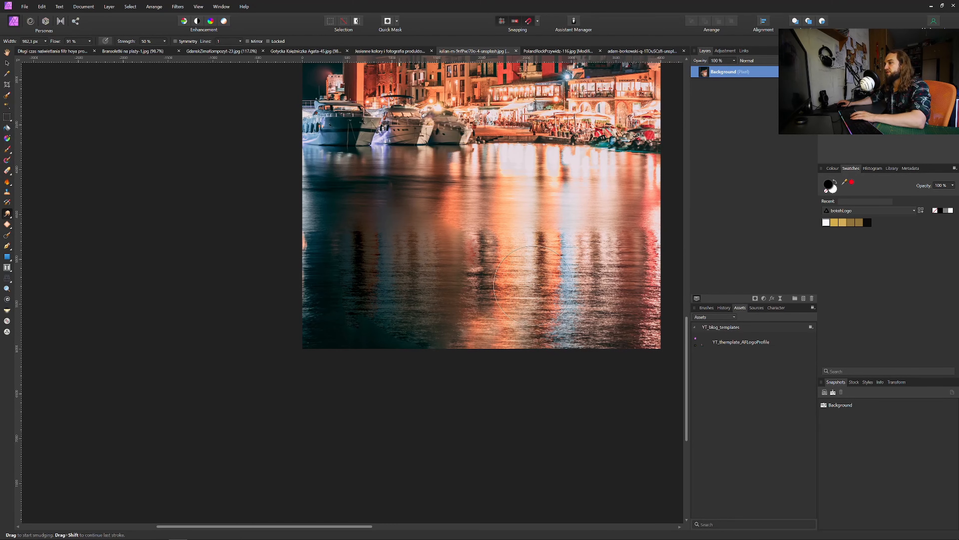
{"action": "left_click", "coordinate": [150, 42]}
{"action": "type", "text": "1"}
{"action": "key", "text": "Return"}
{"action": "mouse_move", "coordinate": [595, 267]}
{"action": "left_mouse_down"}
{"action": "mouse_move", "coordinate": [422, 246]}
{"action": "mouse_move", "coordinate": [418, 312]}
{"action": "mouse_move", "coordinate": [458, 418]}
{"action": "left_mouse_up"}
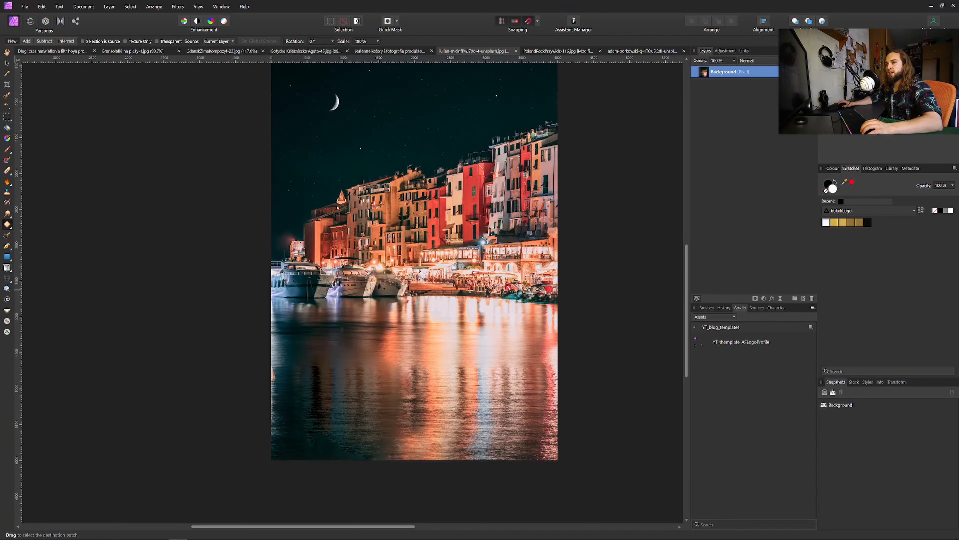
Step: Inpaint the small orange spot on the left edge of the water with the 86.8 px brush
{"action": "left_click", "coordinate": [8, 236]}
{"action": "scroll", "coordinate": [291, 400], "scroll_direction": "up", "scroll_amount": 5}
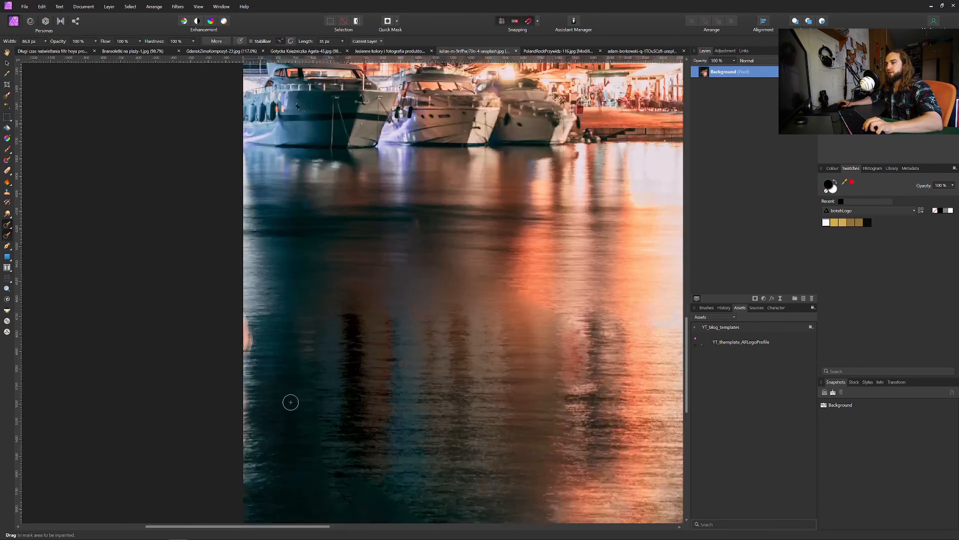
{"action": "mouse_move", "coordinate": [240, 319]}
{"action": "left_mouse_down"}
{"action": "mouse_move", "coordinate": [245, 360]}
{"action": "mouse_move", "coordinate": [251, 342]}
{"action": "left_mouse_up"}
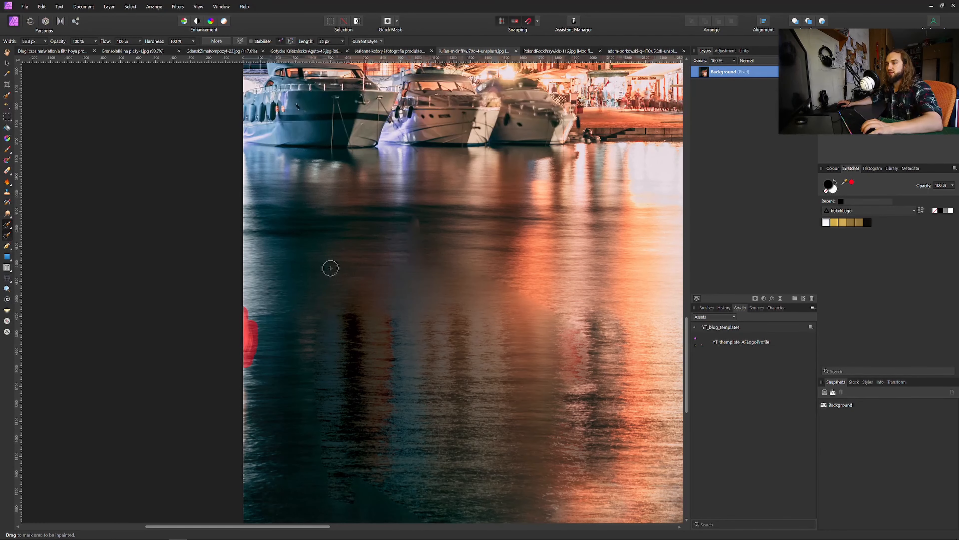
{"action": "scroll", "coordinate": [375, 366], "scroll_direction": "down", "scroll_amount": 4}
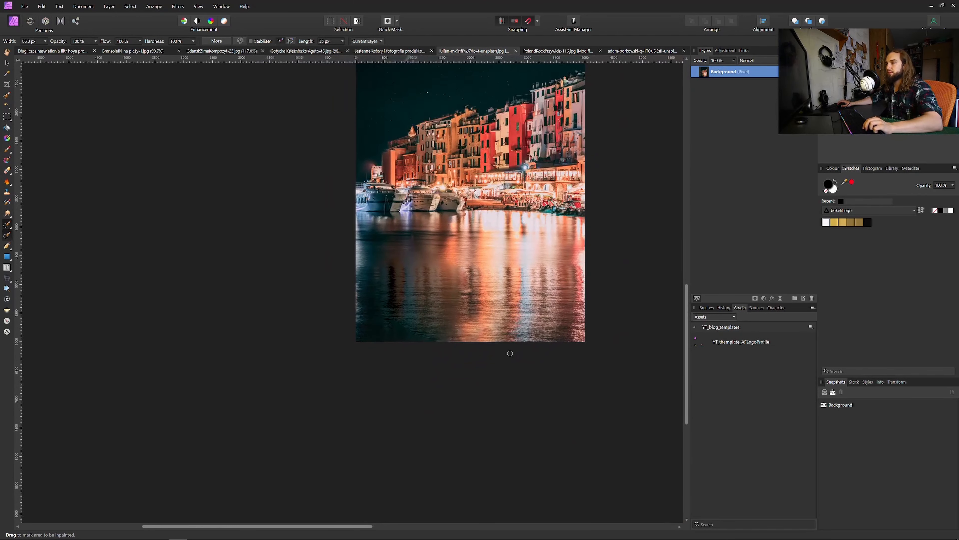
Step: Enlarge the Inpainting Brush to 200.7 px and remove the pale streaks at the water's left edge and the crescent moon
{"action": "key", "text": "bracketright"}
{"action": "key", "text": "bracketright"}
{"action": "key", "text": "bracketright"}
{"action": "key", "text": "bracketright"}
{"action": "key", "text": "bracketright"}
{"action": "key", "text": "bracketright"}
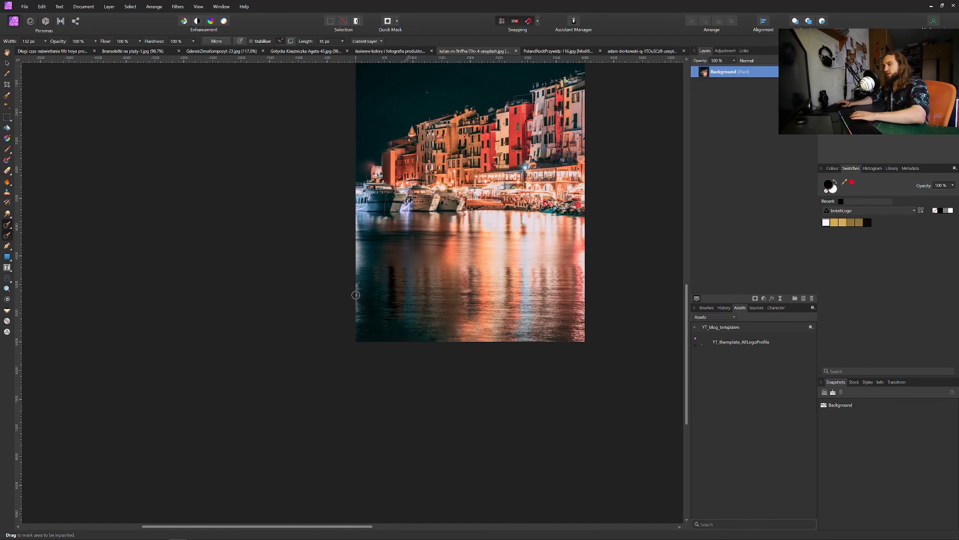
{"action": "left_click_drag", "start_coordinate": [359, 284], "coordinate": [355, 333]}
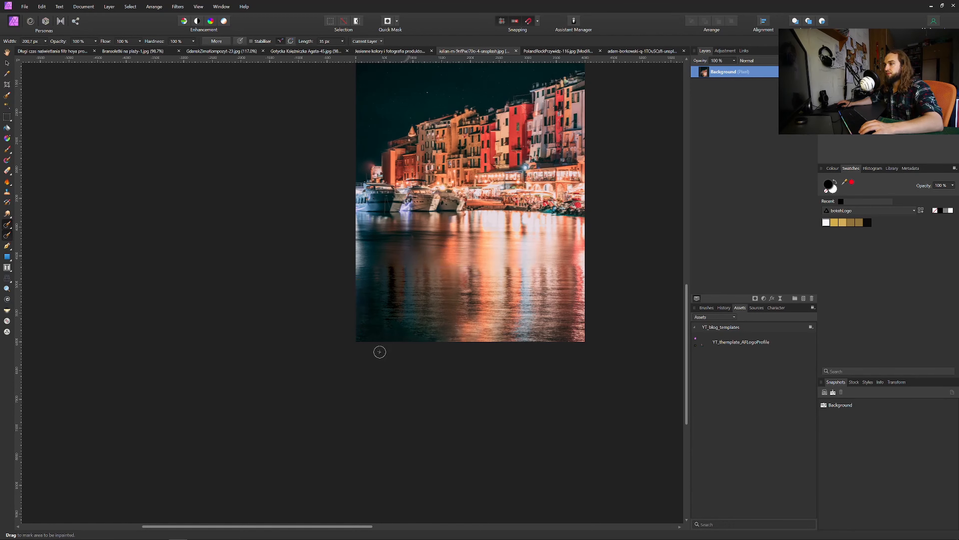
{"action": "left_click_drag", "start_coordinate": [356, 239], "coordinate": [361, 268]}
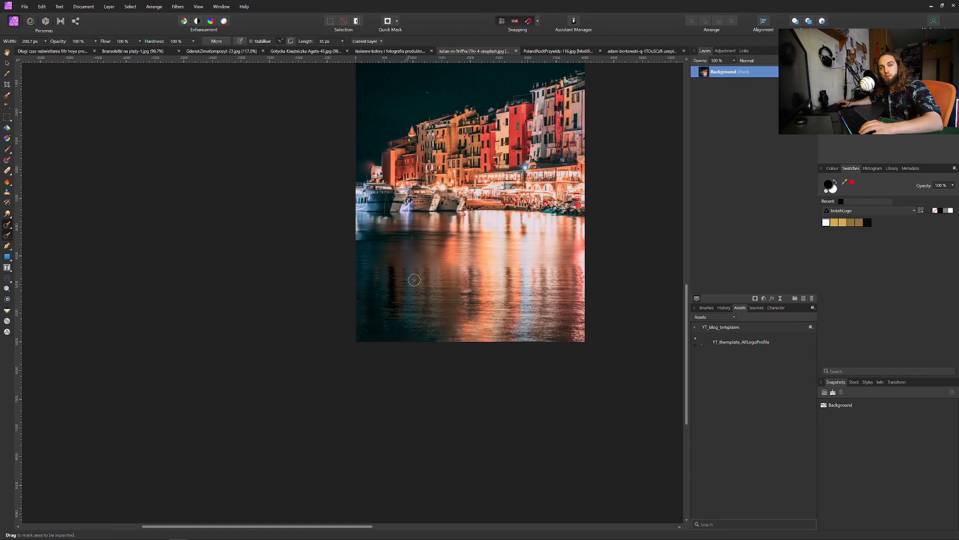
{"action": "left_click_drag", "start_coordinate": [477, 221], "coordinate": [428, 301]}
{"action": "left_click_drag", "start_coordinate": [356, 130], "coordinate": [352, 160]}
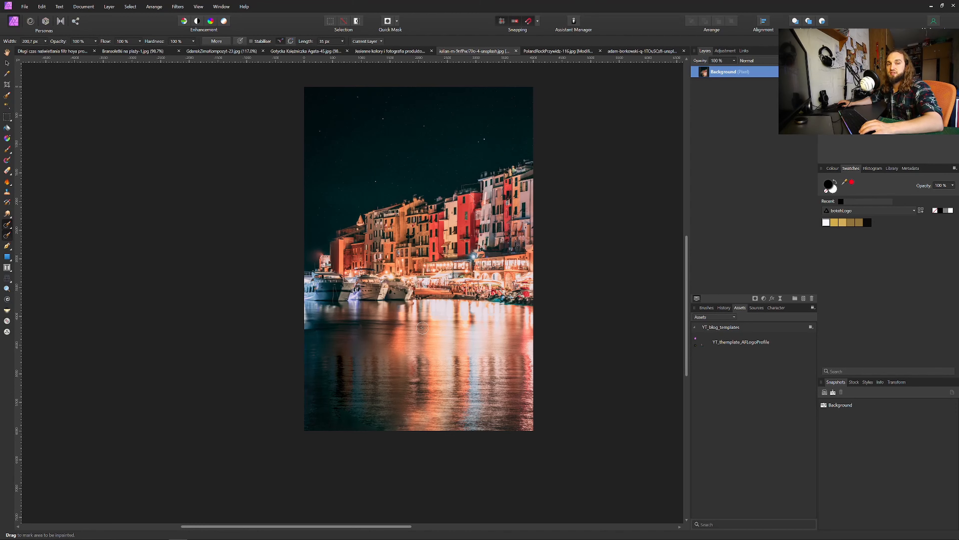
Step: Switch to the Vero product photo and select the finger beside the round label with the Selection Brush
{"action": "left_click", "coordinate": [392, 53]}
{"action": "left_click_drag", "start_coordinate": [426, 312], "coordinate": [471, 278]}
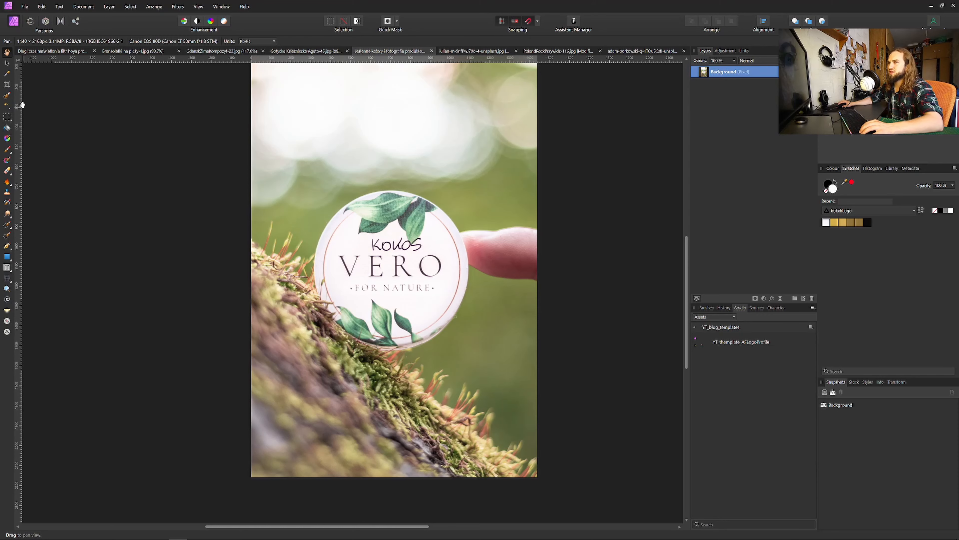
{"action": "left_click", "coordinate": [7, 96]}
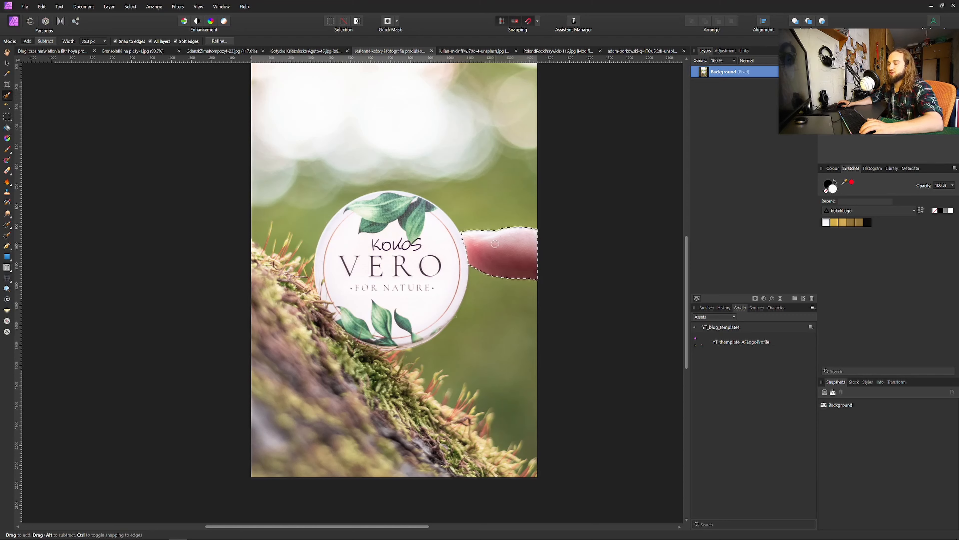
Step: Inpaint the selected finger with the 200.7 px Inpainting Brush and keep the selection around it active
{"action": "left_click", "coordinate": [7, 235]}
{"action": "left_click_drag", "start_coordinate": [470, 244], "coordinate": [487, 271]}
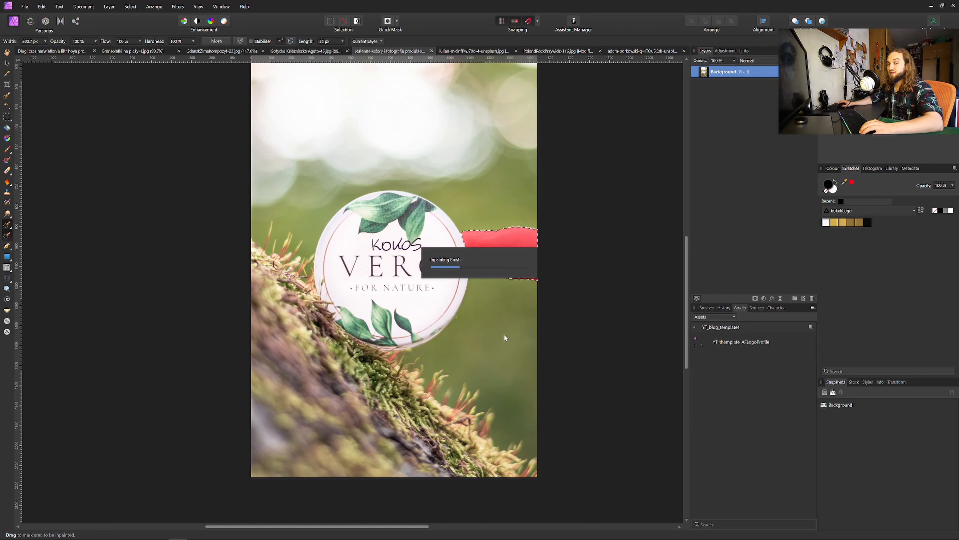
{"action": "key", "text": "ctrl+z"}
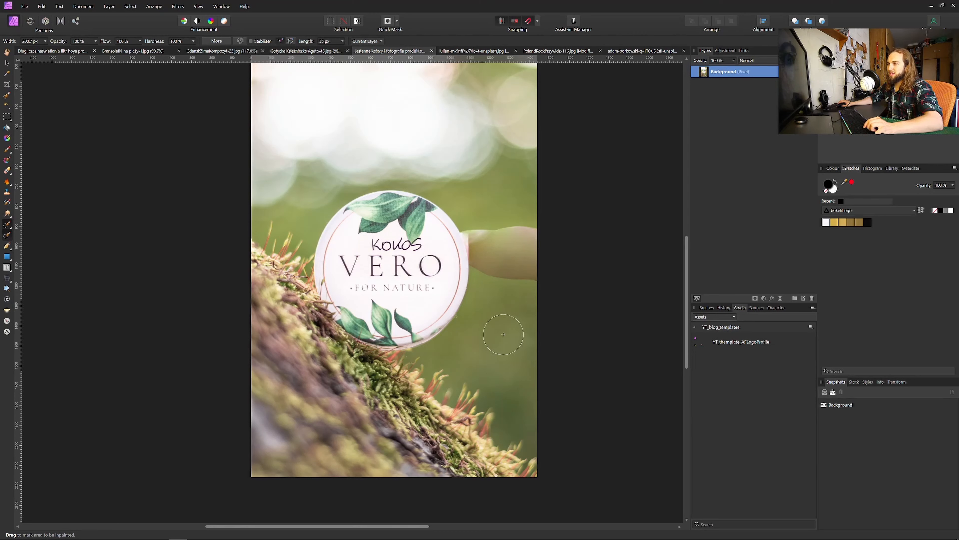
Step: Try to cover the selected finger with green background from below it using the Patch Tool
{"action": "left_click", "coordinate": [9, 226]}
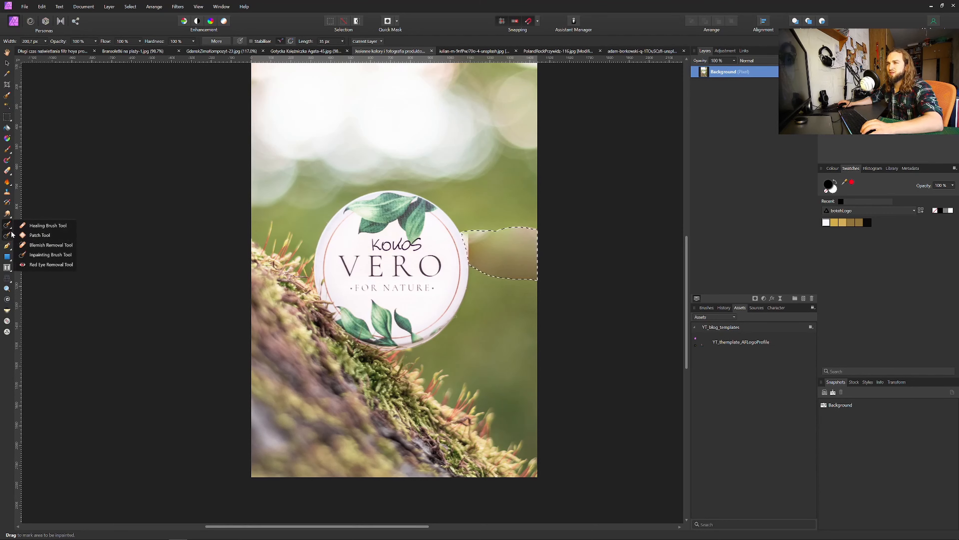
{"action": "left_click", "coordinate": [34, 235]}
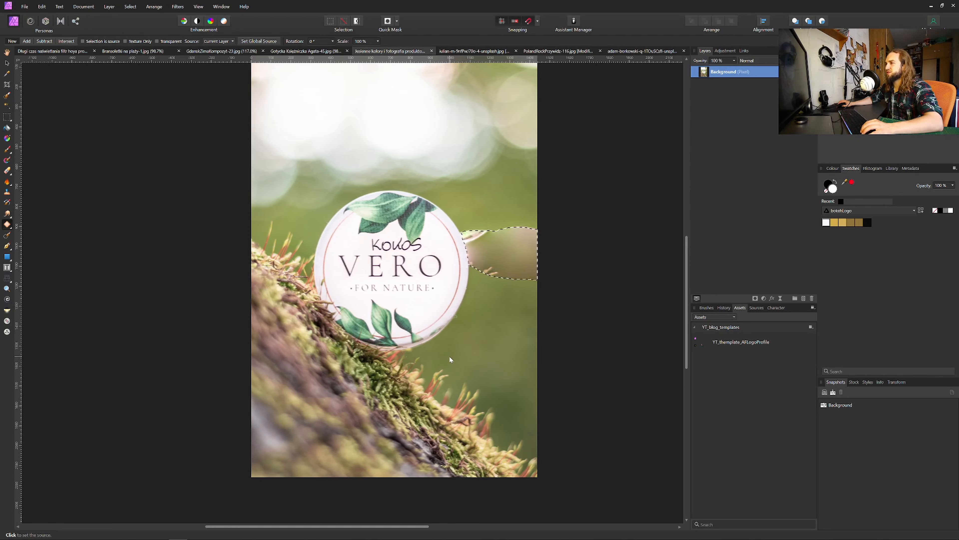
{"action": "left_click", "coordinate": [509, 354]}
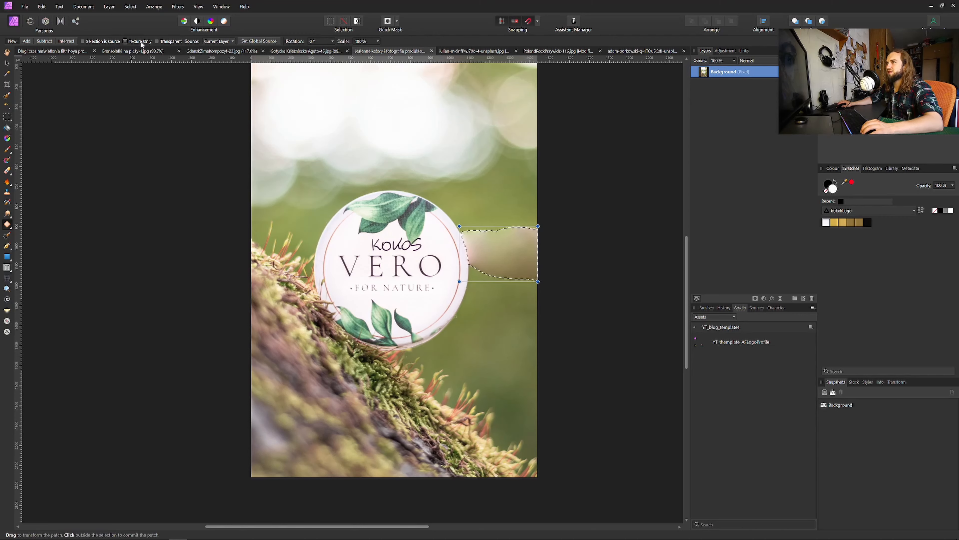
Step: Try the Patch Tool's Texture Only, Selection is source and Transparent options on the finger, and discard the patch
{"action": "left_click", "coordinate": [130, 42]}
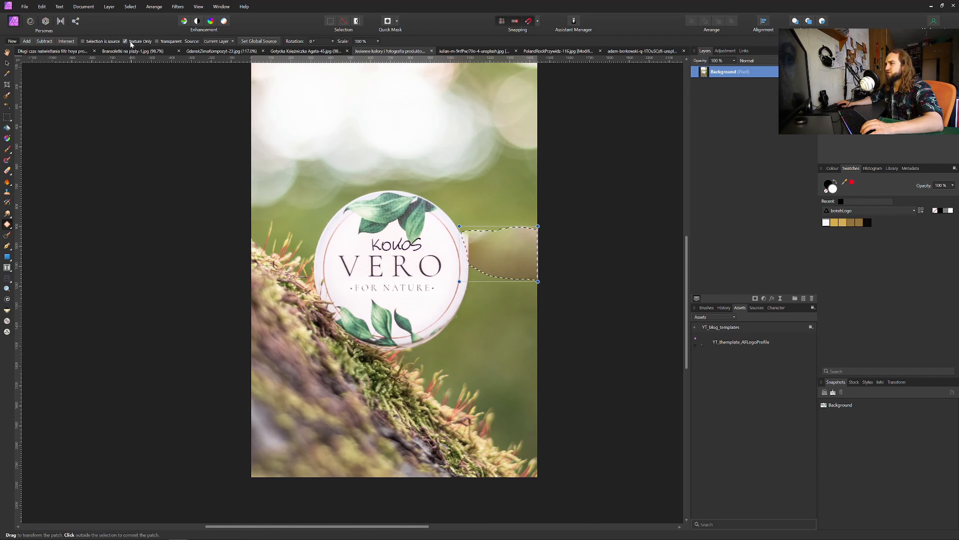
{"action": "left_click", "coordinate": [130, 40]}
{"action": "left_click", "coordinate": [101, 39]}
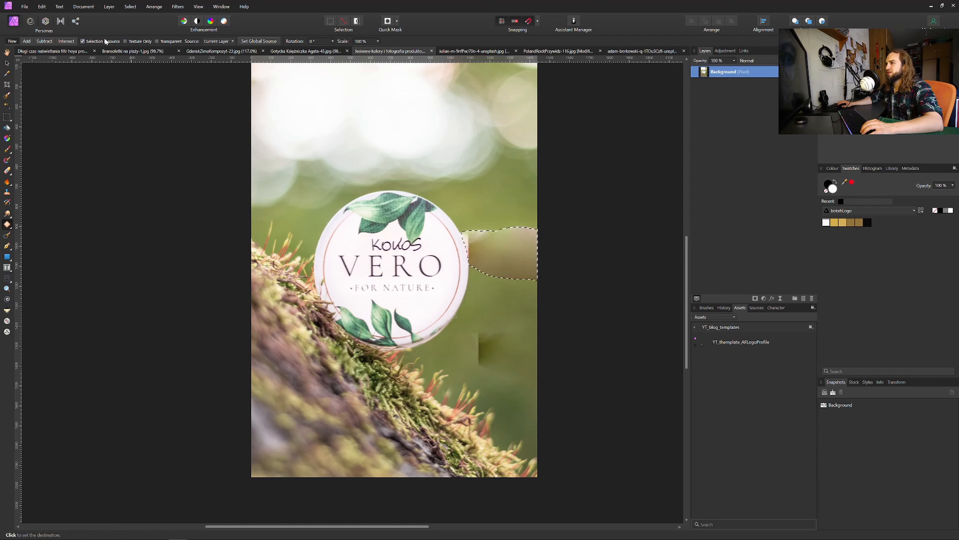
{"action": "left_click", "coordinate": [111, 40]}
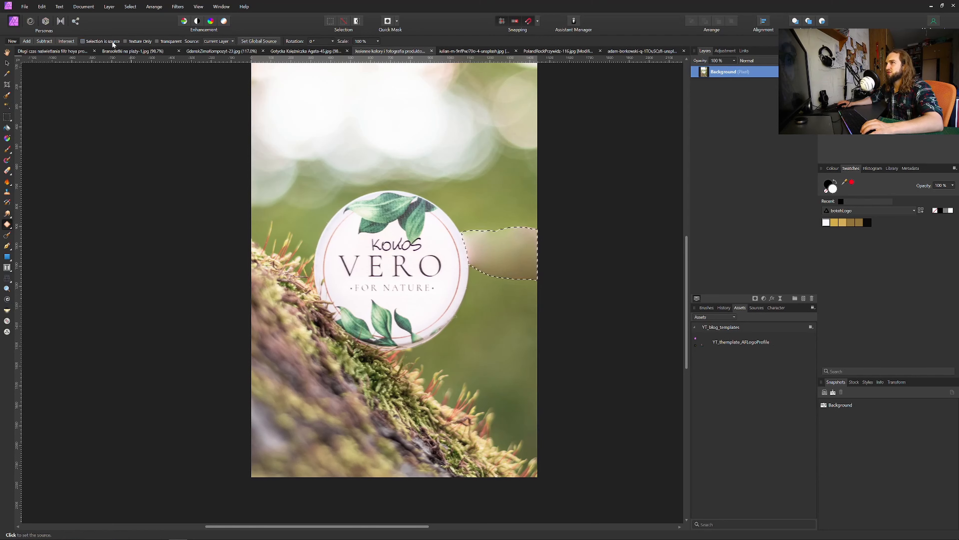
{"action": "left_click", "coordinate": [170, 42]}
{"action": "left_click", "coordinate": [158, 41]}
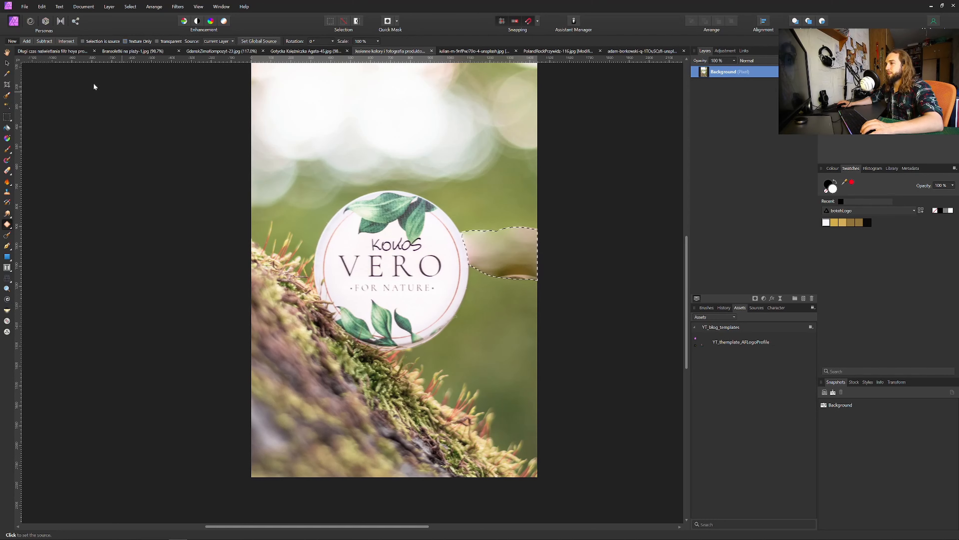
{"action": "left_click", "coordinate": [530, 280]}
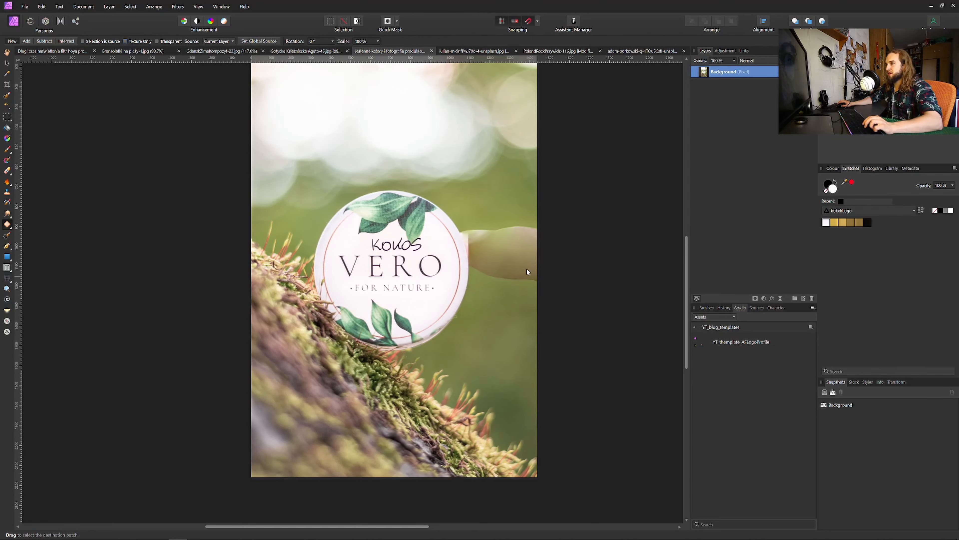
Step: Inpaint the finger beside the round label in several strokes with the 200.7 px Inpainting Brush
{"action": "left_click", "coordinate": [7, 235]}
{"action": "left_click_drag", "start_coordinate": [528, 231], "coordinate": [477, 231]}
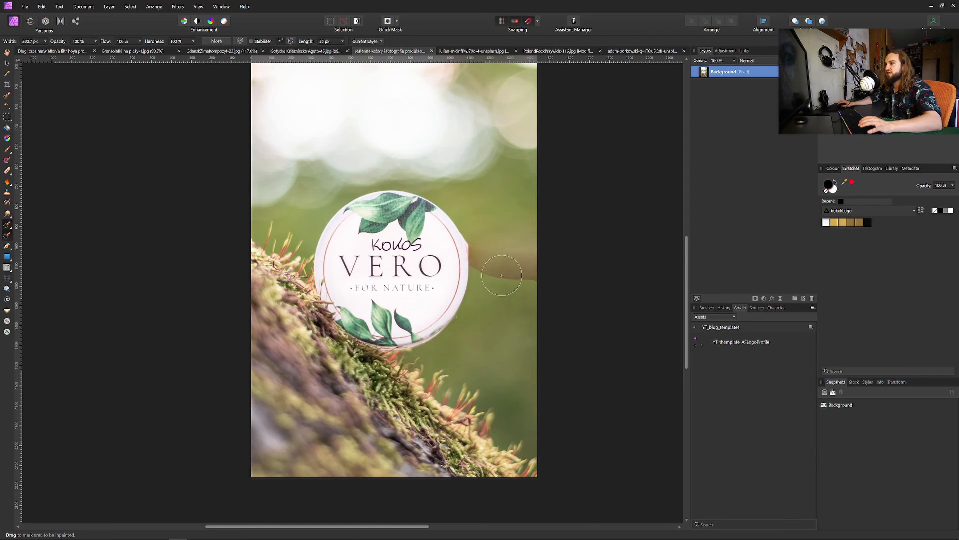
{"action": "left_click_drag", "start_coordinate": [489, 268], "coordinate": [543, 263]}
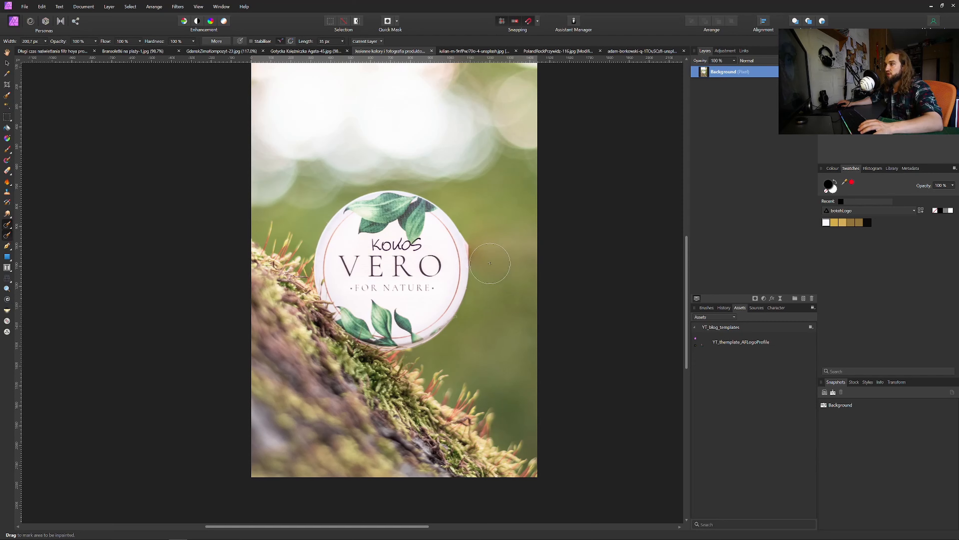
{"action": "left_click_drag", "start_coordinate": [488, 261], "coordinate": [482, 233]}
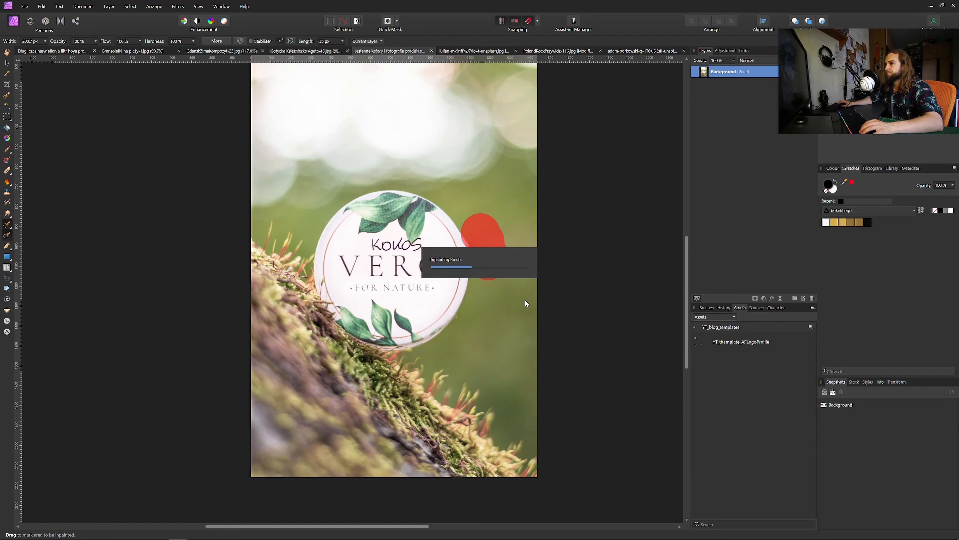
Step: Shrink the Inpainting Brush and remove the finger remnants along the round label's outer edge
{"action": "scroll", "coordinate": [482, 261], "scroll_direction": "up", "scroll_amount": 5}
{"action": "key", "text": "bracketleft"}
{"action": "key", "text": "bracketleft"}
{"action": "key", "text": "bracketleft"}
{"action": "key", "text": "bracketleft"}
{"action": "key", "text": "bracketleft"}
{"action": "left_click_drag", "start_coordinate": [442, 206], "coordinate": [440, 265]}
Step: Try to clone green background over the reddish smudge beside the label with a 29.1 px brush at 36% hardness
{"action": "key", "text": "bracketleft"}
{"action": "key", "text": "bracketleft"}
{"action": "key", "text": "bracketleft"}
{"action": "key", "text": "bracketleft"}
{"action": "key", "text": "s"}
{"action": "left_click", "coordinate": [479, 184], "text": "alt"}
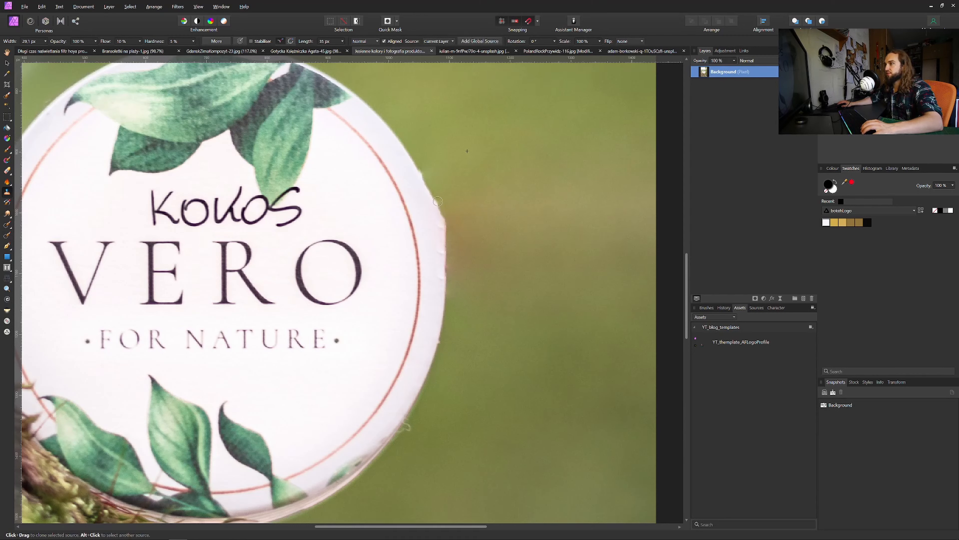
{"action": "scroll", "coordinate": [189, 41], "scroll_direction": "up", "scroll_amount": 14}
{"action": "scroll", "coordinate": [190, 44], "scroll_direction": "up", "scroll_amount": 3}
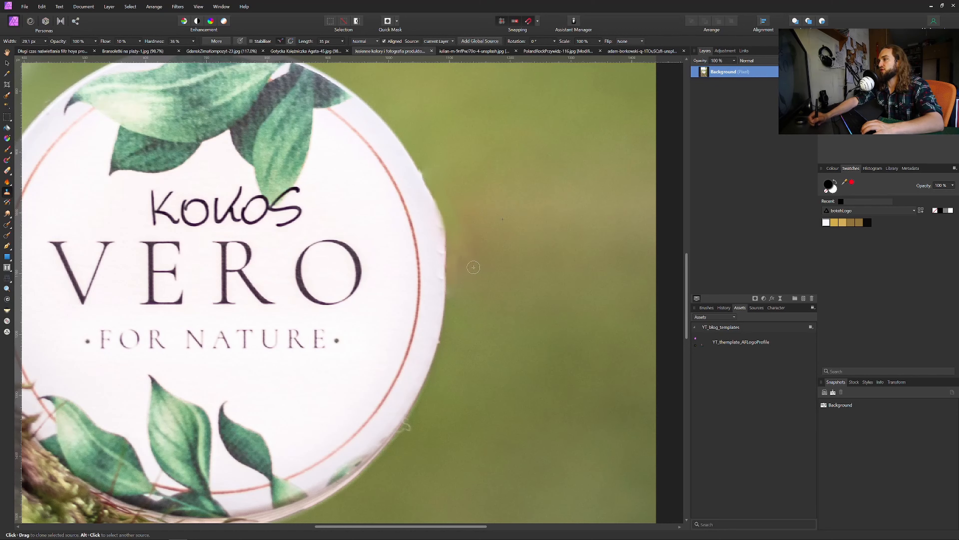
{"action": "left_click_drag", "start_coordinate": [472, 218], "coordinate": [457, 245]}
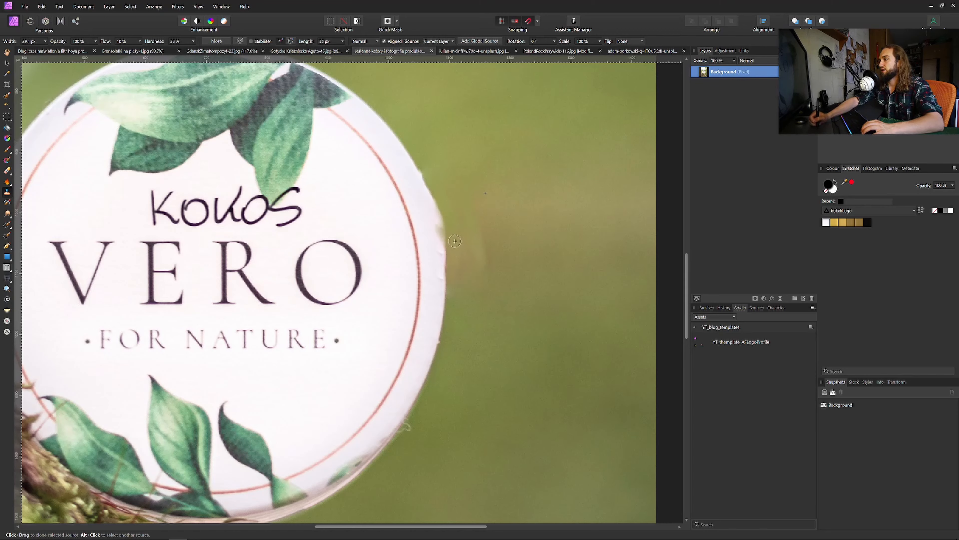
{"action": "key", "text": "ctrl+z"}
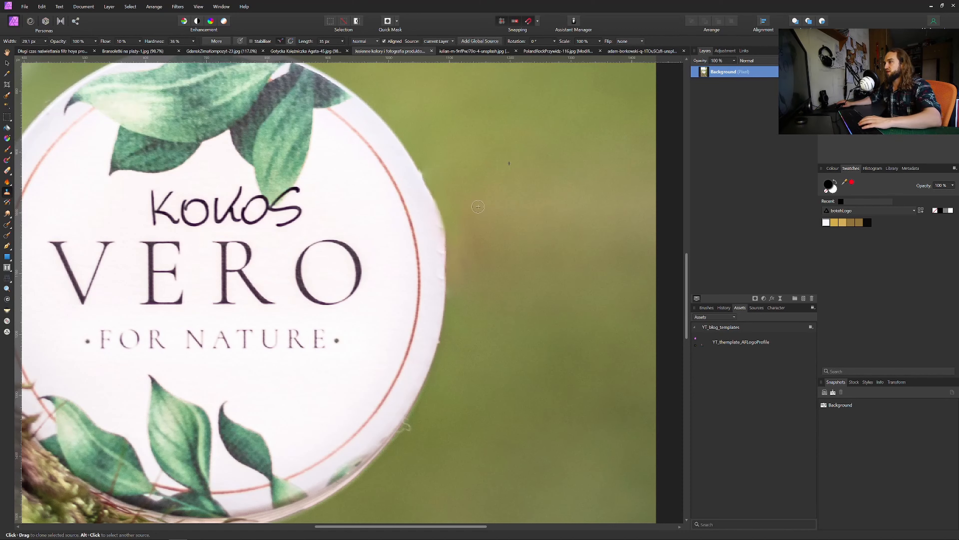
Step: Inpaint the reddish smudge in the green background beside the label with the 46.5 px Inpainting Brush
{"action": "left_click", "coordinate": [7, 236]}
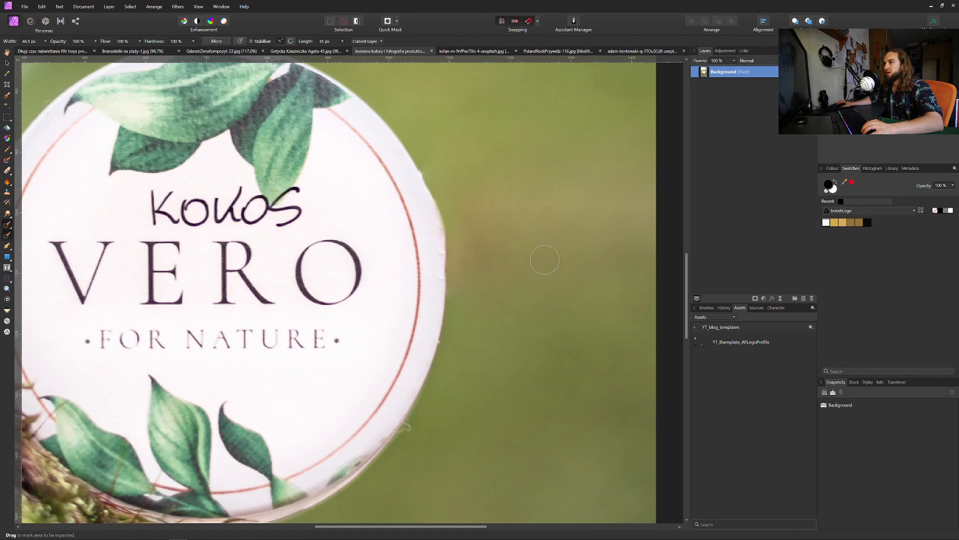
{"action": "mouse_move", "coordinate": [475, 278]}
{"action": "left_mouse_down"}
{"action": "mouse_move", "coordinate": [459, 187]}
{"action": "mouse_move", "coordinate": [485, 200]}
{"action": "mouse_move", "coordinate": [484, 189]}
{"action": "mouse_move", "coordinate": [516, 275]}
{"action": "left_mouse_up"}
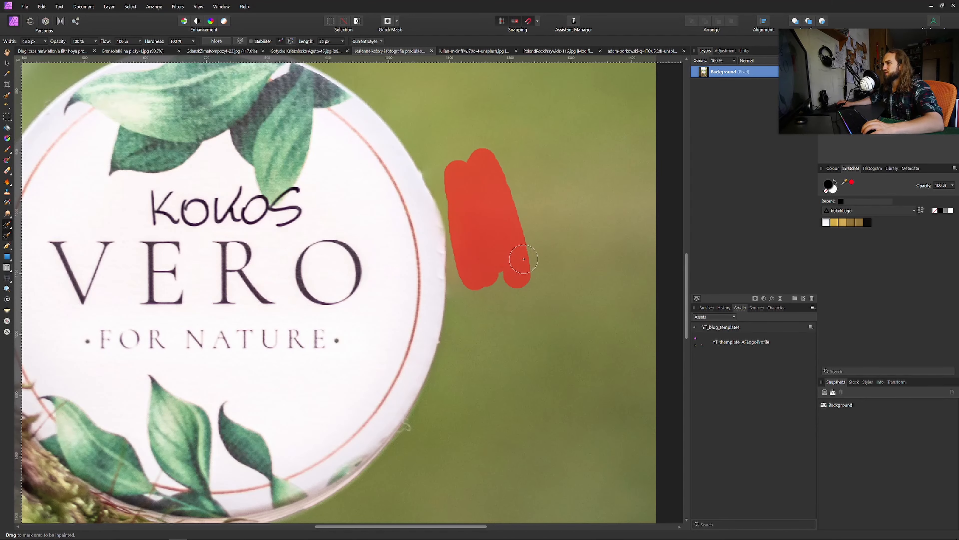
{"action": "scroll", "coordinate": [524, 260], "scroll_direction": "down", "scroll_amount": 3}
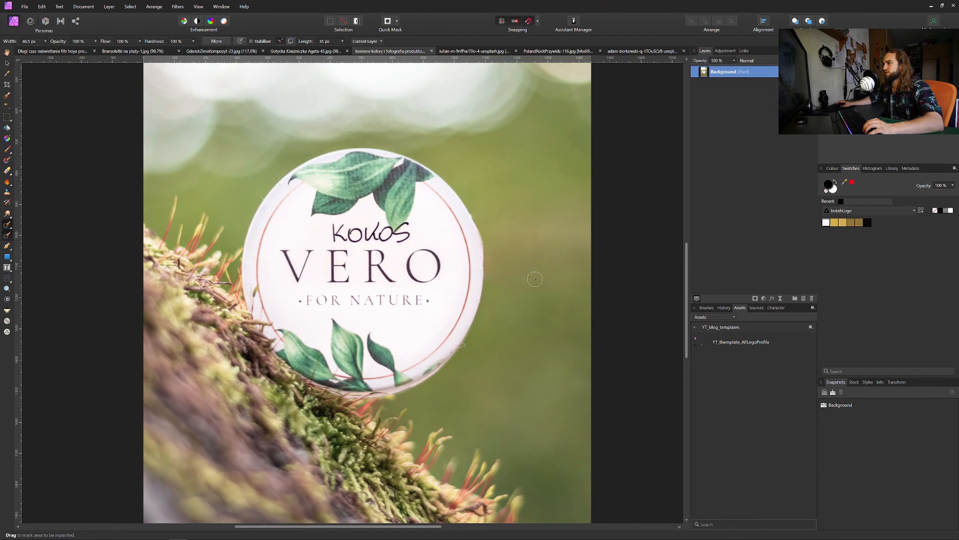
{"action": "scroll", "coordinate": [535, 279], "scroll_direction": "down", "scroll_amount": 2}
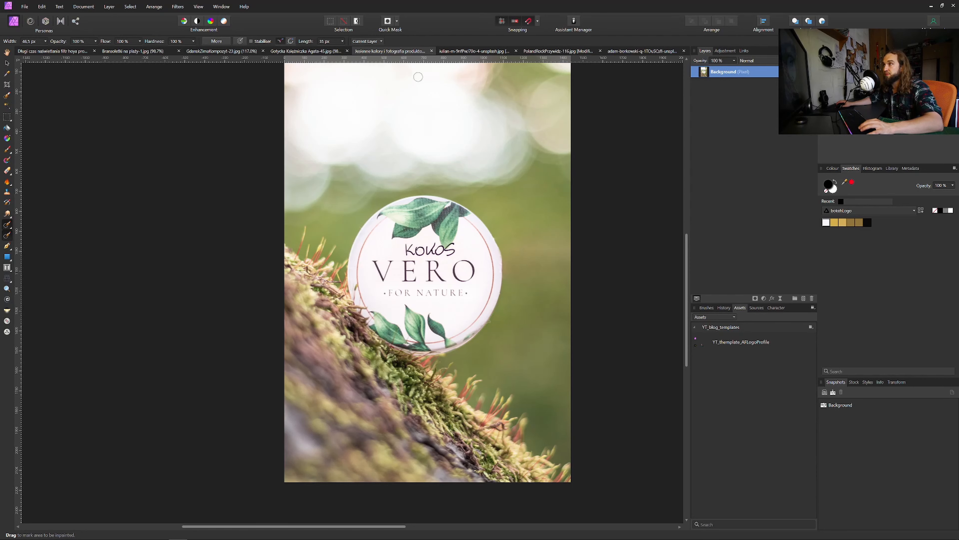
Step: Switch to the Gdańsk archway photo and inpaint the "KILL THE RICH !!" graffiti with the 46.5 px Inpainting Brush
{"action": "left_click", "coordinate": [313, 51]}
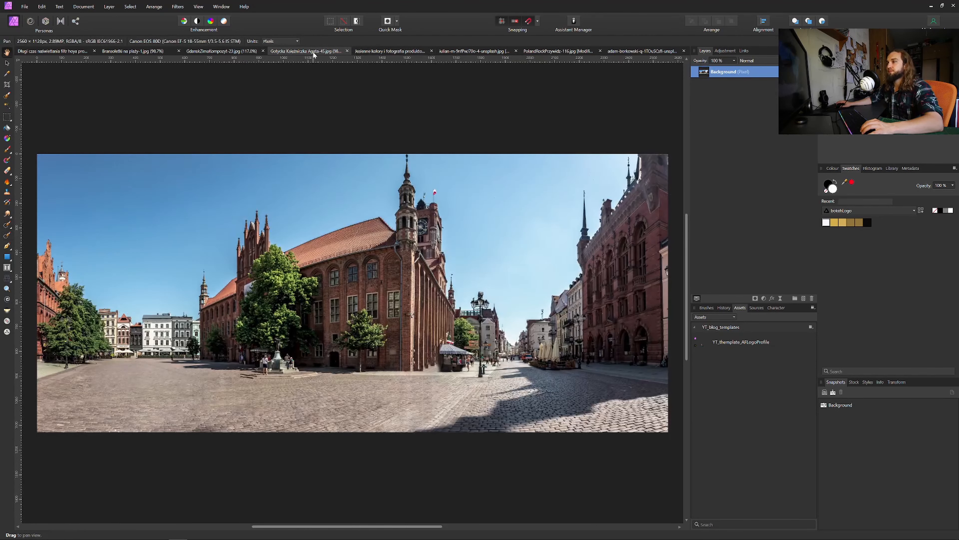
{"action": "left_click", "coordinate": [233, 51]}
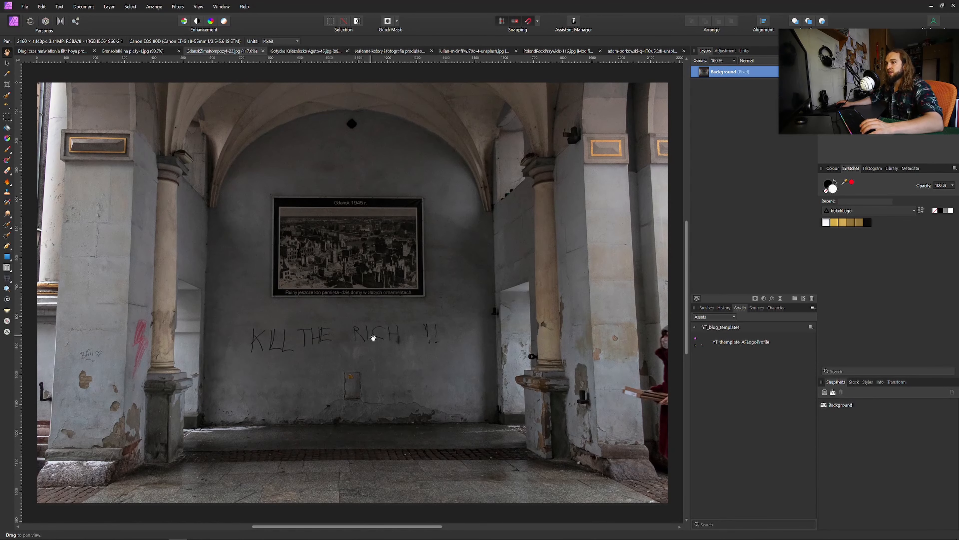
{"action": "key", "text": "j"}
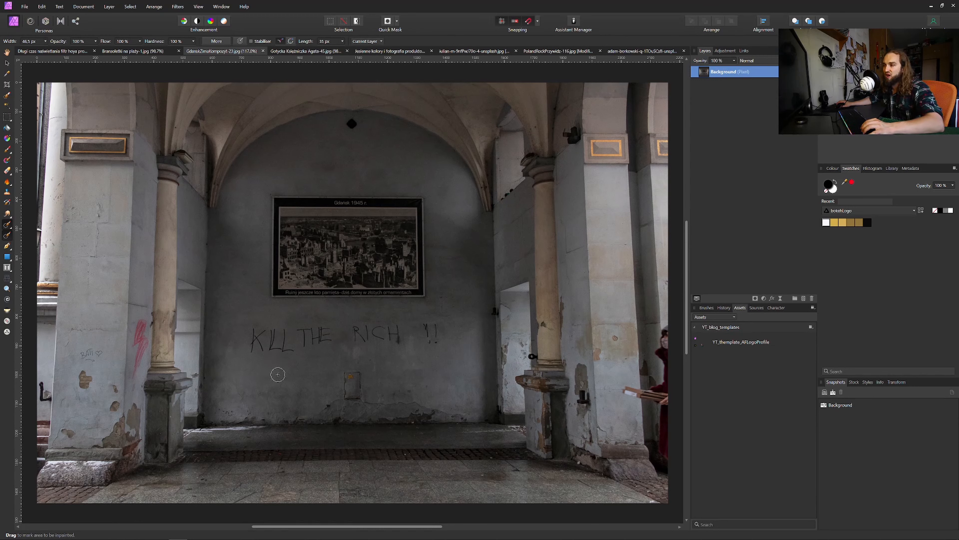
{"action": "left_click_drag", "start_coordinate": [257, 329], "coordinate": [255, 348]}
{"action": "mouse_move", "coordinate": [323, 340]}
{"action": "left_mouse_down"}
{"action": "mouse_move", "coordinate": [304, 337]}
{"action": "mouse_move", "coordinate": [427, 330]}
{"action": "mouse_move", "coordinate": [282, 344]}
{"action": "left_mouse_up"}
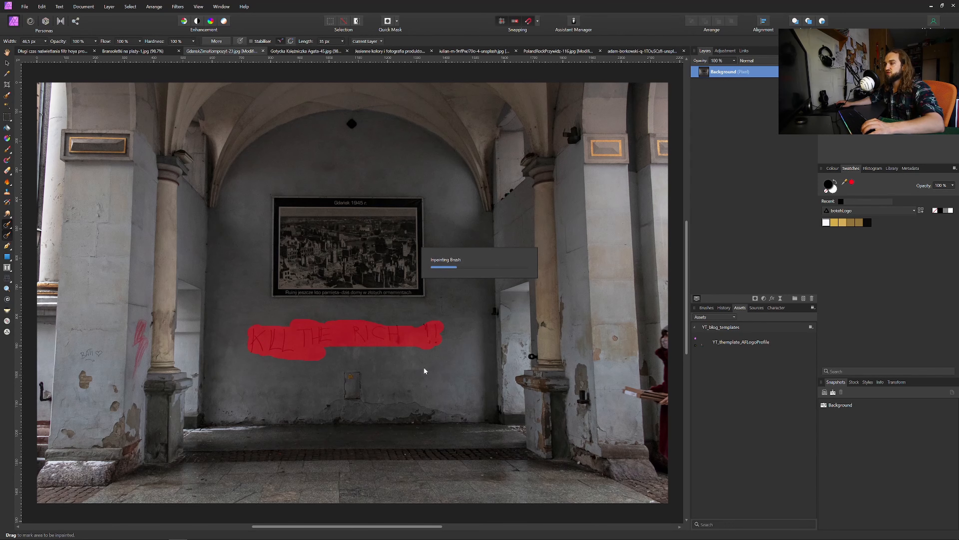
Step: Inpaint the small hatch and stains low on the central wall, plus the faint writing and brown patch on the left pillar
{"action": "mouse_move", "coordinate": [344, 373]}
{"action": "left_mouse_down"}
{"action": "mouse_move", "coordinate": [349, 399]}
{"action": "mouse_move", "coordinate": [361, 396]}
{"action": "mouse_move", "coordinate": [353, 373]}
{"action": "left_mouse_up"}
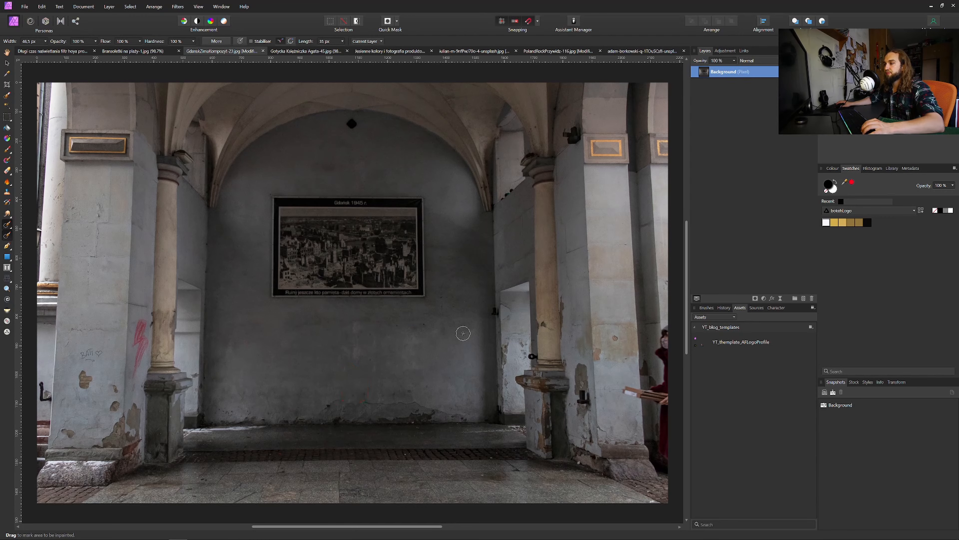
{"action": "left_click_drag", "start_coordinate": [325, 406], "coordinate": [443, 407]}
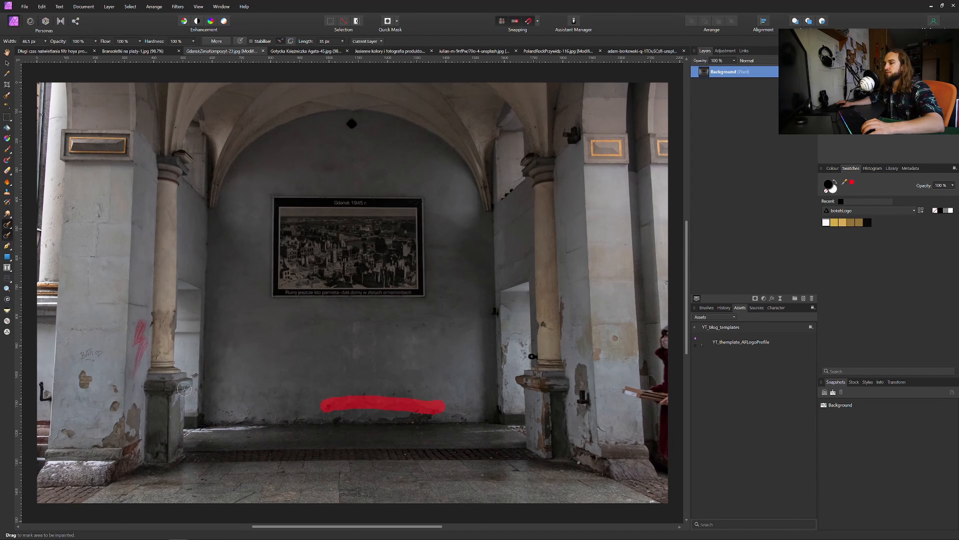
{"action": "mouse_move", "coordinate": [78, 349]}
{"action": "left_mouse_down"}
{"action": "mouse_move", "coordinate": [113, 357]}
{"action": "mouse_move", "coordinate": [75, 353]}
{"action": "mouse_move", "coordinate": [79, 382]}
{"action": "mouse_move", "coordinate": [84, 373]}
{"action": "left_mouse_up"}
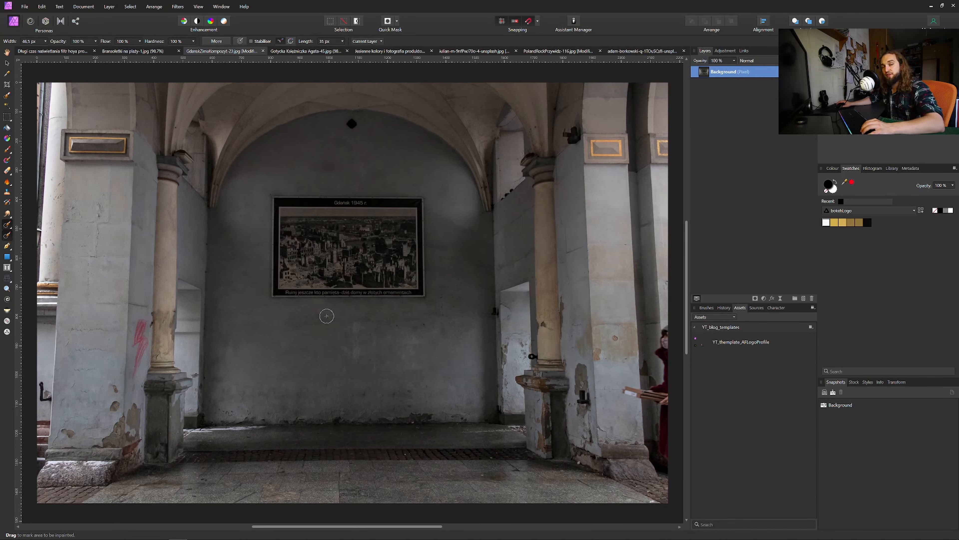
Step: Inpaint the dark diamond-shaped fixture under the arch and the peeling patches on the right pillar
{"action": "left_click_drag", "start_coordinate": [343, 121], "coordinate": [359, 126]}
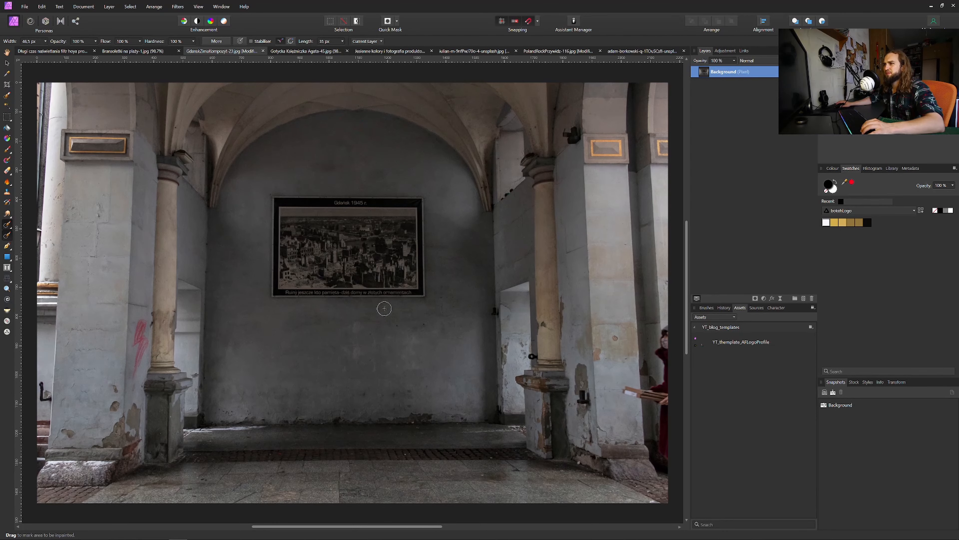
{"action": "mouse_move", "coordinate": [611, 329]}
{"action": "left_mouse_down"}
{"action": "mouse_move", "coordinate": [613, 352]}
{"action": "mouse_move", "coordinate": [579, 384]}
{"action": "mouse_move", "coordinate": [584, 426]}
{"action": "mouse_move", "coordinate": [584, 361]}
{"action": "mouse_move", "coordinate": [588, 416]}
{"action": "left_mouse_up"}
{"action": "mouse_move", "coordinate": [580, 351]}
{"action": "left_mouse_down"}
{"action": "mouse_move", "coordinate": [576, 411]}
{"action": "mouse_move", "coordinate": [583, 392]}
{"action": "left_mouse_up"}
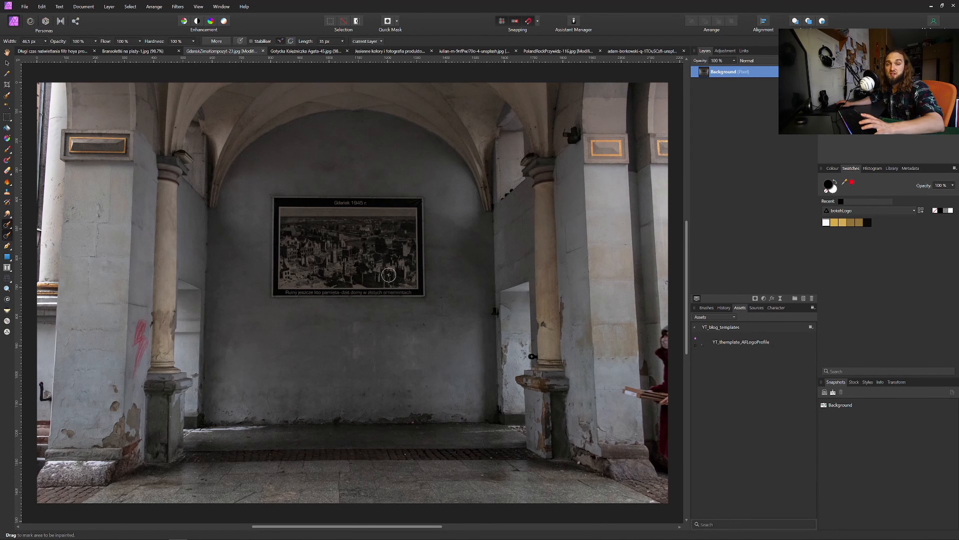
Step: Switch to the beach sunset photo and inpaint the two silhouetted people on the rocky shore with the 46.5 px brush
{"action": "left_click", "coordinate": [130, 51]}
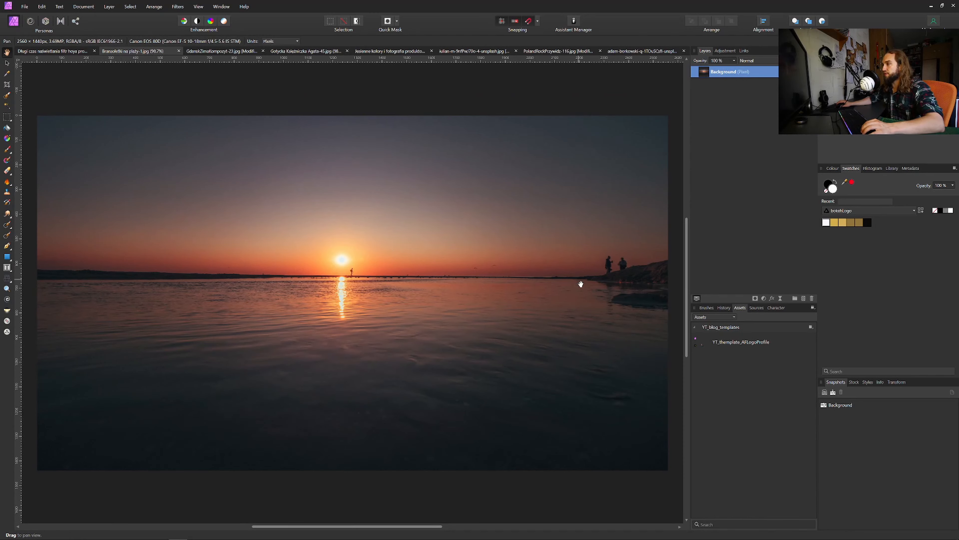
{"action": "left_click", "coordinate": [6, 236]}
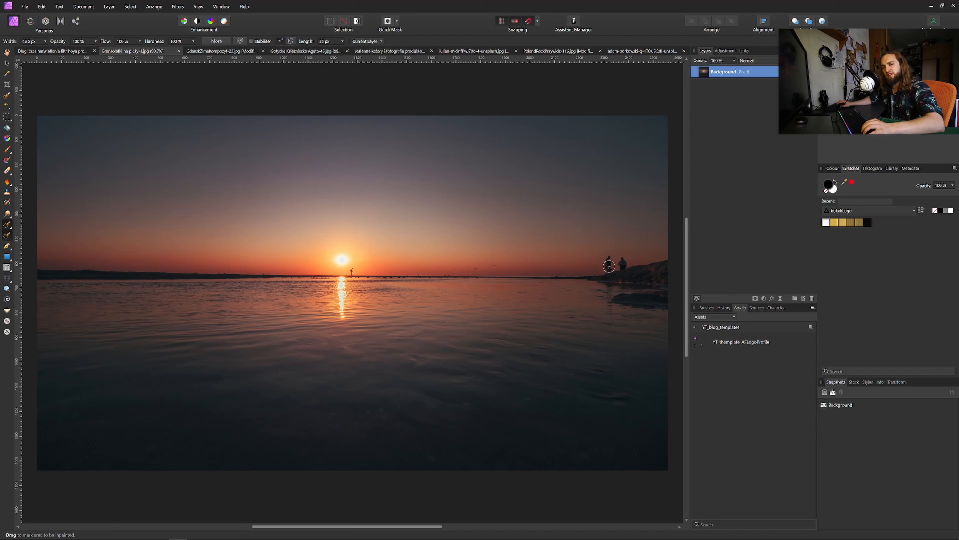
{"action": "scroll", "coordinate": [620, 254], "scroll_direction": "up", "scroll_amount": 5}
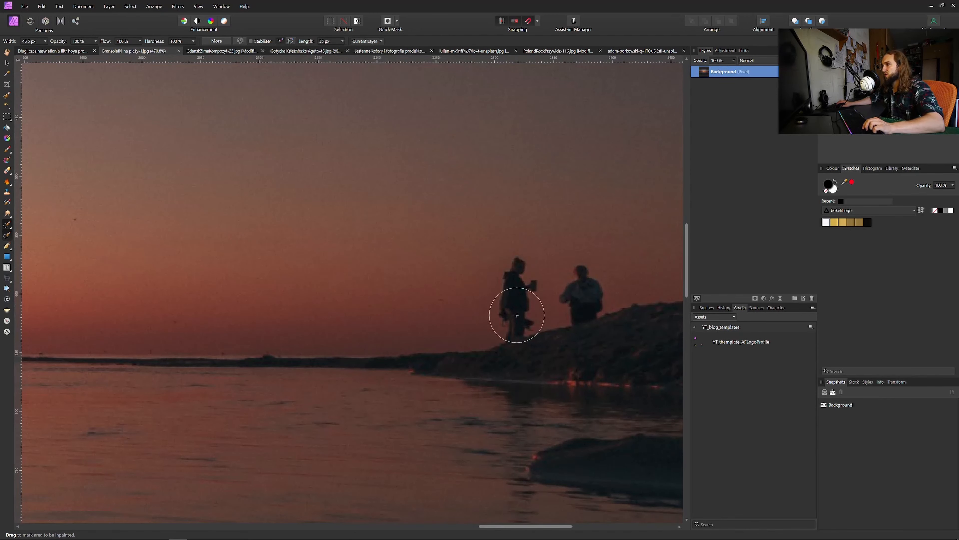
{"action": "left_click_drag", "start_coordinate": [518, 311], "coordinate": [514, 249]}
{"action": "left_click_drag", "start_coordinate": [577, 264], "coordinate": [584, 306]}
{"action": "left_click_drag", "start_coordinate": [628, 242], "coordinate": [611, 289]}
{"action": "scroll", "coordinate": [427, 291], "scroll_direction": "down", "scroll_amount": 5}
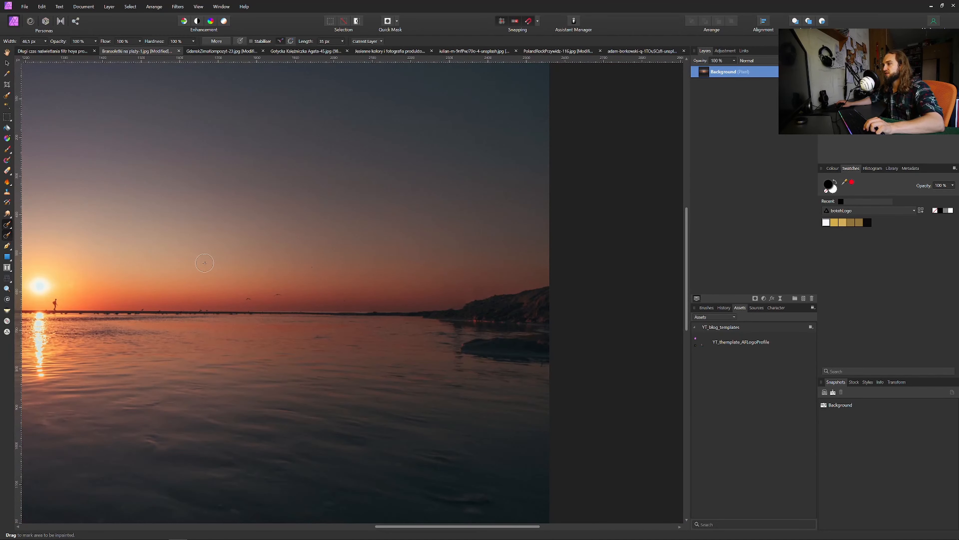
Step: Inpaint the strip of sky directly above the rocky headland in the beach sunset photo with the 46.5 px brush
{"action": "left_click_drag", "start_coordinate": [239, 262], "coordinate": [357, 242]}
{"action": "scroll", "coordinate": [357, 242], "scroll_direction": "down", "scroll_amount": 1}
{"action": "left_click_drag", "start_coordinate": [256, 216], "coordinate": [413, 228]}
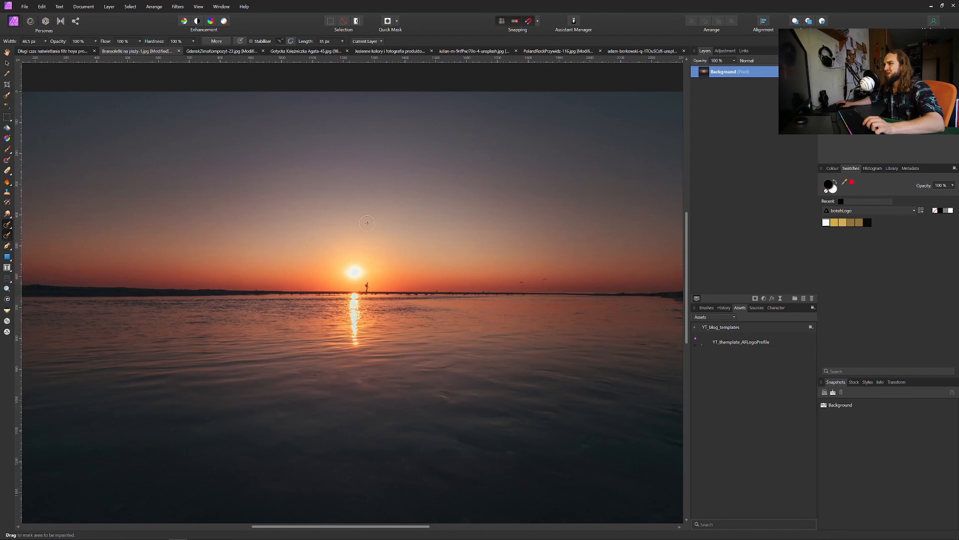
{"action": "scroll", "coordinate": [413, 228], "scroll_direction": "down", "scroll_amount": 2}
{"action": "scroll", "coordinate": [598, 246], "scroll_direction": "up", "scroll_amount": 2}
{"action": "scroll", "coordinate": [546, 259], "scroll_direction": "up", "scroll_amount": 2}
{"action": "mouse_move", "coordinate": [546, 260]}
{"action": "left_mouse_down"}
{"action": "mouse_move", "coordinate": [505, 275]}
{"action": "mouse_move", "coordinate": [546, 245]}
{"action": "mouse_move", "coordinate": [509, 223]}
{"action": "mouse_move", "coordinate": [420, 250]}
{"action": "mouse_move", "coordinate": [332, 228]}
{"action": "left_mouse_up"}
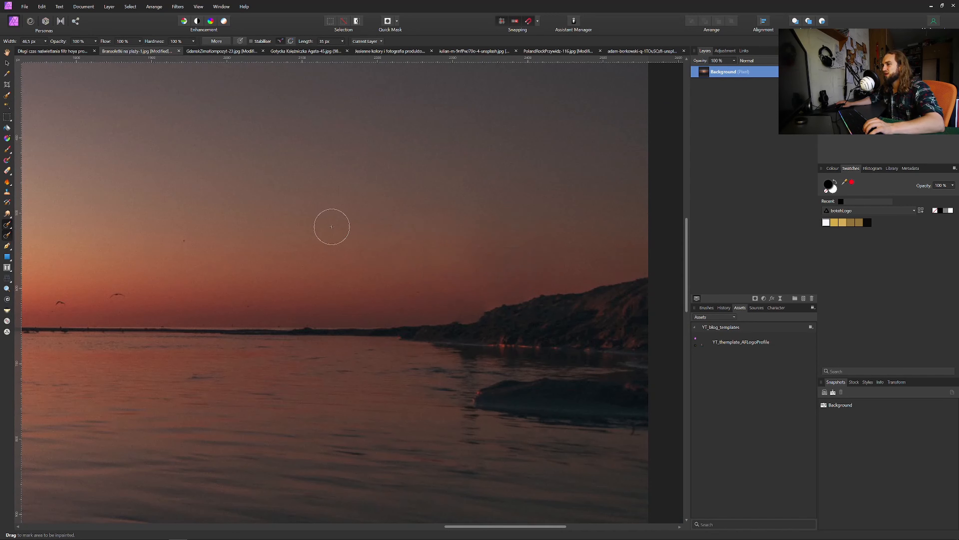
{"action": "left_click_drag", "start_coordinate": [468, 294], "coordinate": [346, 295]}
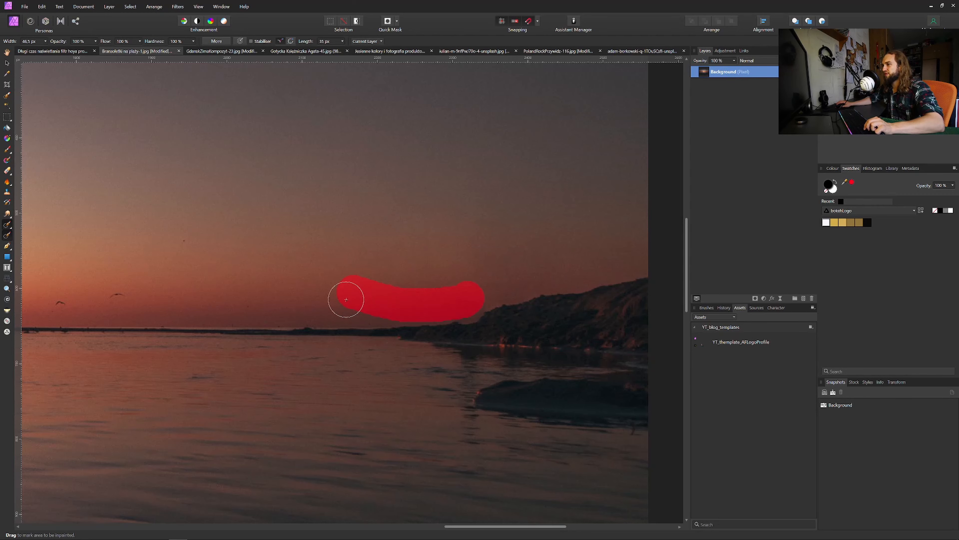
{"action": "scroll", "coordinate": [201, 331], "scroll_direction": "down", "scroll_amount": 5}
{"action": "left_click_drag", "start_coordinate": [196, 332], "coordinate": [449, 300]}
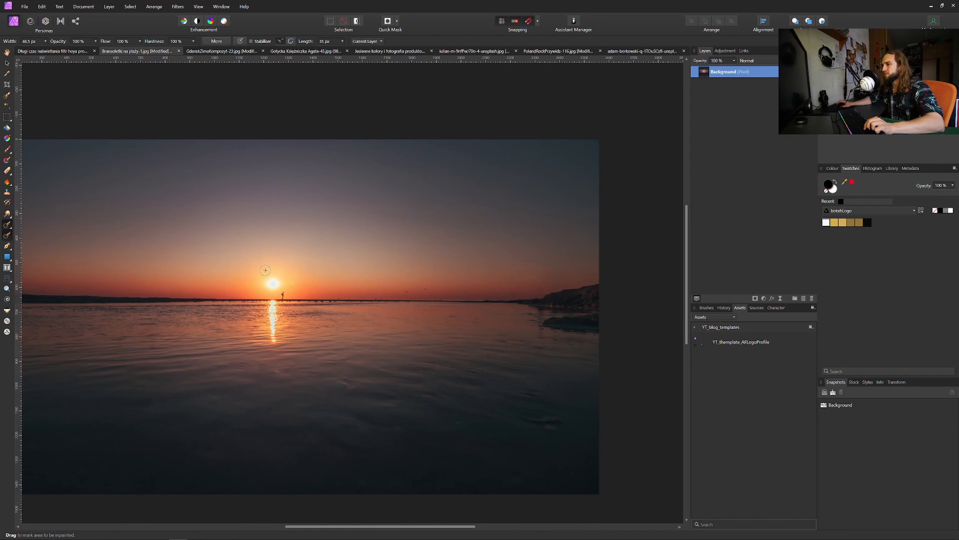
{"action": "left_click_drag", "start_coordinate": [265, 299], "coordinate": [397, 286]}
{"action": "scroll", "coordinate": [392, 255], "scroll_direction": "down", "scroll_amount": 1}
{"action": "scroll", "coordinate": [477, 239], "scroll_direction": "right", "scroll_amount": 2}
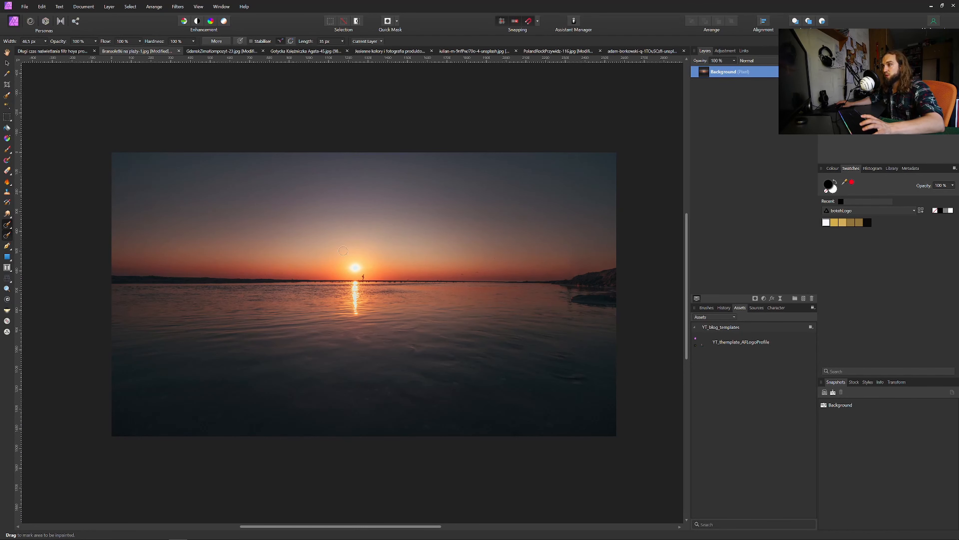
Step: Crop the beach sunset photo to a 1:1 square of 1117 × 1117 px centred on the sun and its reflection
{"action": "left_click", "coordinate": [7, 84]}
{"action": "left_click_drag", "start_coordinate": [618, 290], "coordinate": [549, 291]}
{"action": "left_click", "coordinate": [115, 41]}
{"action": "left_click", "coordinate": [99, 43]}
{"action": "left_click", "coordinate": [78, 41]}
{"action": "left_click", "coordinate": [59, 70]}
{"action": "left_click_drag", "start_coordinate": [344, 300], "coordinate": [372, 297]}
{"action": "left_click_drag", "start_coordinate": [359, 436], "coordinate": [357, 371]}
{"action": "left_click_drag", "start_coordinate": [359, 279], "coordinate": [356, 291]}
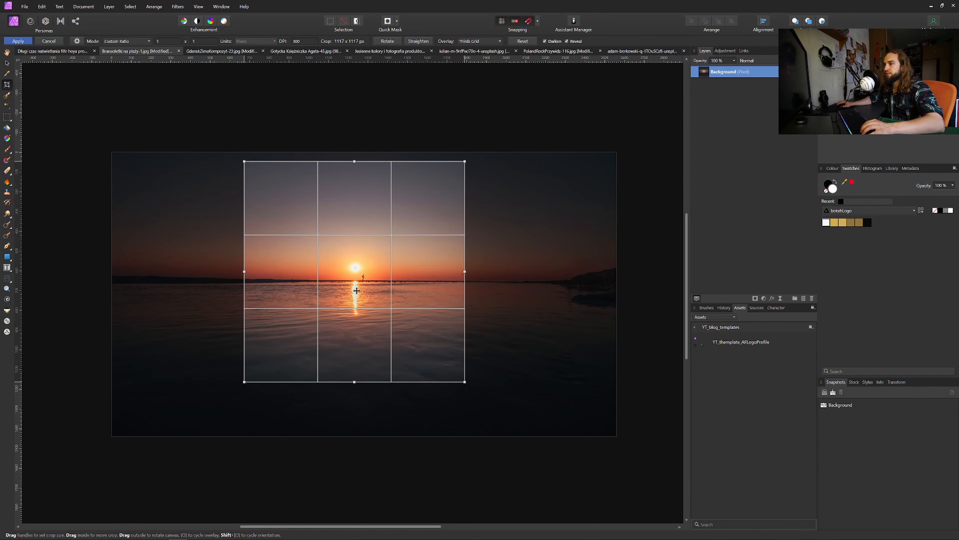
{"action": "key", "text": "Return"}
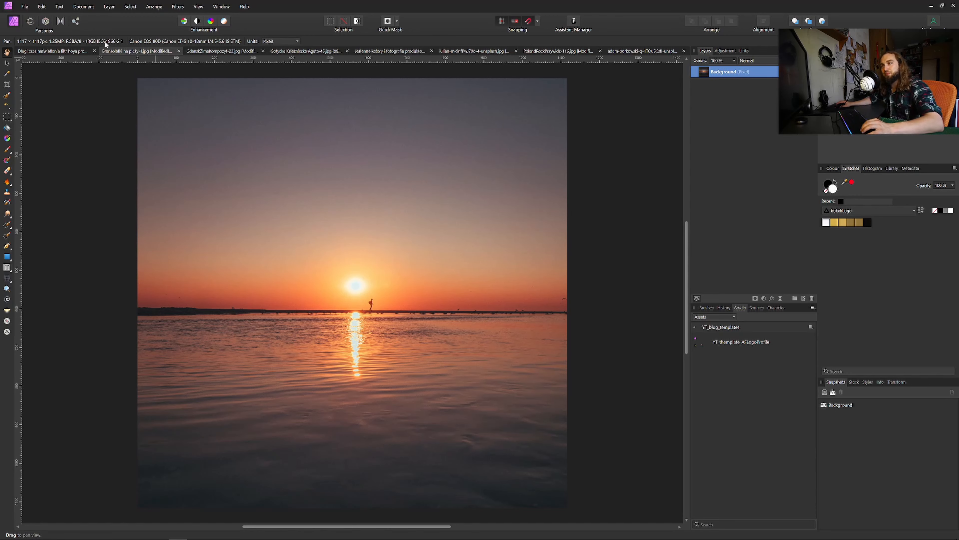
Step: Switch to the city street photo and inpaint the Cognizant, TORUS and neighbouring logos on the dark building with the 46.5 px Inpainting Brush
{"action": "left_click", "coordinate": [49, 50]}
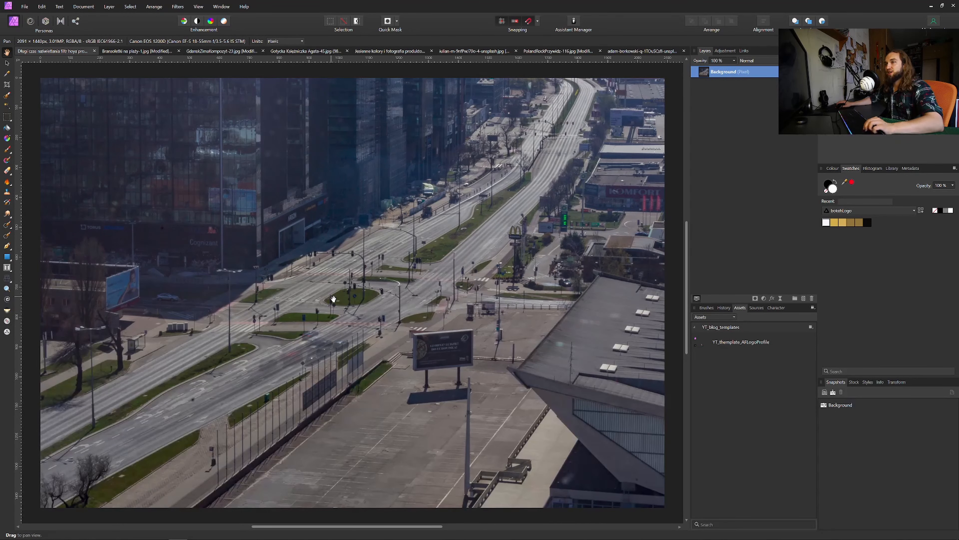
{"action": "scroll", "coordinate": [333, 299], "scroll_direction": "down", "scroll_amount": 2}
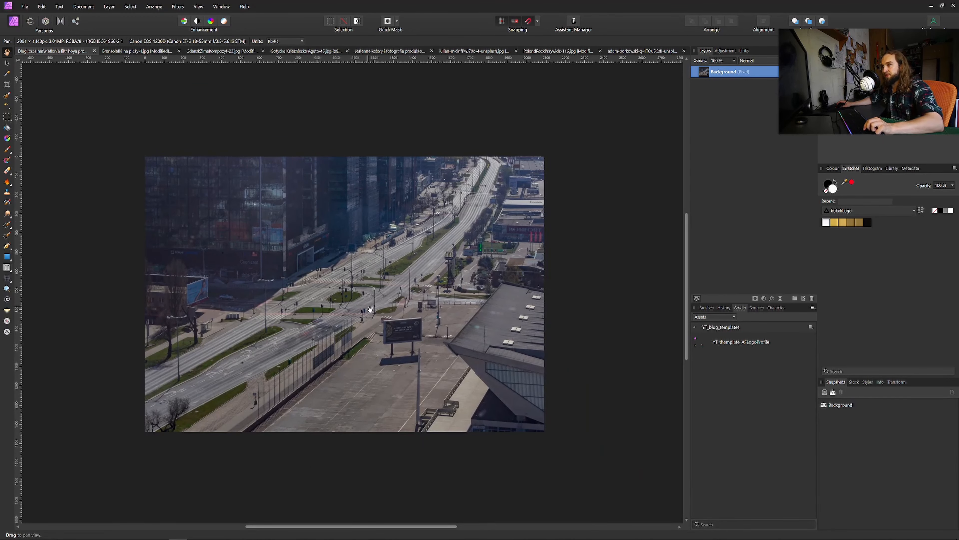
{"action": "scroll", "coordinate": [370, 309], "scroll_direction": "up", "scroll_amount": 1}
{"action": "left_click", "coordinate": [7, 238]}
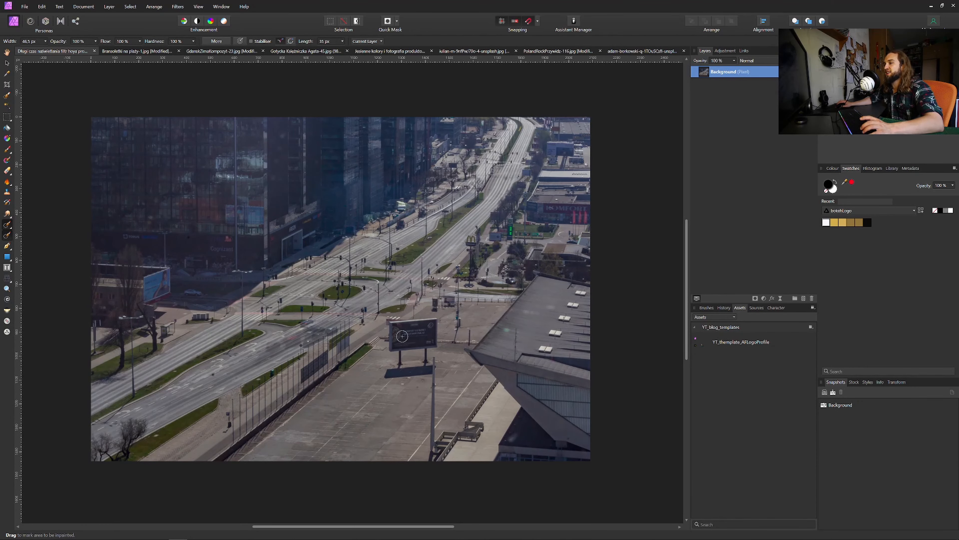
{"action": "scroll", "coordinate": [203, 233], "scroll_direction": "up", "scroll_amount": 4}
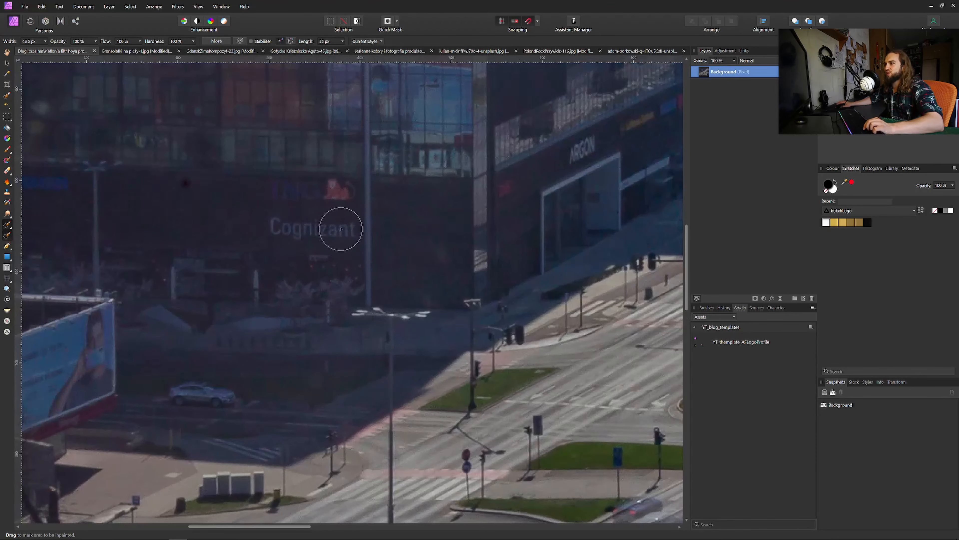
{"action": "left_click_drag", "start_coordinate": [341, 230], "coordinate": [325, 214]}
{"action": "left_click_drag", "start_coordinate": [242, 185], "coordinate": [353, 189]}
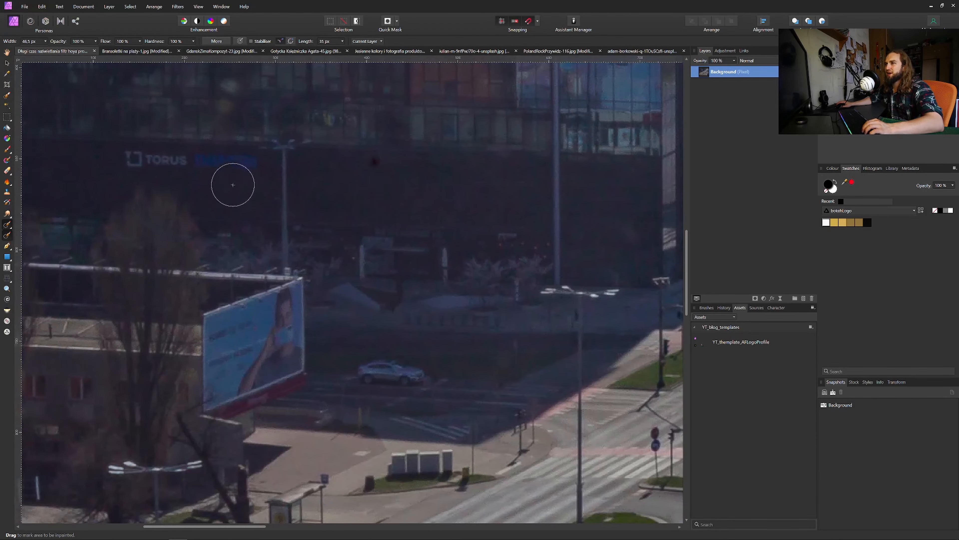
{"action": "left_click_drag", "start_coordinate": [250, 174], "coordinate": [109, 158]}
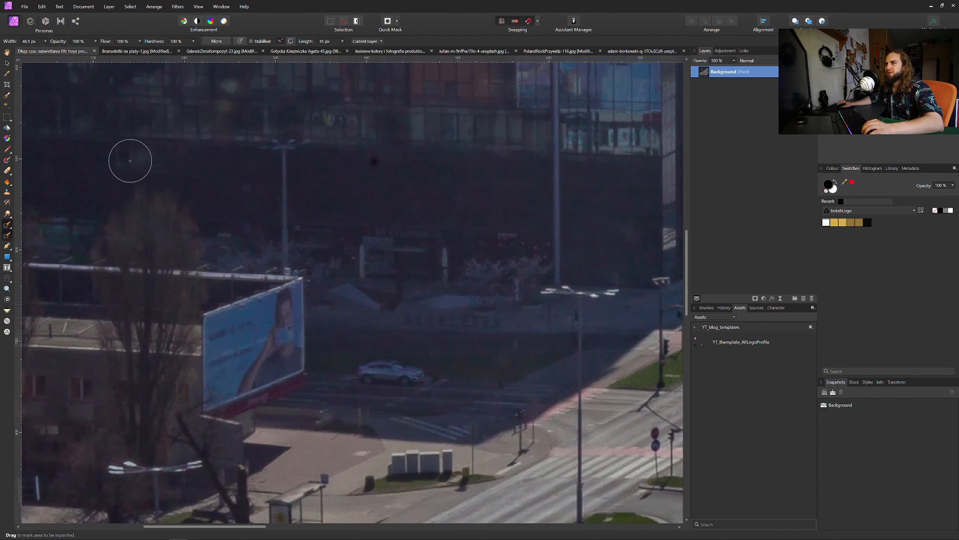
{"action": "scroll", "coordinate": [109, 144], "scroll_direction": "up", "scroll_amount": 3}
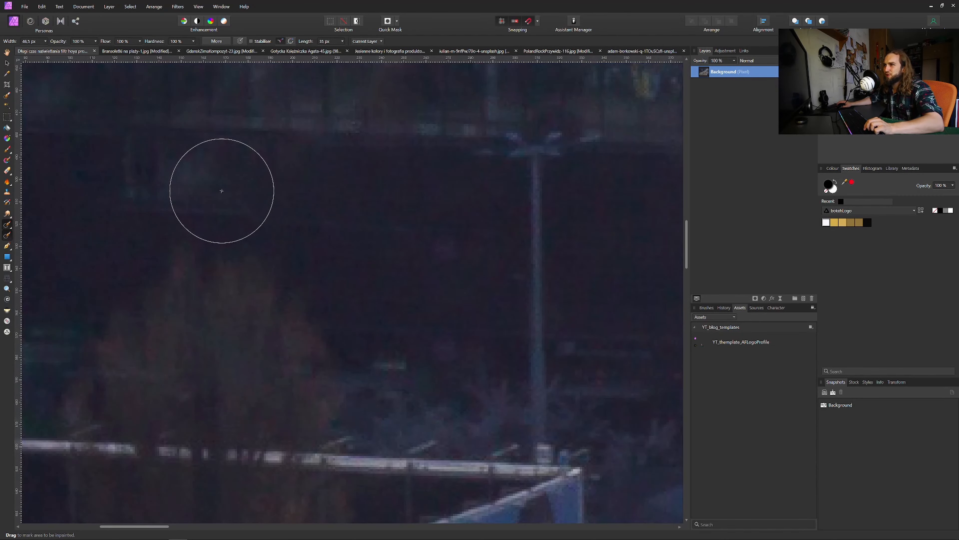
Step: Reduce the brush to 20.6 px and inpaint the ARGON lettering plus the small red, yellow and blue signs along the entrance facade
{"action": "scroll", "coordinate": [220, 191], "scroll_direction": "down", "scroll_amount": 6}
{"action": "scroll", "coordinate": [289, 246], "scroll_direction": "up", "scroll_amount": 3}
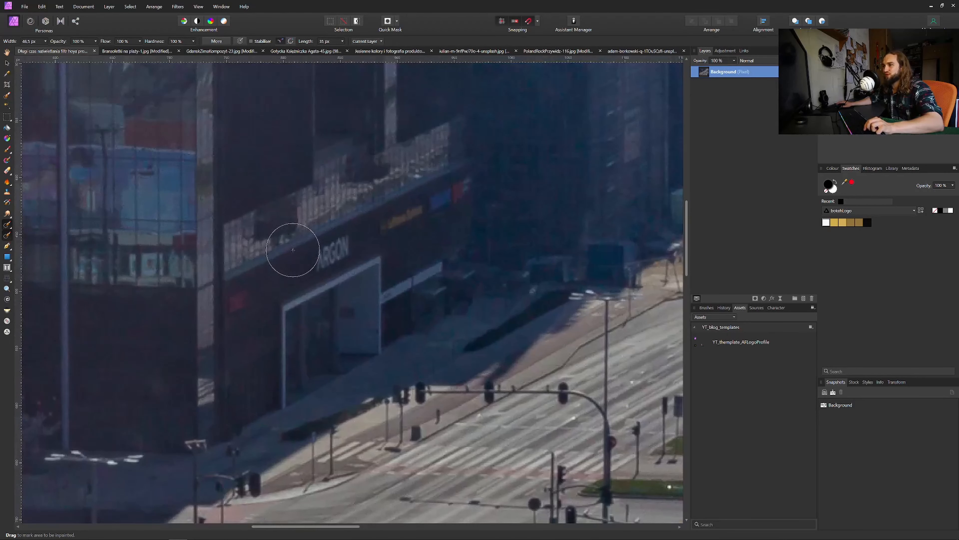
{"action": "key", "text": "bracketleft"}
{"action": "key", "text": "bracketleft"}
{"action": "key", "text": "bracketleft"}
{"action": "key", "text": "bracketleft"}
{"action": "left_click", "coordinate": [238, 303]}
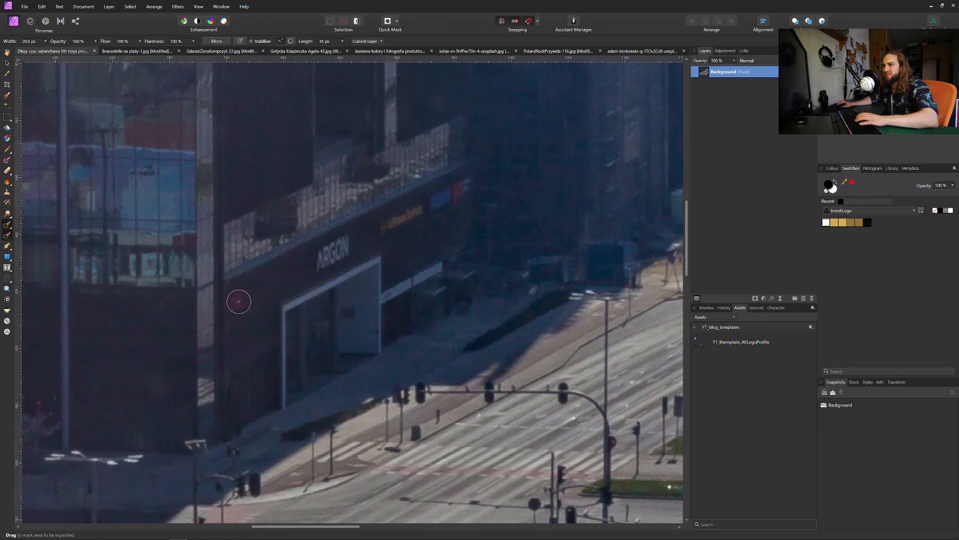
{"action": "left_click_drag", "start_coordinate": [308, 275], "coordinate": [338, 250]}
{"action": "left_click", "coordinate": [338, 250]}
{"action": "left_click_drag", "start_coordinate": [419, 213], "coordinate": [371, 230]}
{"action": "left_click_drag", "start_coordinate": [469, 191], "coordinate": [416, 216]}
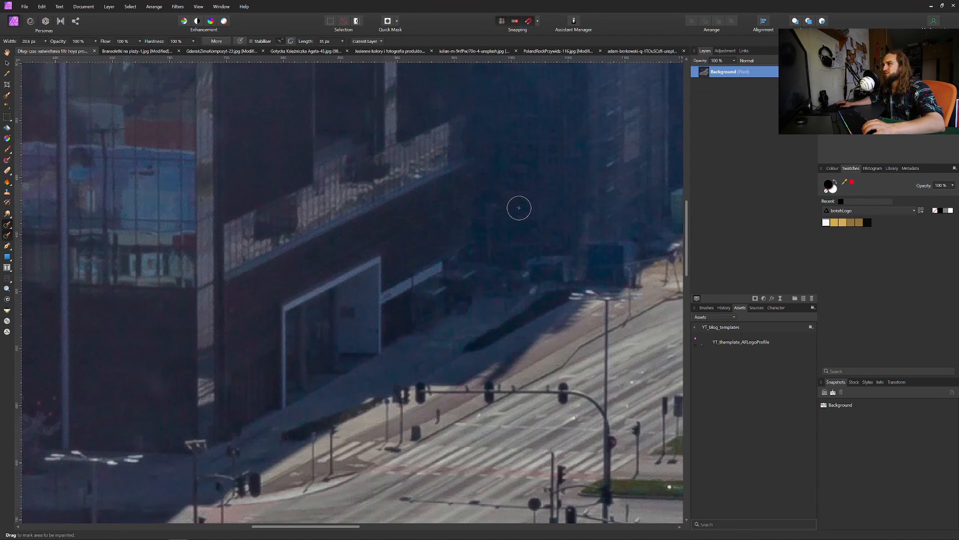
Step: Inpaint the green price display on the petrol station pole near the McDonald's sign
{"action": "scroll", "coordinate": [459, 262], "scroll_direction": "down", "scroll_amount": 5}
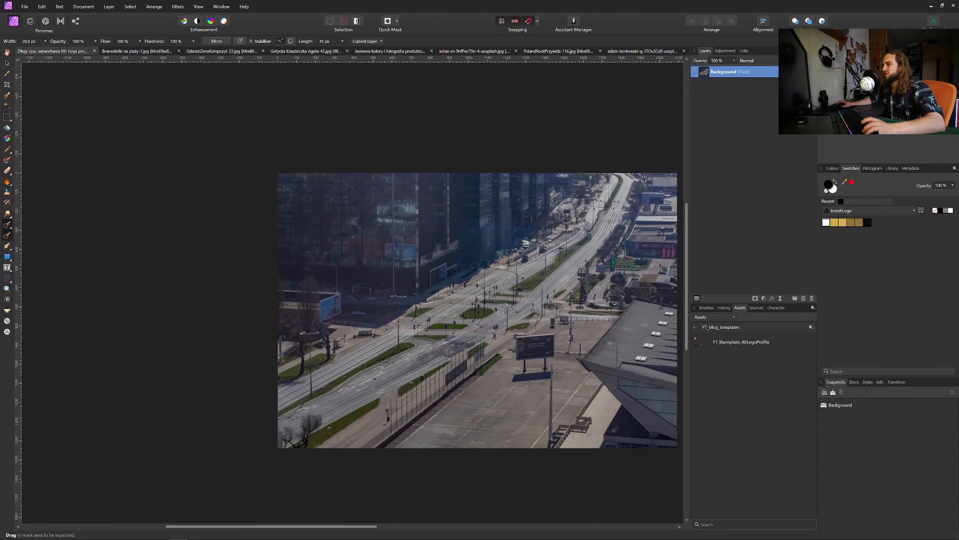
{"action": "scroll", "coordinate": [634, 261], "scroll_direction": "up", "scroll_amount": 5}
{"action": "mouse_move", "coordinate": [533, 308]}
{"action": "left_mouse_down"}
{"action": "mouse_move", "coordinate": [538, 228]}
{"action": "mouse_move", "coordinate": [528, 304]}
{"action": "left_mouse_up"}
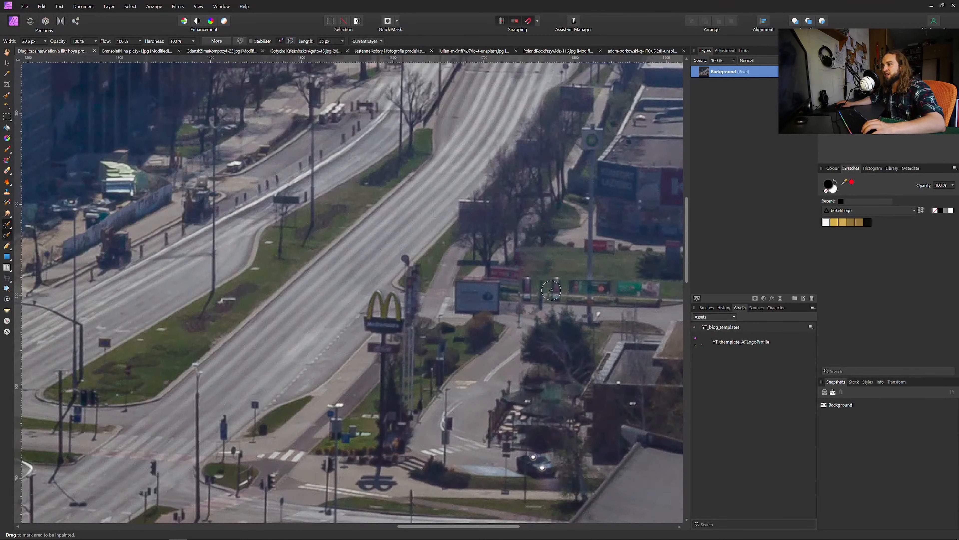
{"action": "scroll", "coordinate": [554, 295], "scroll_direction": "down", "scroll_amount": 6}
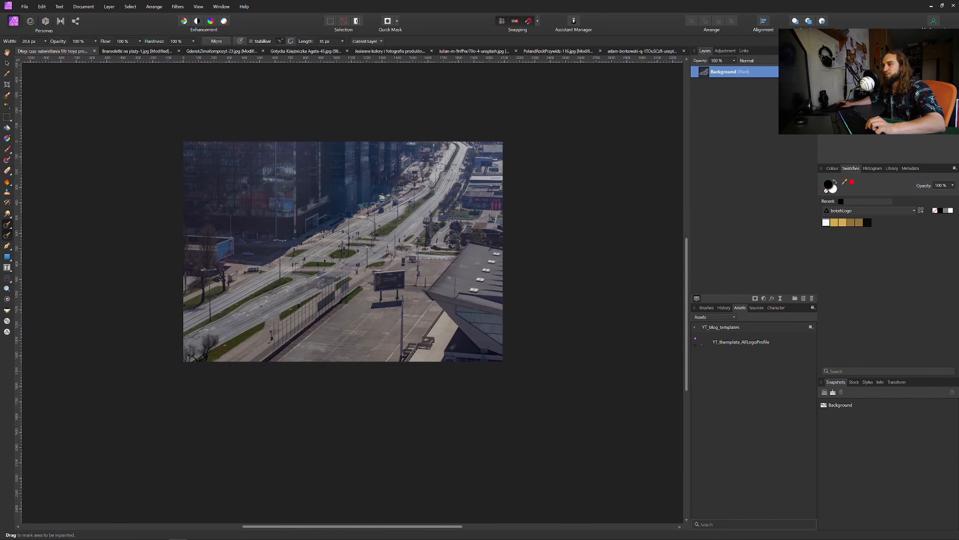
Step: Enlarge the brush to 41.5 px and inpaint the billboard with its two supports at the edge of the car park
{"action": "scroll", "coordinate": [394, 307], "scroll_direction": "up", "scroll_amount": 5}
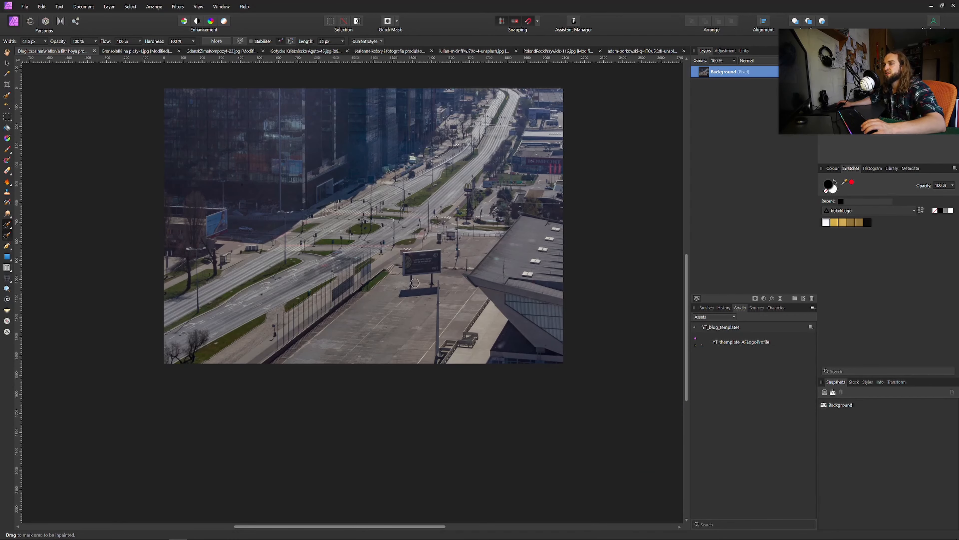
{"action": "scroll", "coordinate": [415, 284], "scroll_direction": "up", "scroll_amount": 4}
{"action": "mouse_move", "coordinate": [373, 195]}
{"action": "left_mouse_down"}
{"action": "mouse_move", "coordinate": [488, 199]}
{"action": "mouse_move", "coordinate": [482, 280]}
{"action": "mouse_move", "coordinate": [486, 200]}
{"action": "mouse_move", "coordinate": [385, 212]}
{"action": "mouse_move", "coordinate": [398, 230]}
{"action": "mouse_move", "coordinate": [383, 260]}
{"action": "mouse_move", "coordinate": [384, 211]}
{"action": "mouse_move", "coordinate": [414, 267]}
{"action": "left_mouse_up"}
{"action": "left_click_drag", "start_coordinate": [393, 265], "coordinate": [402, 289]}
{"action": "left_click", "coordinate": [412, 266]}
{"action": "mouse_move", "coordinate": [401, 227]}
{"action": "left_mouse_down"}
{"action": "mouse_move", "coordinate": [404, 216]}
{"action": "mouse_move", "coordinate": [477, 205]}
{"action": "mouse_move", "coordinate": [483, 219]}
{"action": "left_mouse_up"}
{"action": "mouse_move", "coordinate": [414, 212]}
{"action": "left_mouse_down"}
{"action": "mouse_move", "coordinate": [488, 261]}
{"action": "mouse_move", "coordinate": [397, 261]}
{"action": "mouse_move", "coordinate": [406, 229]}
{"action": "mouse_move", "coordinate": [458, 237]}
{"action": "mouse_move", "coordinate": [400, 242]}
{"action": "mouse_move", "coordinate": [461, 222]}
{"action": "mouse_move", "coordinate": [441, 234]}
{"action": "left_mouse_up"}
{"action": "left_click_drag", "start_coordinate": [467, 265], "coordinate": [469, 299]}
{"action": "mouse_move", "coordinate": [491, 267]}
{"action": "left_mouse_down"}
{"action": "mouse_move", "coordinate": [483, 275]}
{"action": "mouse_move", "coordinate": [493, 231]}
{"action": "left_mouse_up"}
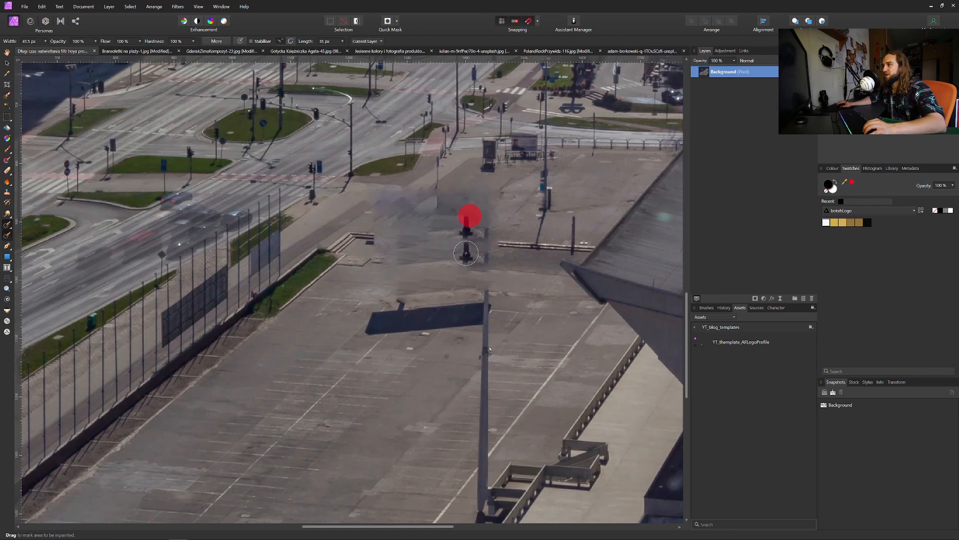
Step: Inpaint the billboard's dark shadow on the car park and the upper part of the tall lamp pole beside it
{"action": "mouse_move", "coordinate": [400, 297]}
{"action": "left_mouse_down"}
{"action": "mouse_move", "coordinate": [378, 303]}
{"action": "mouse_move", "coordinate": [483, 298]}
{"action": "mouse_move", "coordinate": [482, 311]}
{"action": "mouse_move", "coordinate": [380, 330]}
{"action": "mouse_move", "coordinate": [407, 311]}
{"action": "mouse_move", "coordinate": [365, 311]}
{"action": "mouse_move", "coordinate": [376, 323]}
{"action": "mouse_move", "coordinate": [476, 325]}
{"action": "mouse_move", "coordinate": [463, 346]}
{"action": "left_mouse_up"}
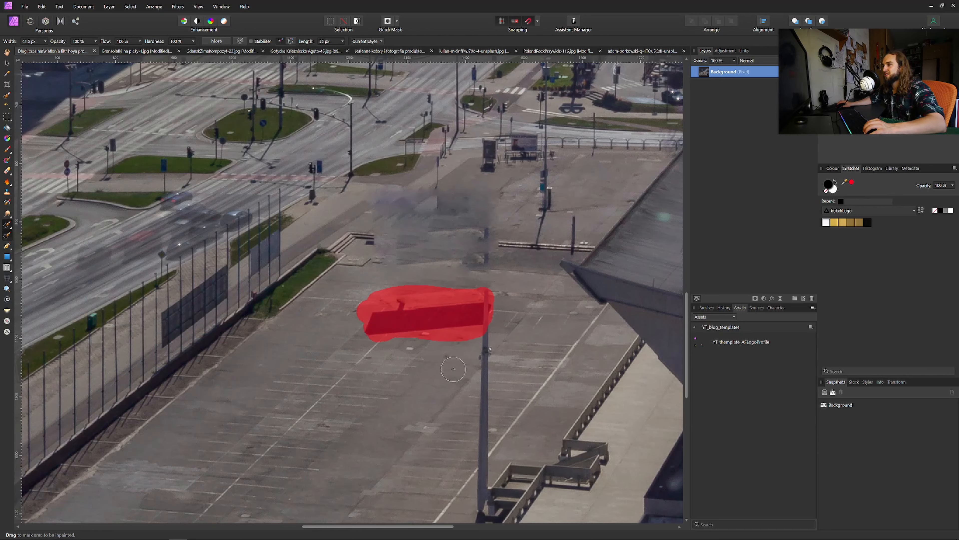
{"action": "left_click_drag", "start_coordinate": [481, 294], "coordinate": [479, 388]}
{"action": "left_click_drag", "start_coordinate": [492, 426], "coordinate": [485, 385]}
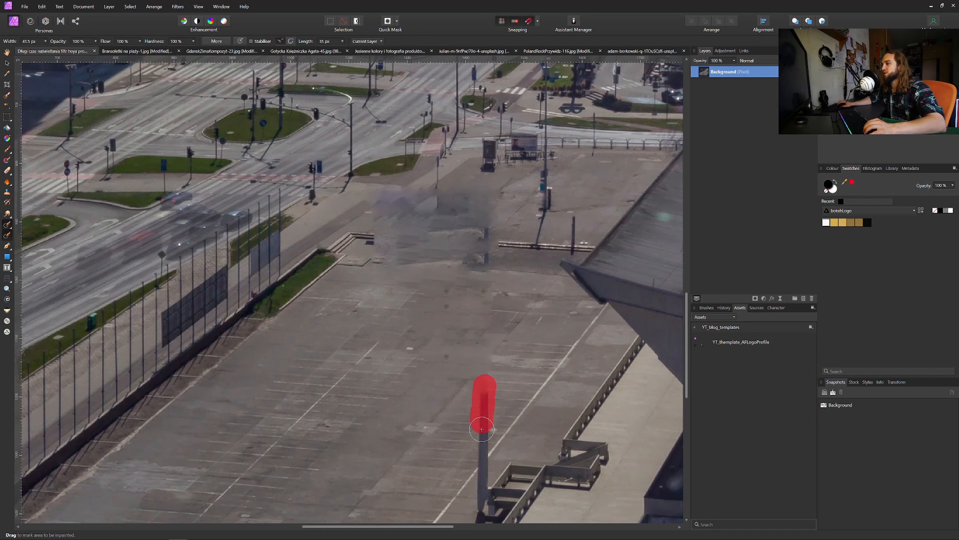
Step: Inpaint the leftover pole fragments and dark smudges where the billboard stood
{"action": "mouse_move", "coordinate": [487, 236]}
{"action": "left_mouse_down"}
{"action": "mouse_move", "coordinate": [480, 274]}
{"action": "mouse_move", "coordinate": [389, 254]}
{"action": "left_mouse_up"}
{"action": "mouse_move", "coordinate": [380, 199]}
{"action": "left_mouse_down"}
{"action": "mouse_move", "coordinate": [455, 198]}
{"action": "mouse_move", "coordinate": [423, 198]}
{"action": "left_mouse_up"}
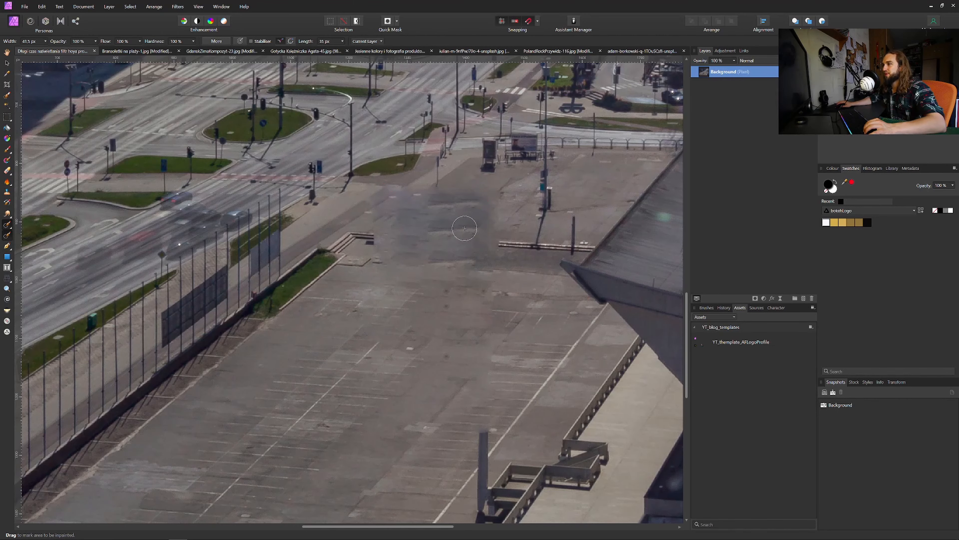
{"action": "key", "text": "ctrl+0"}
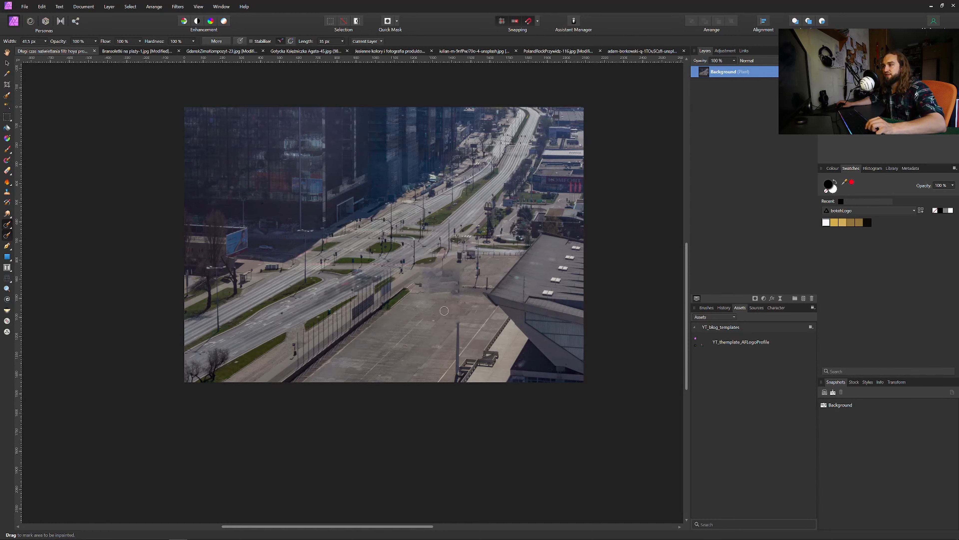
Step: Review the retouched photos one after another, from the city street to the harbour, pier, skyline, product and town square, ending on the Gdańsk archway
{"action": "left_click", "coordinate": [222, 51]}
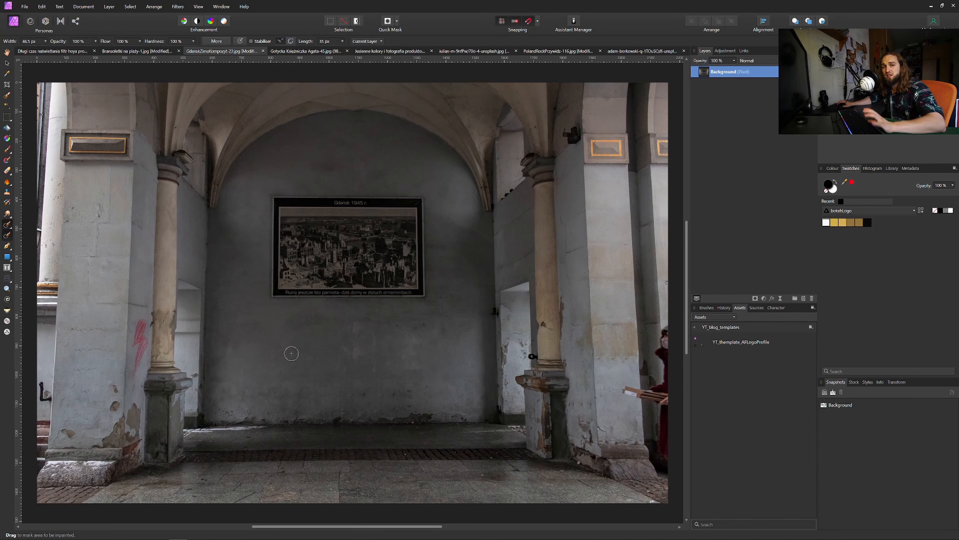
{"action": "left_click", "coordinate": [53, 51]}
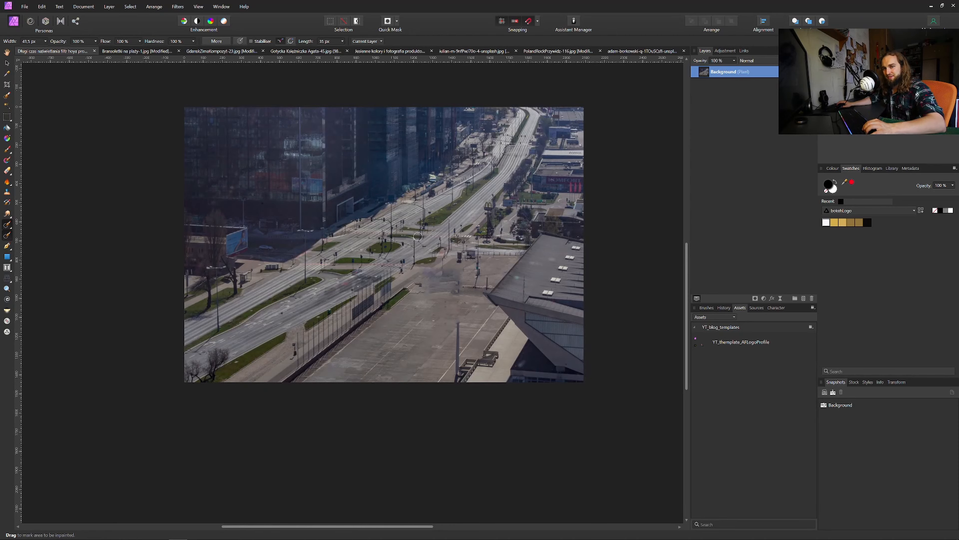
{"action": "left_click", "coordinate": [460, 52]}
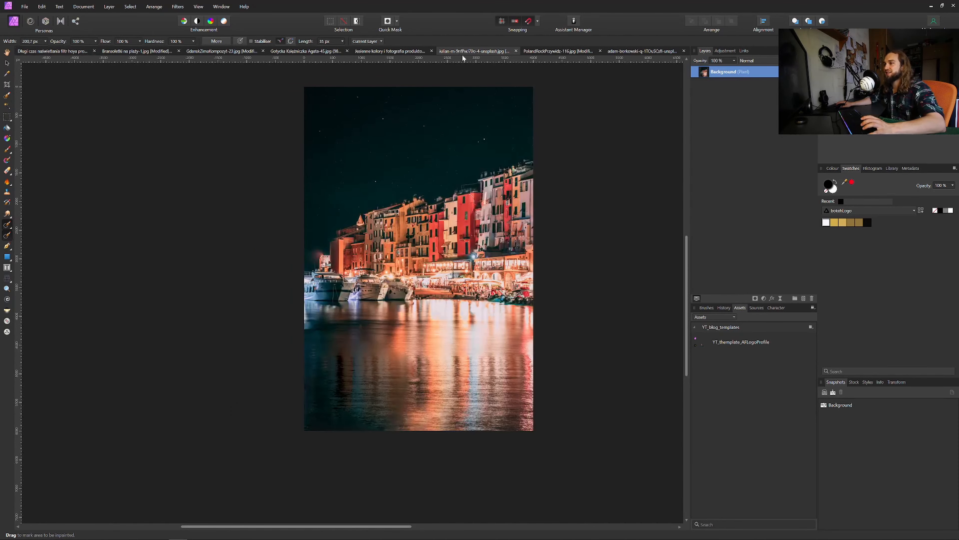
{"action": "left_click", "coordinate": [553, 51]}
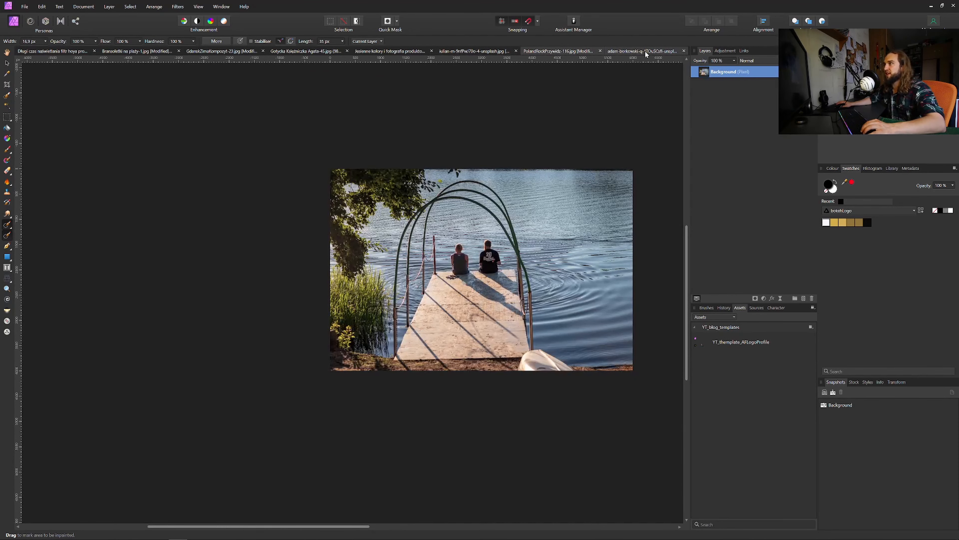
{"action": "left_click", "coordinate": [630, 53]}
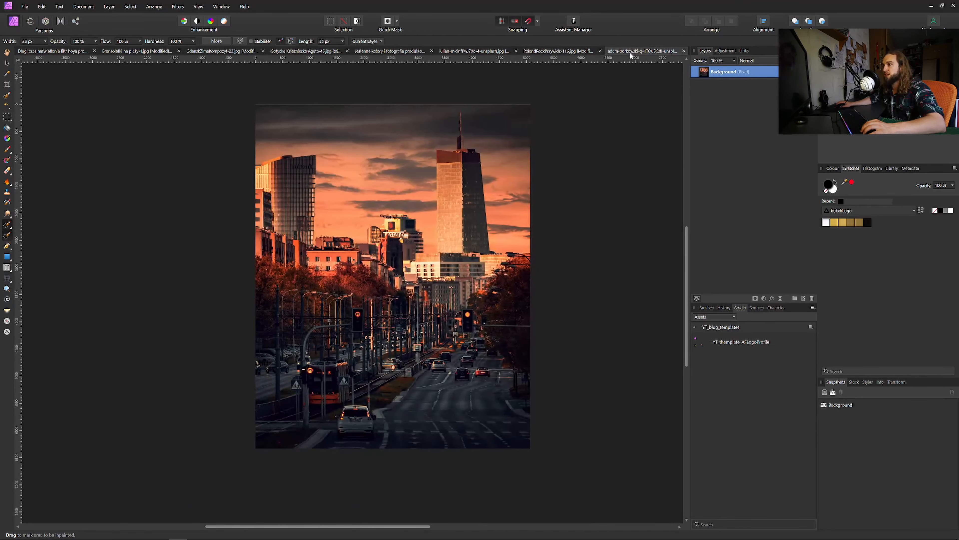
{"action": "left_click", "coordinate": [474, 51]}
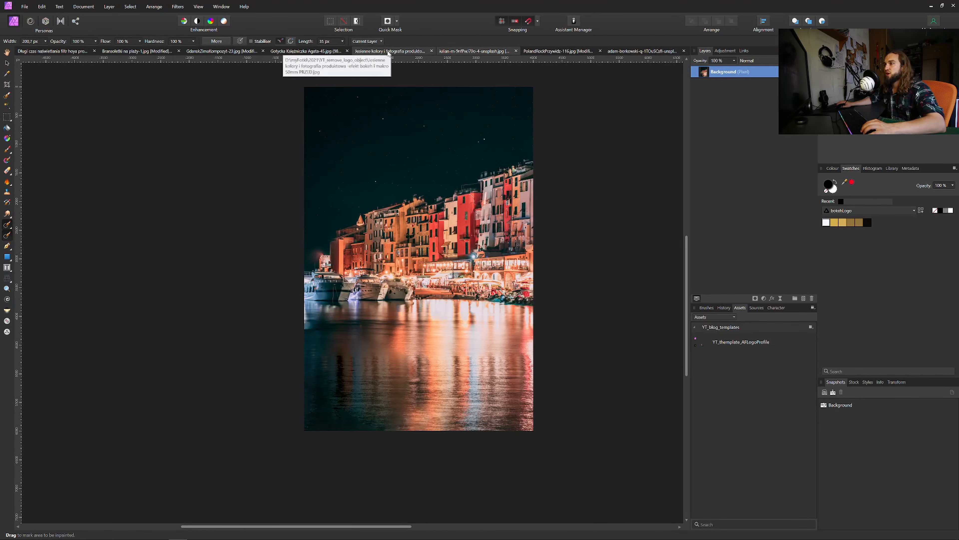
{"action": "left_click", "coordinate": [383, 51]}
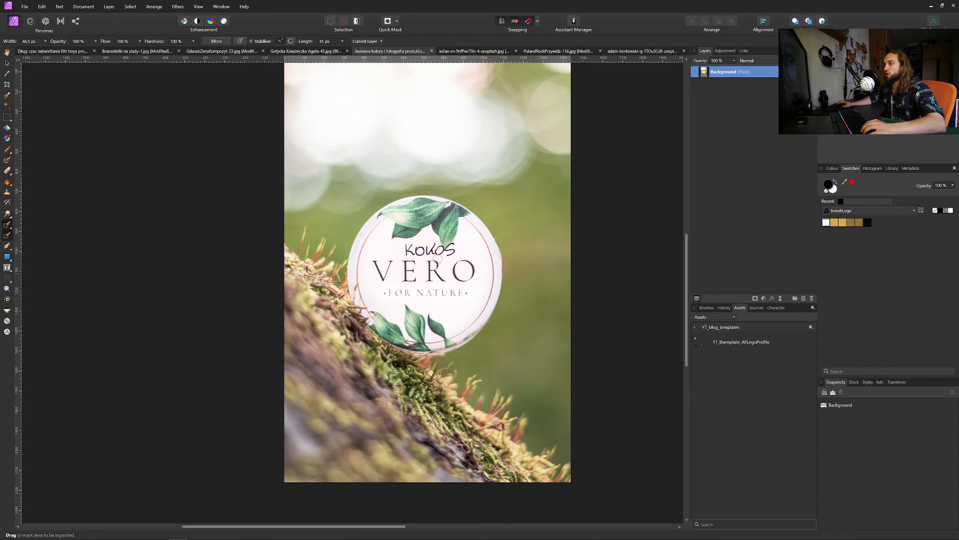
{"action": "left_click", "coordinate": [297, 51]}
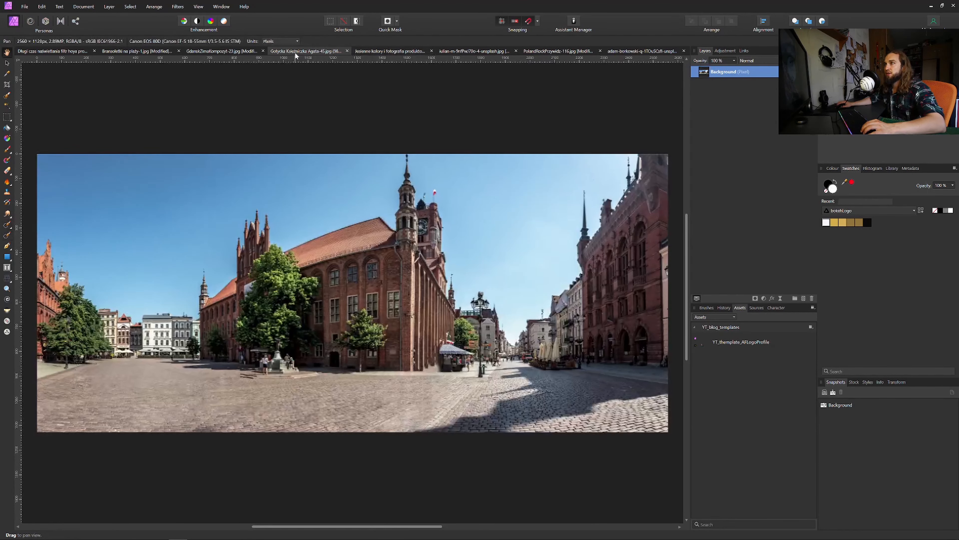
{"action": "left_click", "coordinate": [222, 51]}
{"action": "key", "text": "j"}
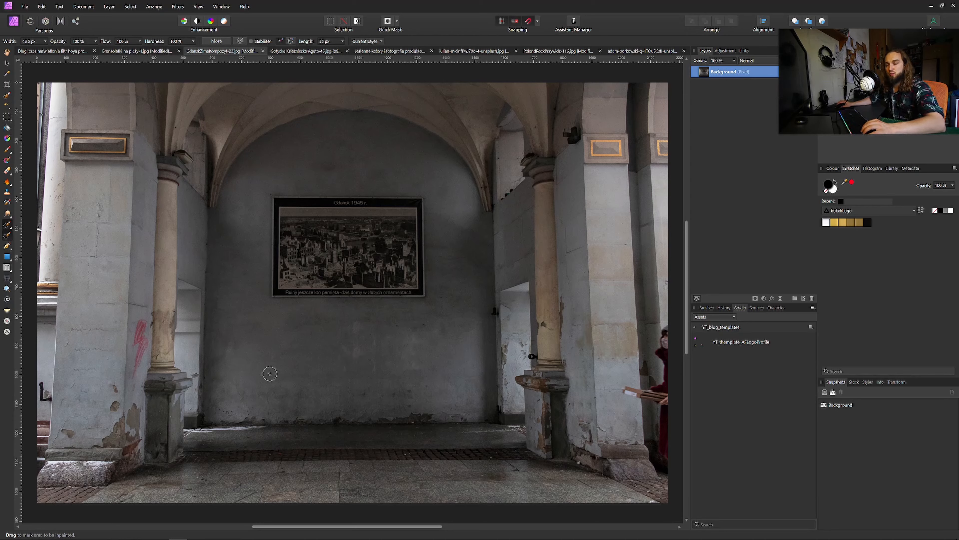
Step: Undo the inpainting of the wall graffiti and the other small distractions in the Gdańsk archway photo
{"action": "key", "text": "ctrl+z"}
{"action": "key", "text": "ctrl+z"}
{"action": "key", "text": "ctrl+z"}
{"action": "key", "text": "ctrl+z"}
{"action": "key", "text": "ctrl+z"}
{"action": "key", "text": "ctrl+z"}
{"action": "key", "text": "ctrl+z"}
{"action": "key", "text": "ctrl+z"}
{"action": "key", "text": "ctrl+z"}
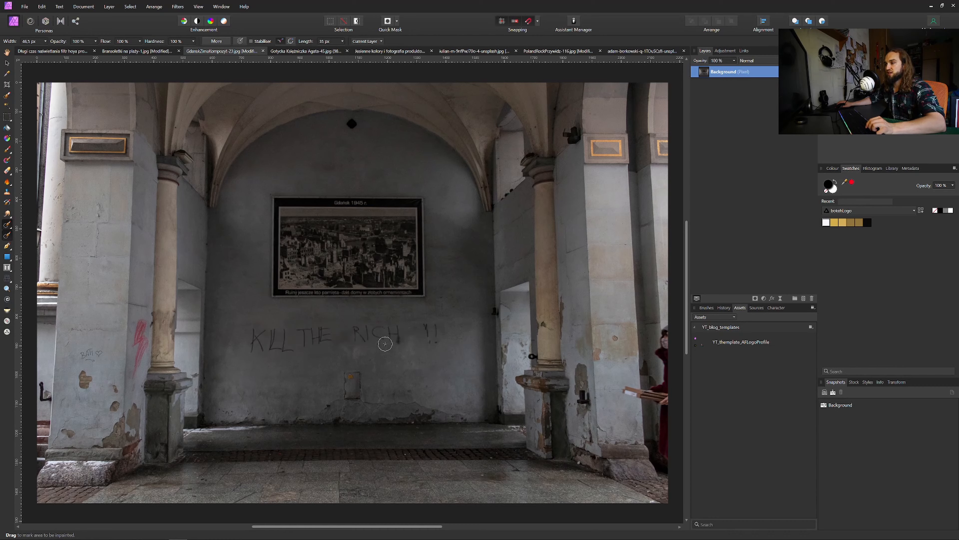
Step: Undo the square crop and the removal of the two people on the rocks in the beach sunset photo
{"action": "left_click", "coordinate": [143, 52]}
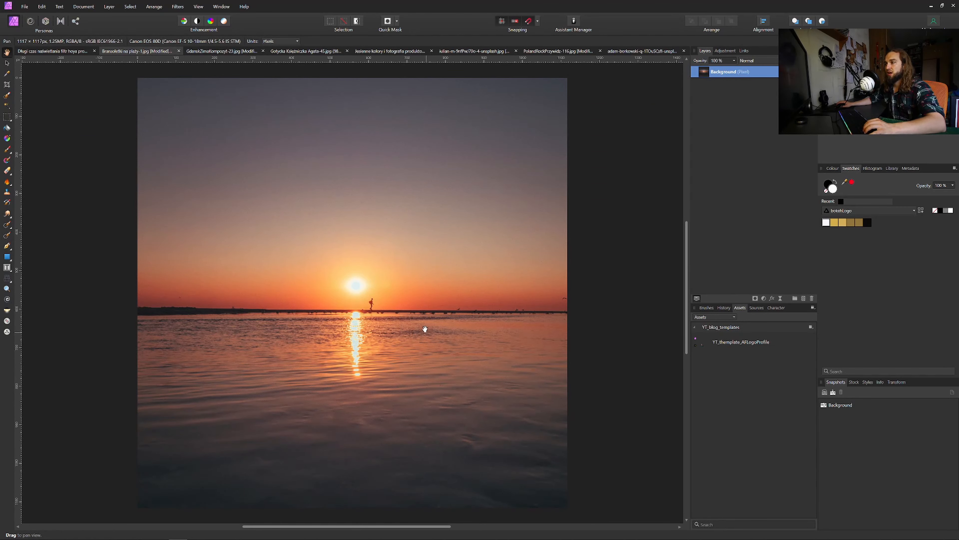
{"action": "key", "text": "ctrl+z"}
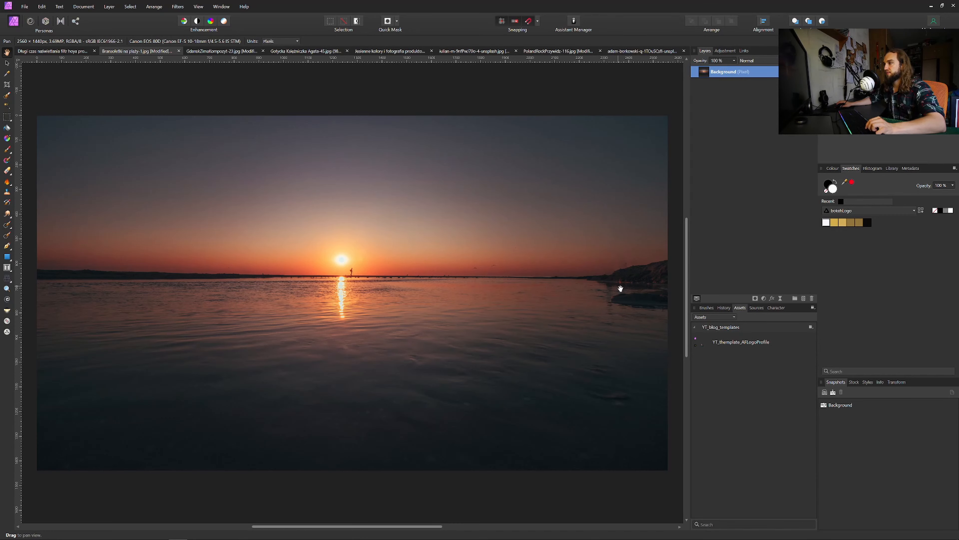
{"action": "key", "text": "ctrl+z"}
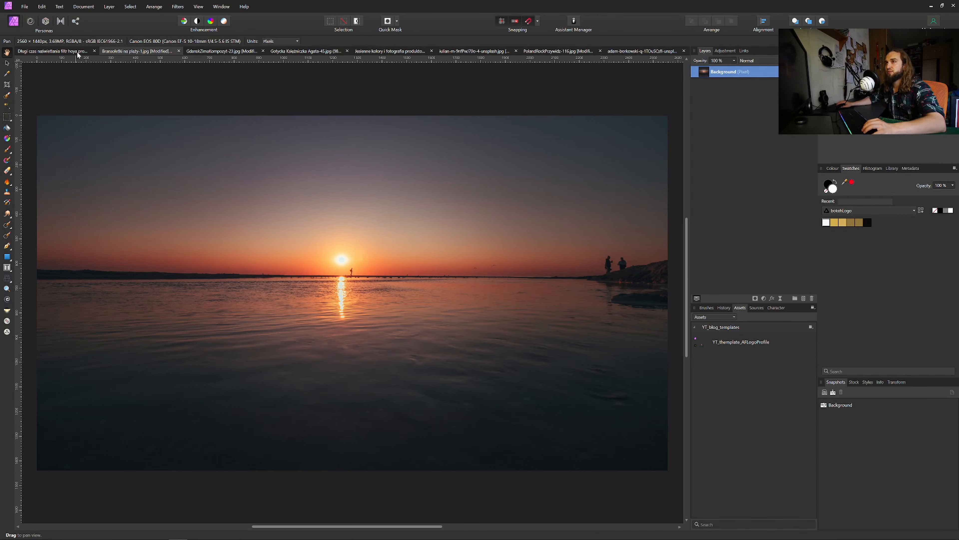
Step: Undo the inpainting of the billboard and its supports at the car park in the city street photo
{"action": "left_click", "coordinate": [59, 51]}
{"action": "key", "text": "j"}
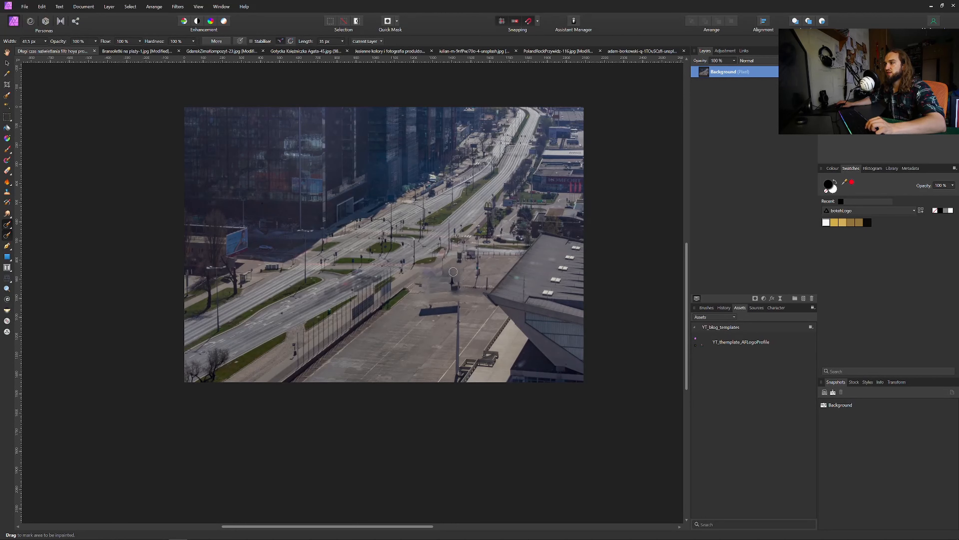
{"action": "key", "text": "ctrl+z"}
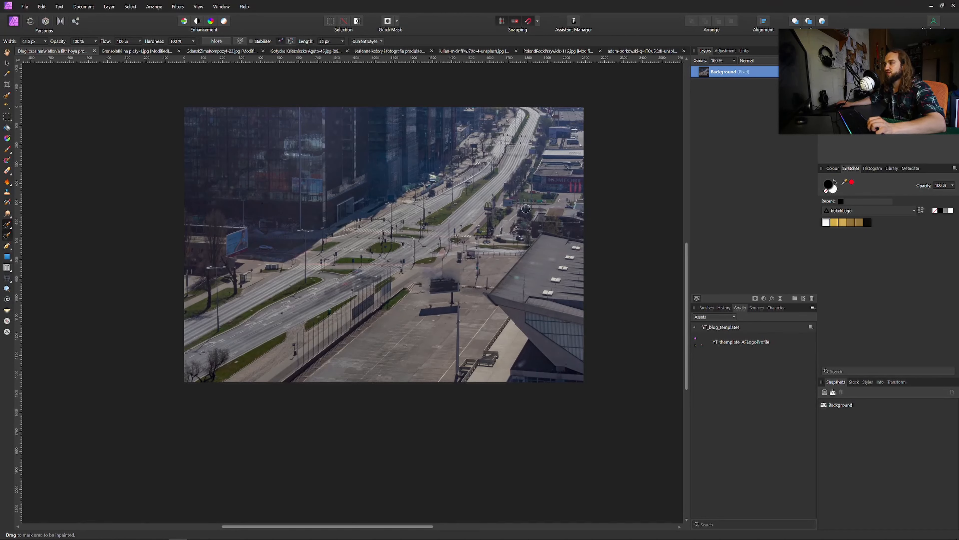
{"action": "key", "text": "ctrl+z"}
{"action": "key", "text": "ctrl+z"}
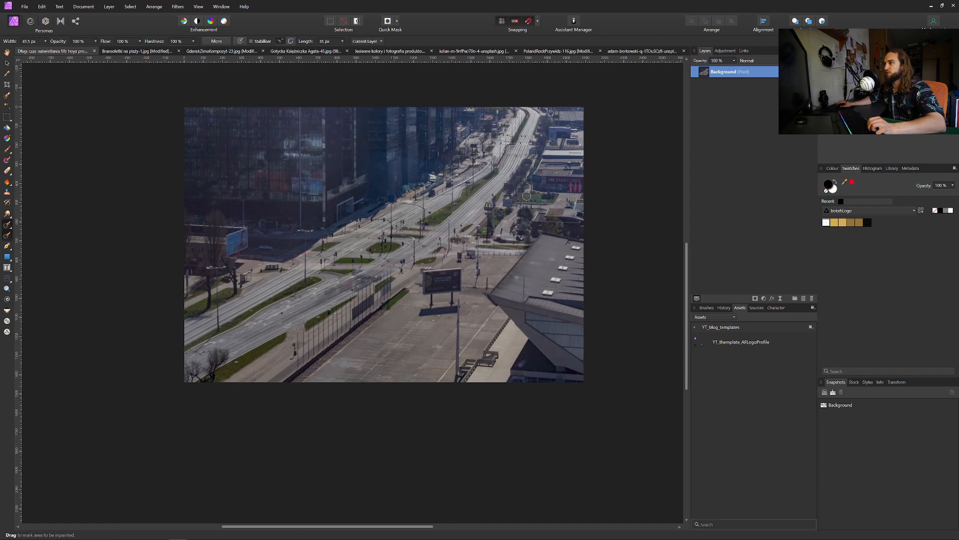